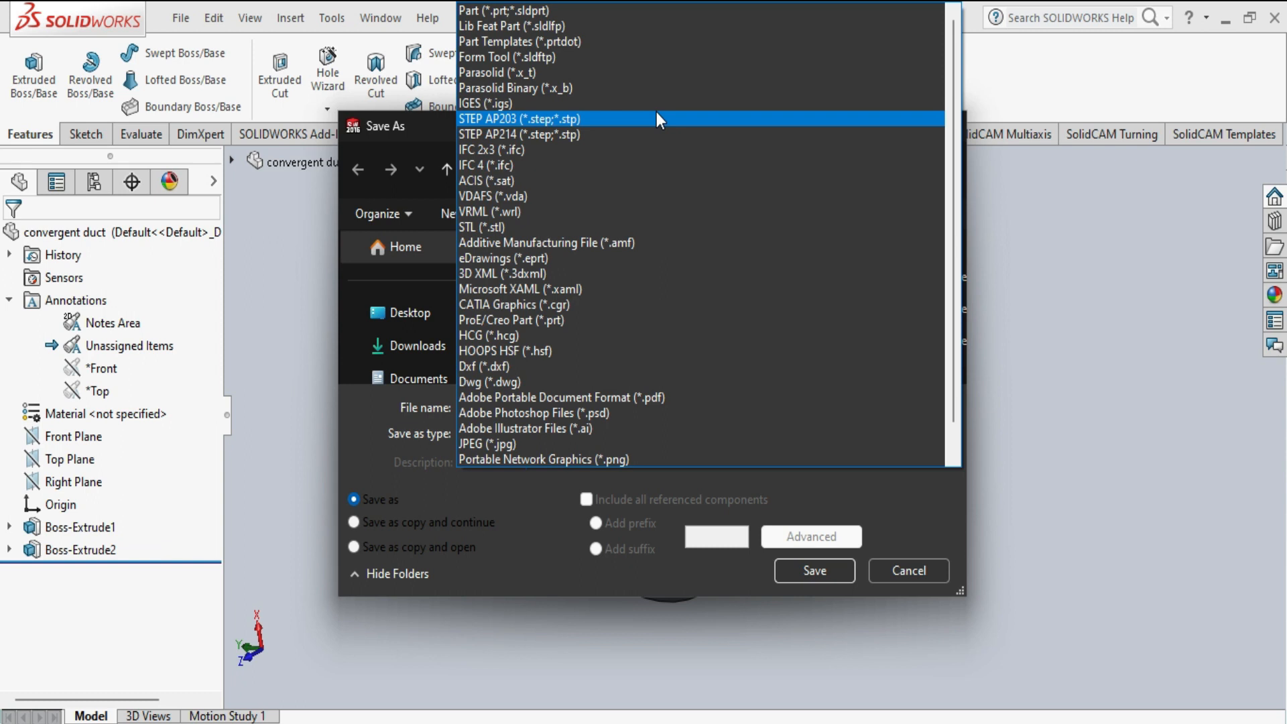
Step: Export the convergent duct part in STEP AP203 format and launch ANSYS Workbench 18.1
{"action": "left_click", "coordinate": [657, 118]}
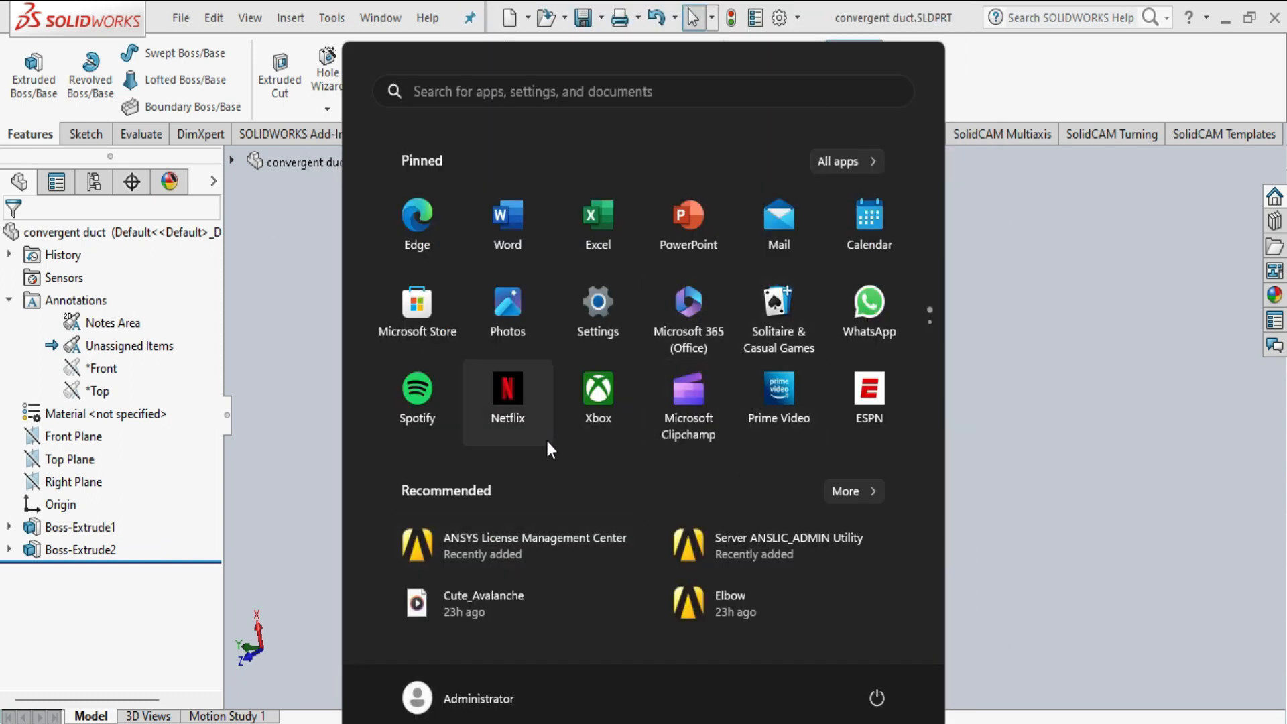
{"action": "type", "text": "work"}
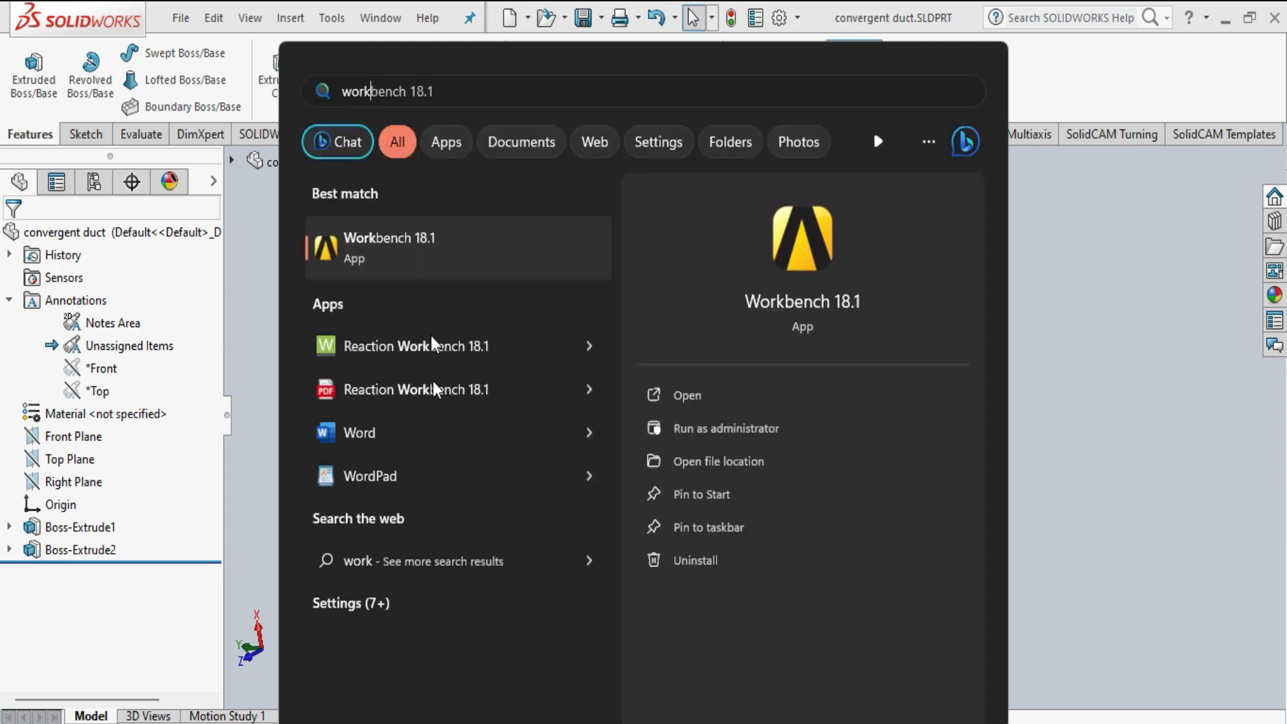
{"action": "left_click", "coordinate": [365, 255]}
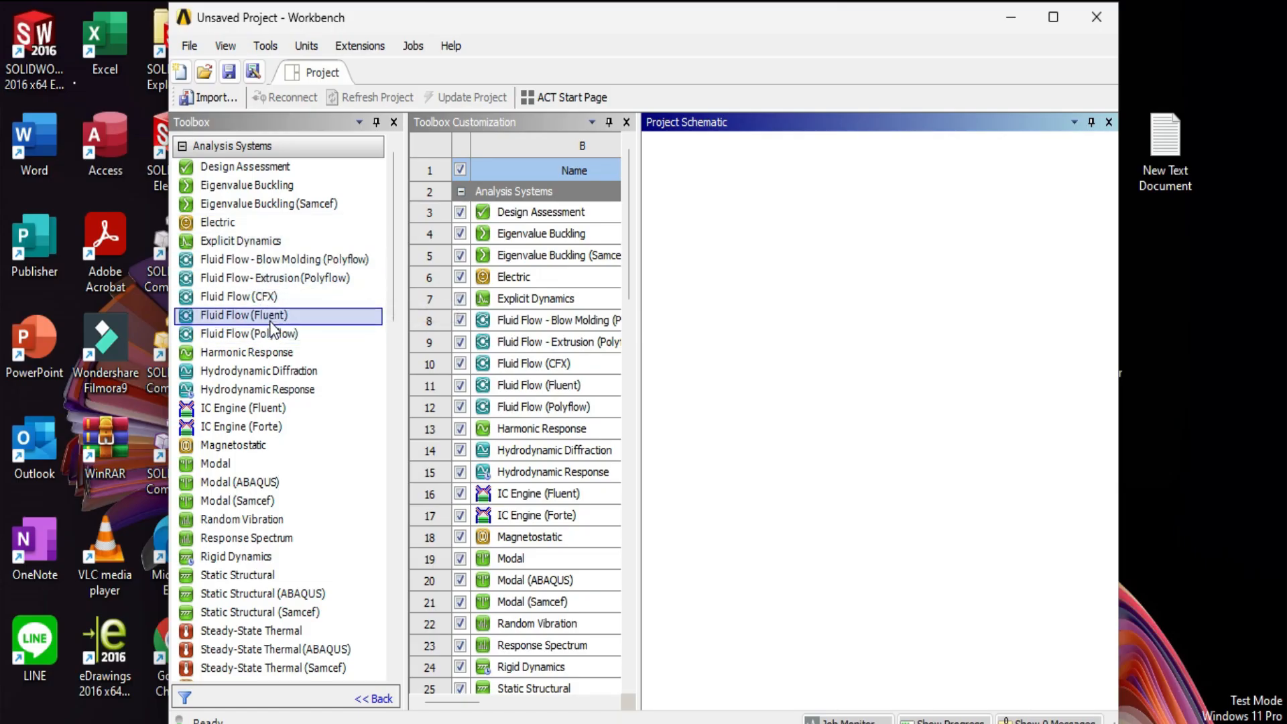
Step: Add a Fluid Flow (Fluent) analysis system to the project schematic and name it "Convergent duct"
{"action": "left_click", "coordinate": [269, 320]}
{"action": "double_click", "coordinate": [269, 321]}
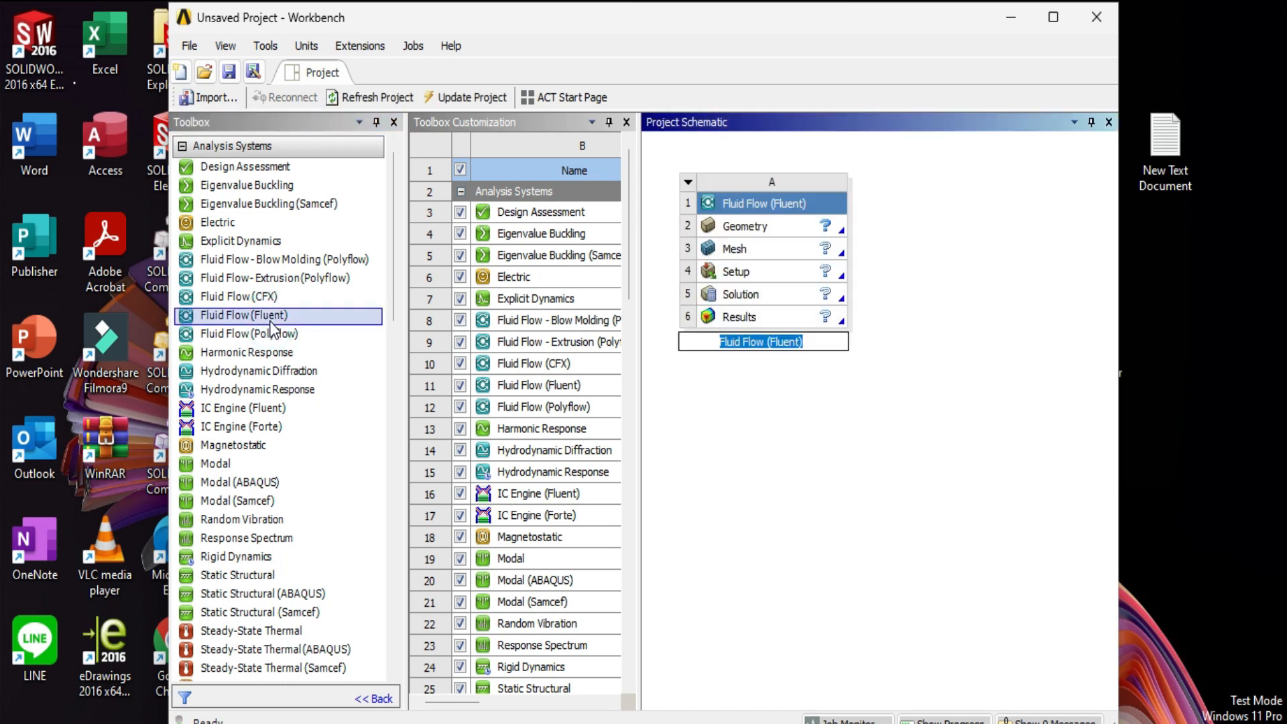
{"action": "left_click", "coordinate": [753, 228]}
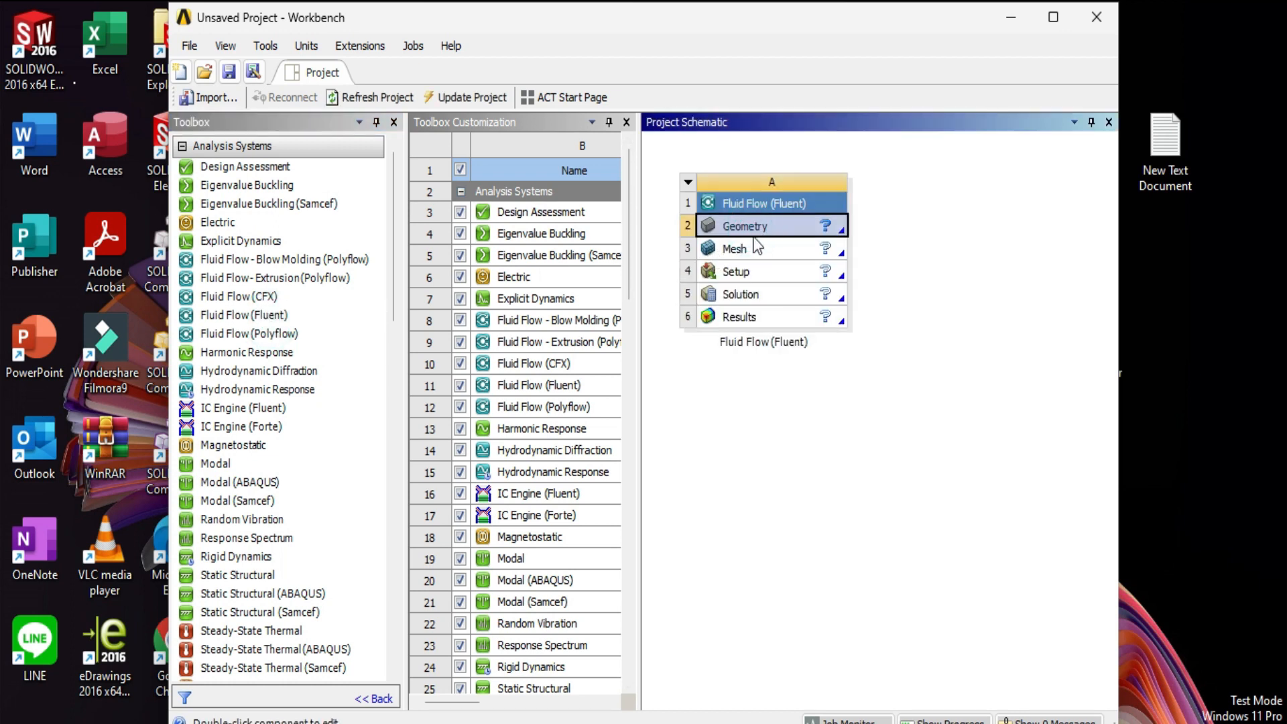
{"action": "double_click", "coordinate": [771, 343]}
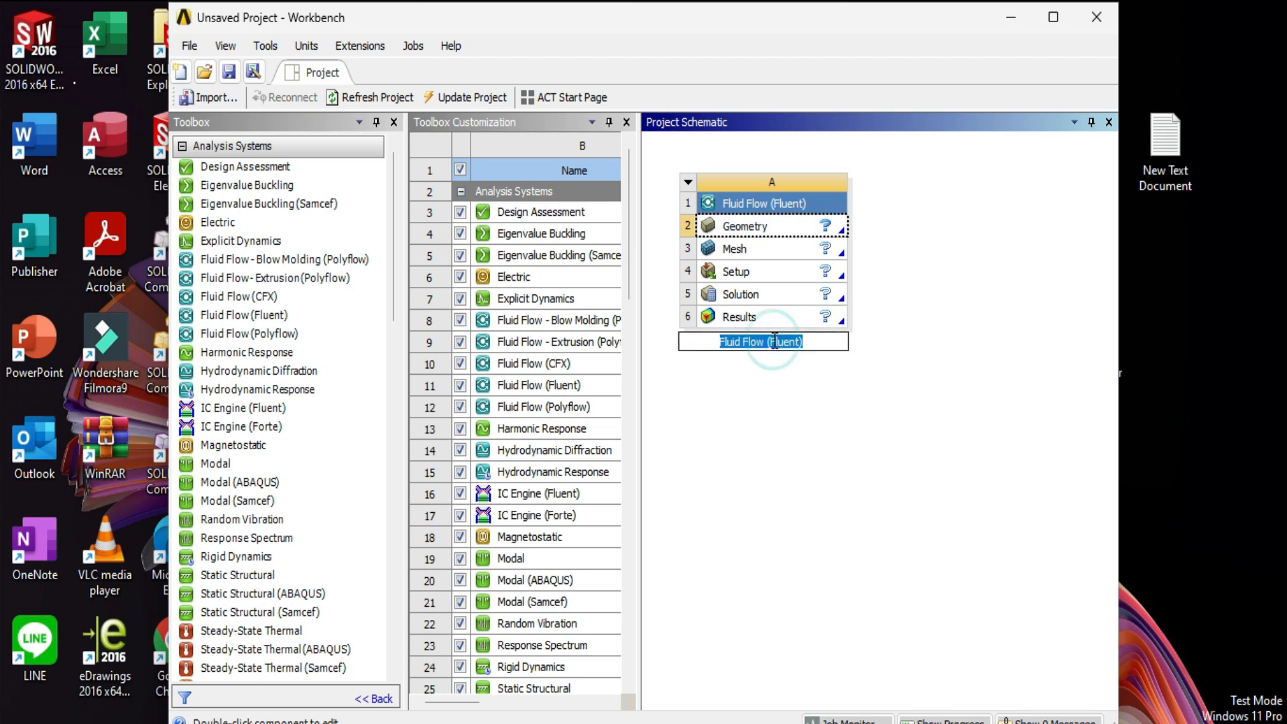
{"action": "key", "text": "BackSpace"}
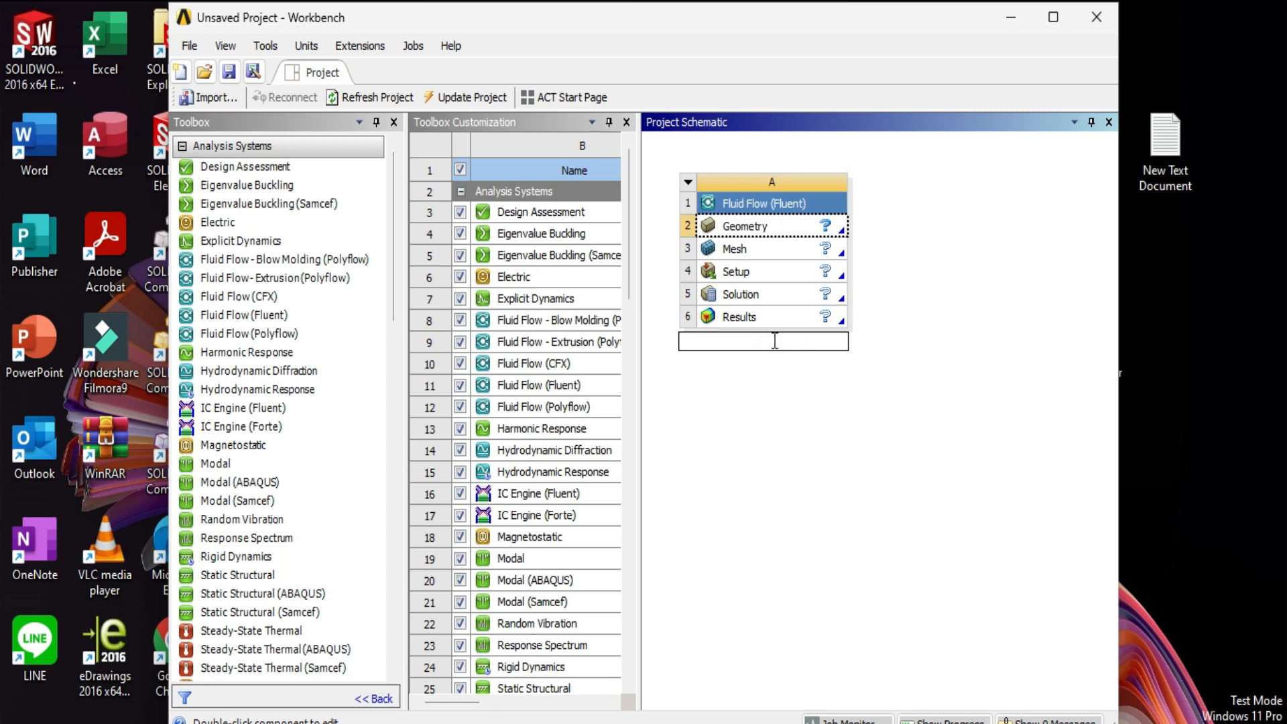
{"action": "type", "text": "Convergent duct"}
{"action": "left_click", "coordinate": [836, 463]}
Step: Import convergent duct.STEP from the Designs folder as the system's geometry and open its Mesh cell for editing
{"action": "left_click", "coordinate": [787, 226]}
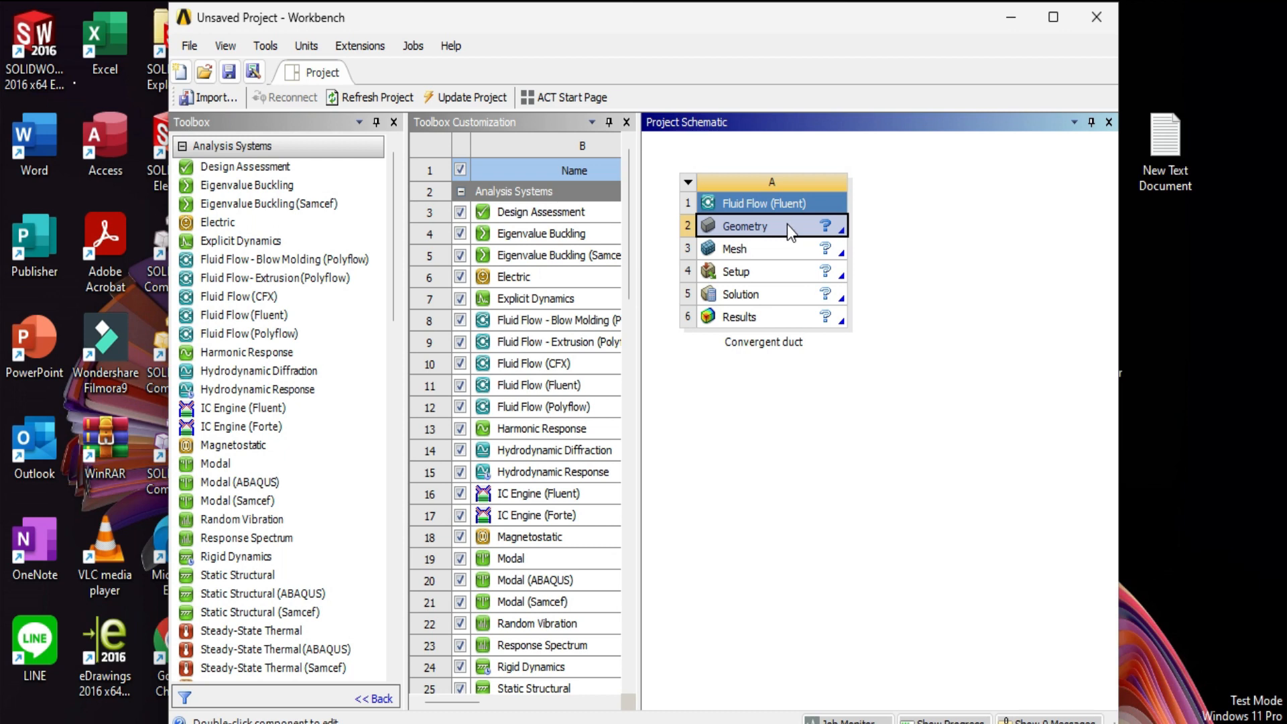
{"action": "right_click", "coordinate": [788, 226]}
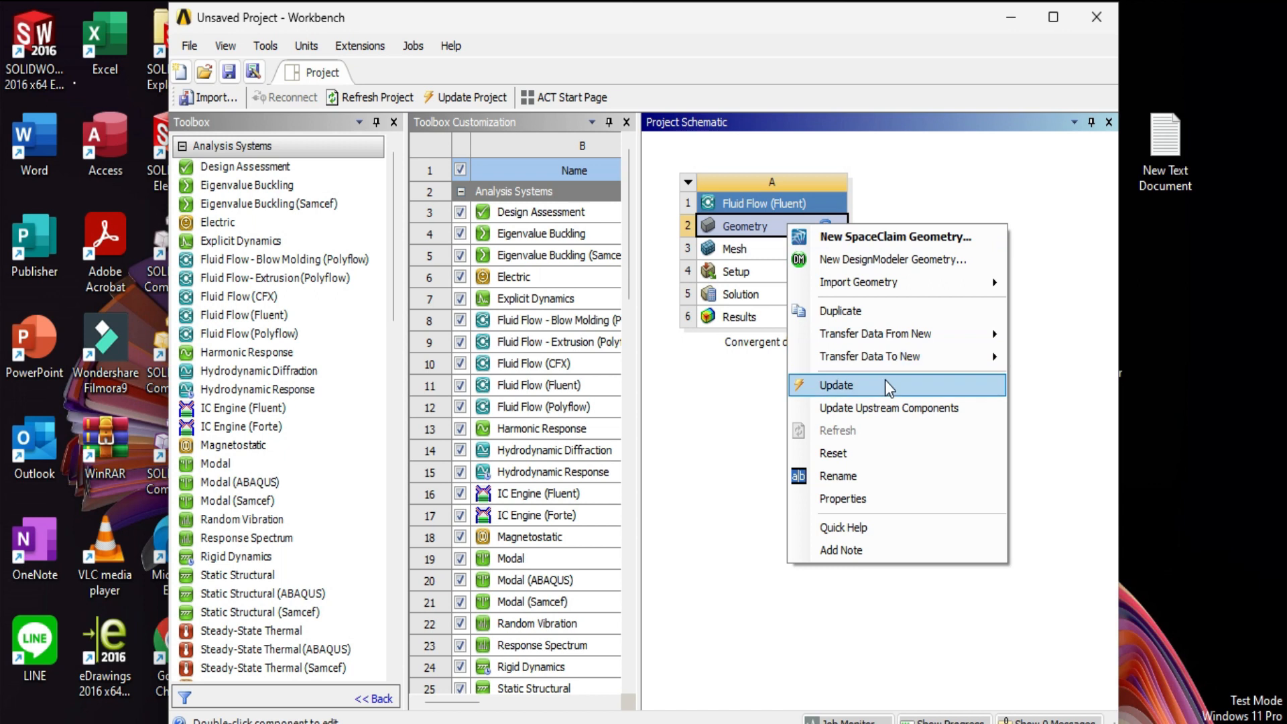
{"action": "mouse_move", "coordinate": [910, 281]}
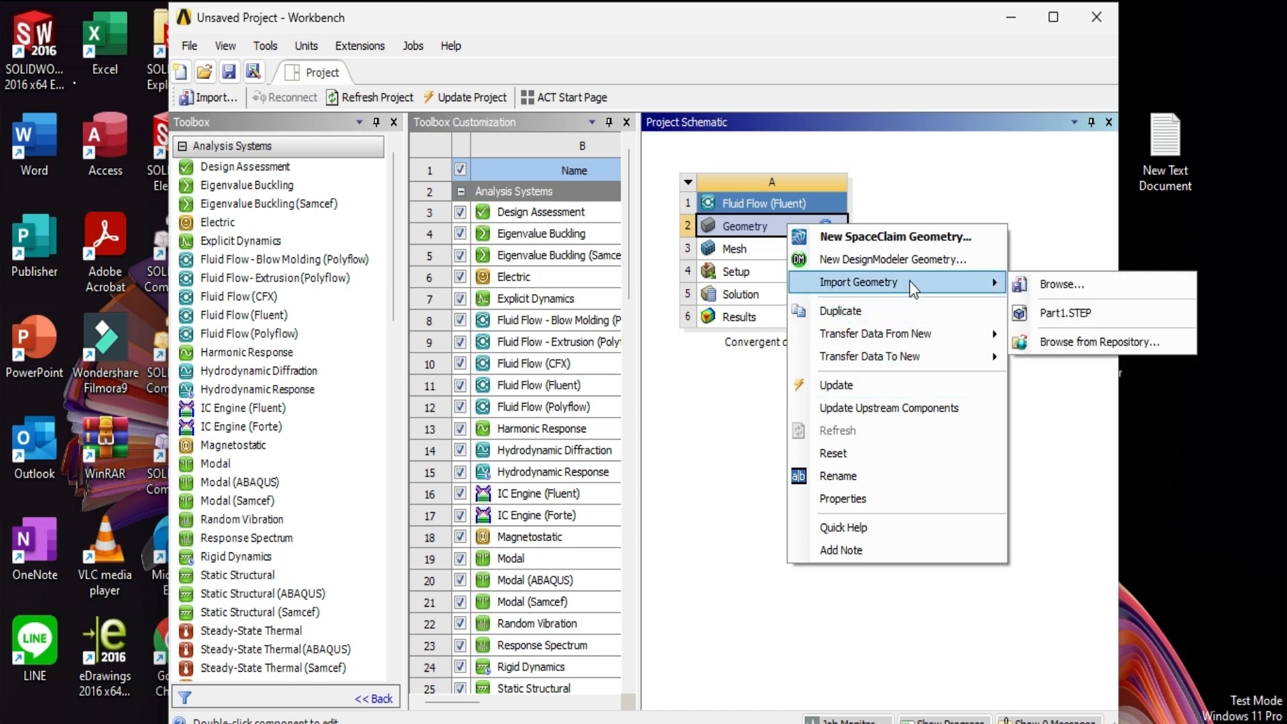
{"action": "left_click", "coordinate": [1084, 287]}
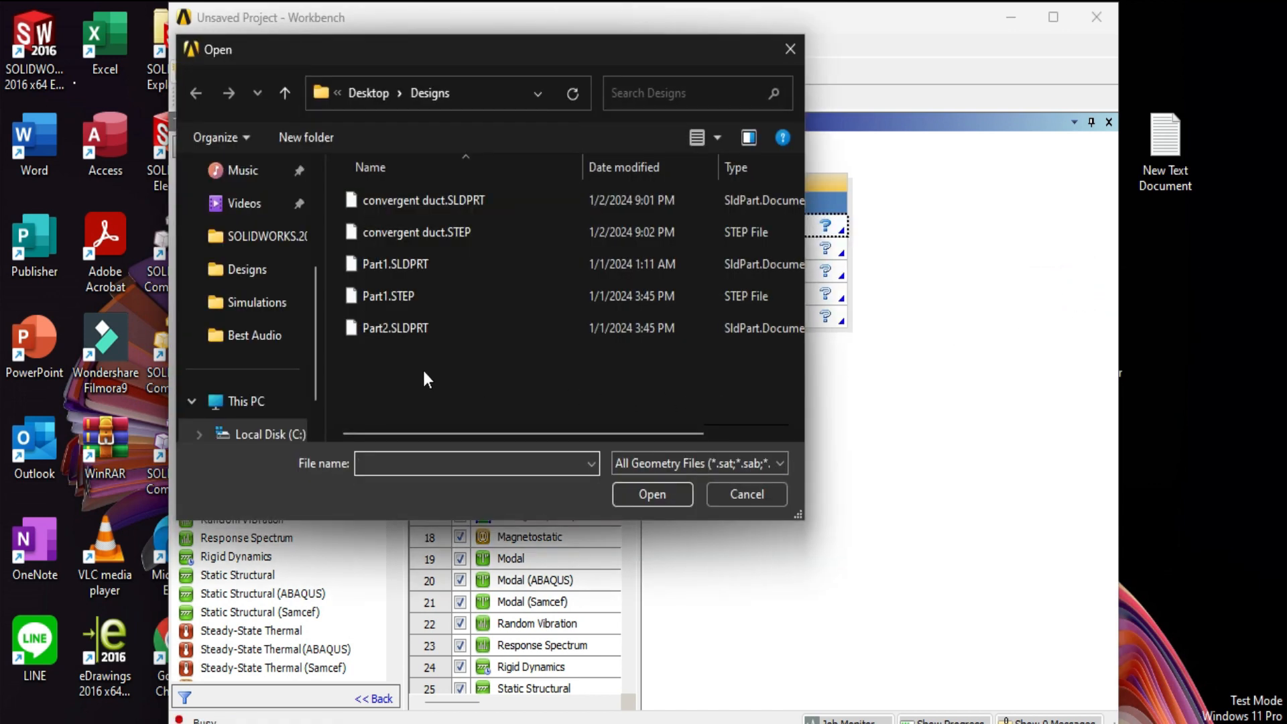
{"action": "left_click", "coordinate": [437, 238]}
{"action": "left_click", "coordinate": [673, 496]}
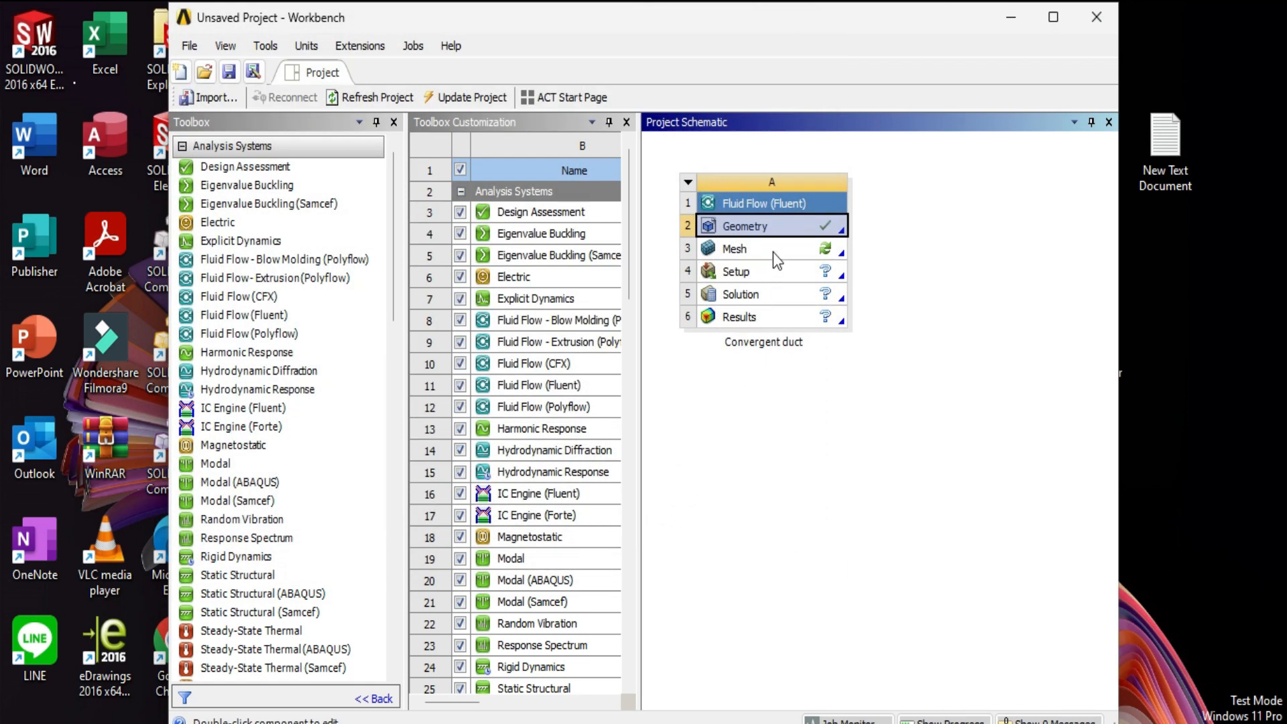
{"action": "double_click", "coordinate": [774, 252]}
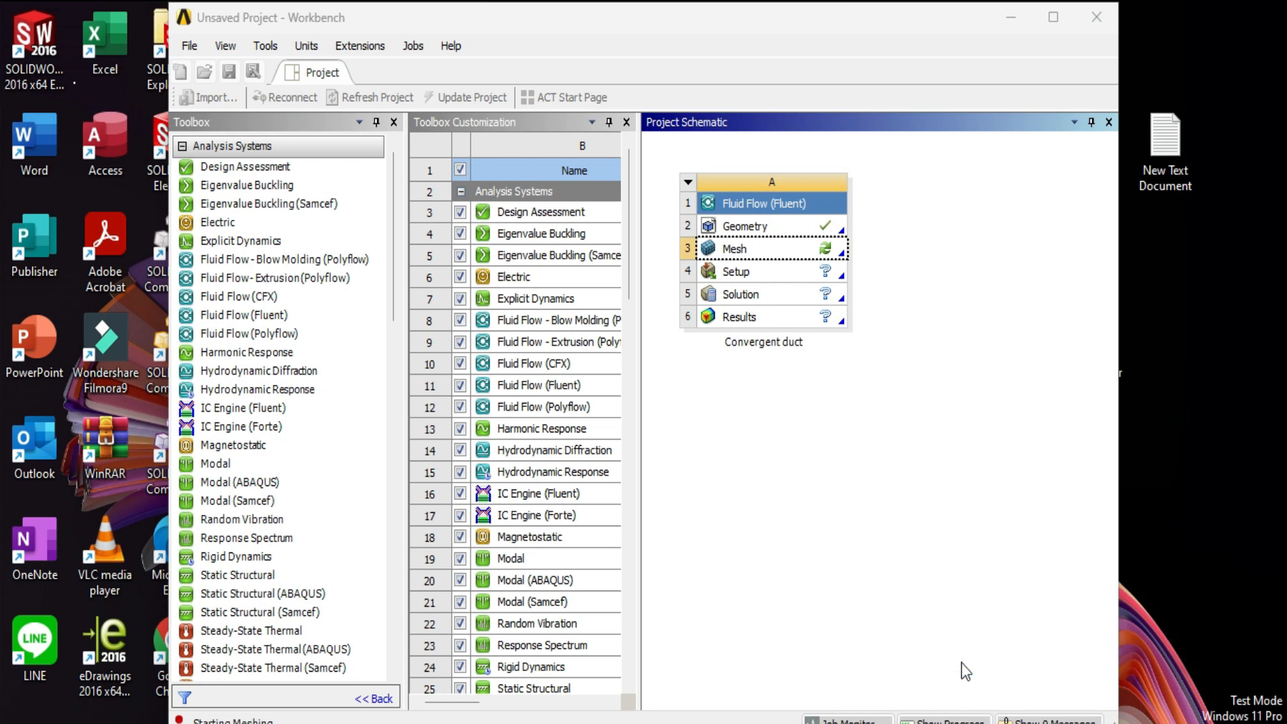
{"action": "right_click", "coordinate": [1031, 670]}
{"action": "left_click", "coordinate": [1156, 690]}
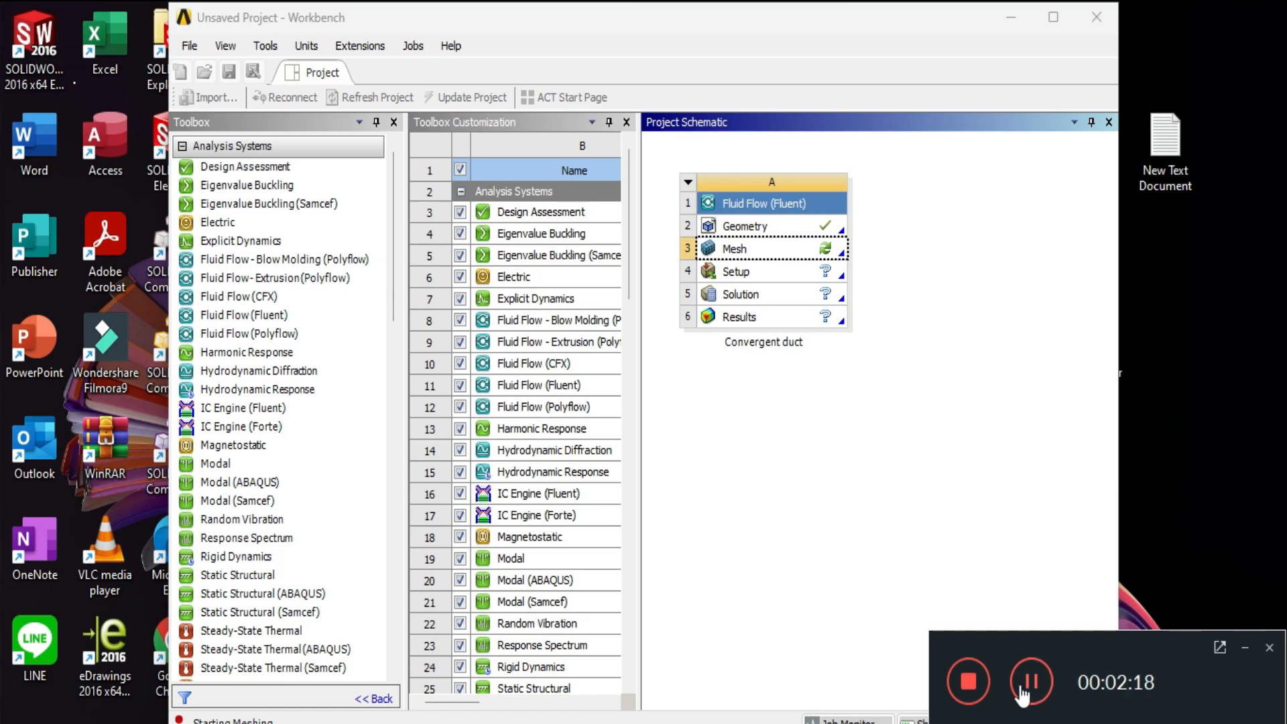
{"action": "left_click", "coordinate": [1247, 647]}
Step: Generate a first mesh of the convergent duct with the default settings
{"action": "mouse_move", "coordinate": [860, 394]}
{"action": "middle_mouse_down"}
{"action": "mouse_move", "coordinate": [842, 374]}
{"action": "mouse_move", "coordinate": [845, 393]}
{"action": "middle_mouse_up"}
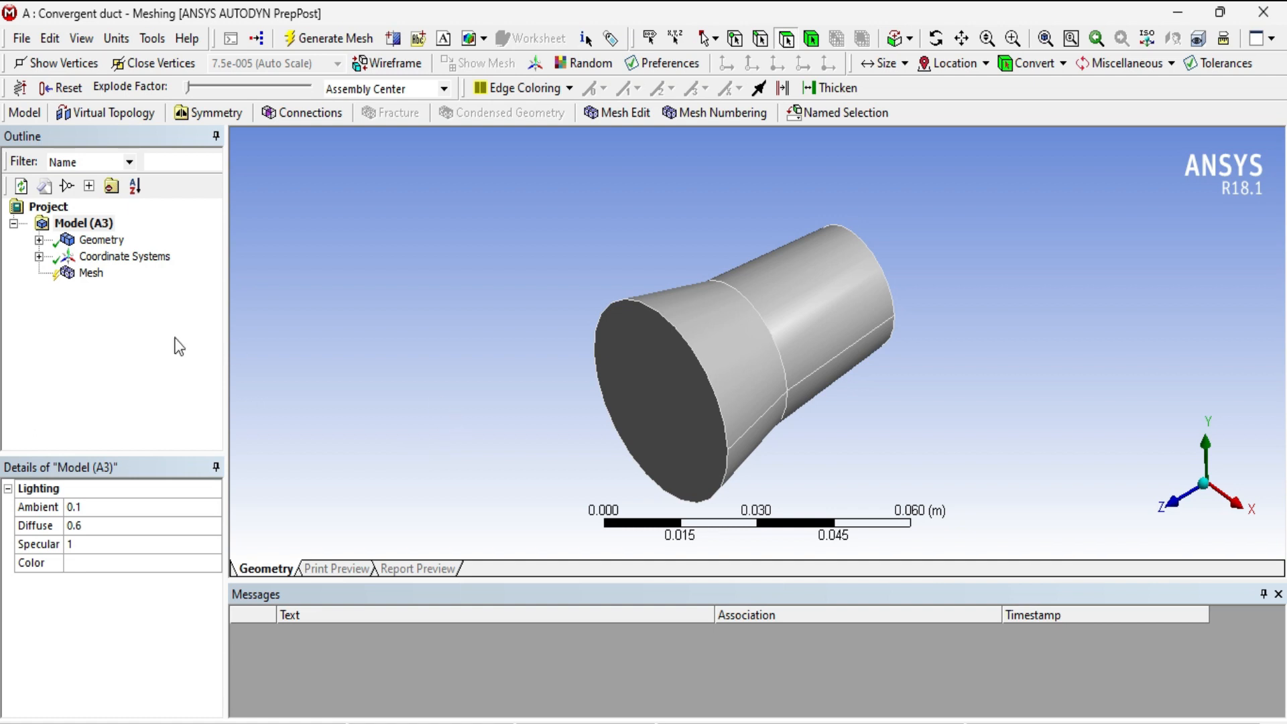
{"action": "right_click", "coordinate": [83, 275]}
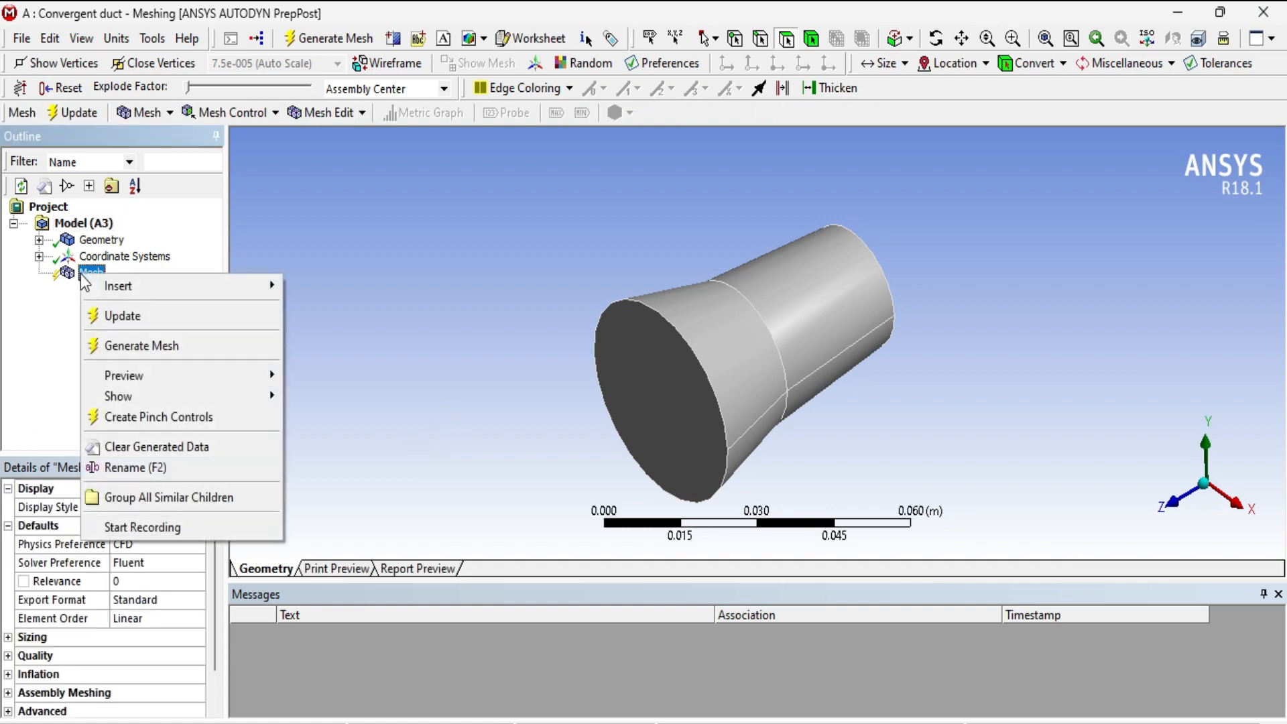
{"action": "left_click", "coordinate": [111, 345]}
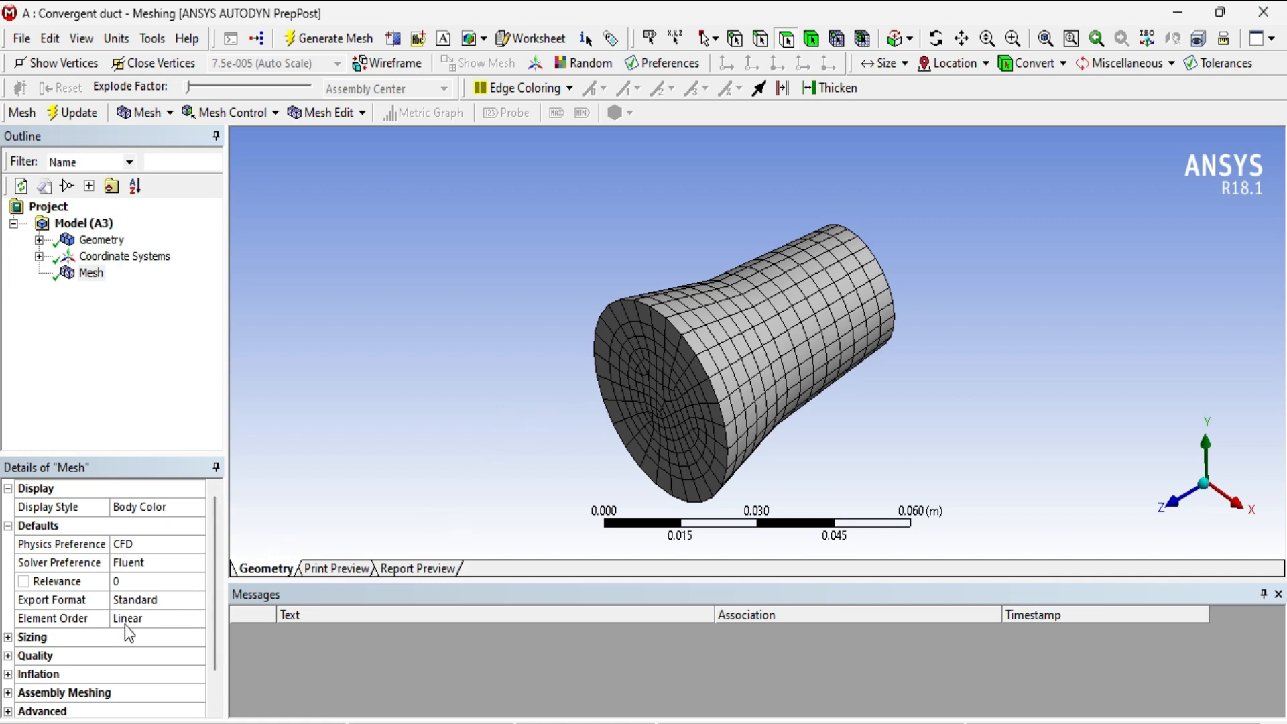
Step: Set the Relevance Center in the mesh sizing settings to Fine
{"action": "left_click", "coordinate": [9, 637]}
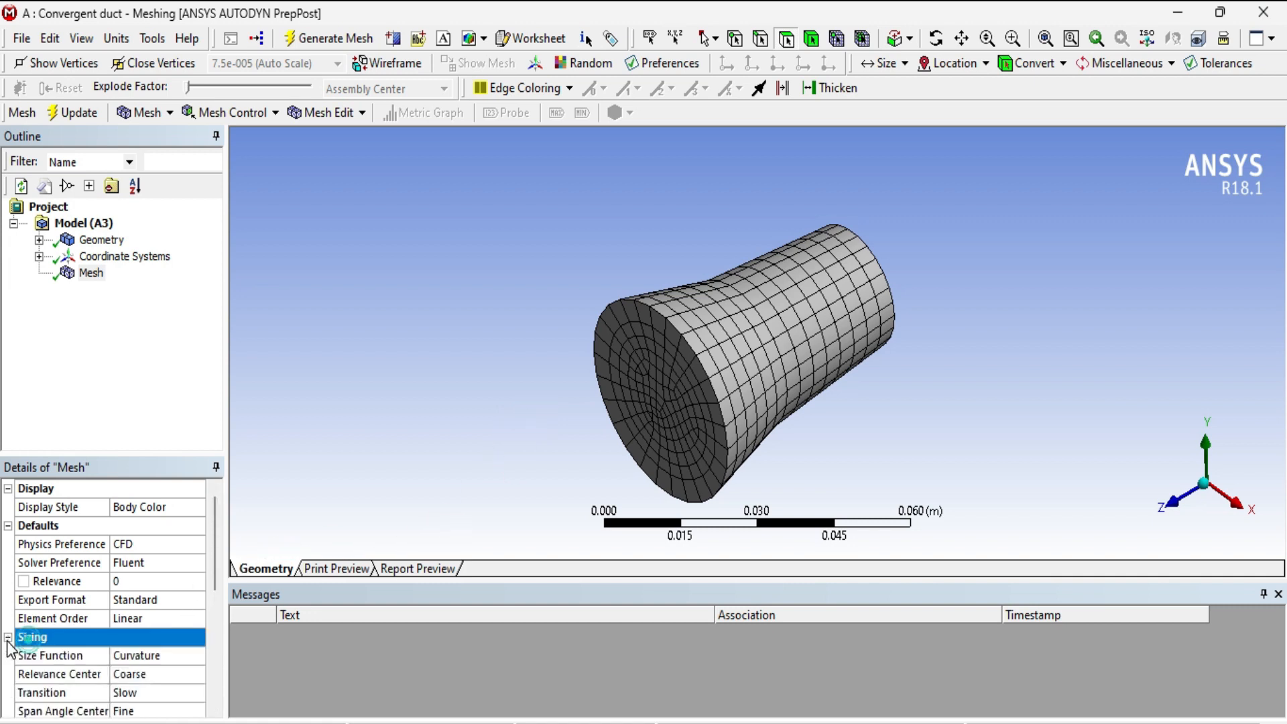
{"action": "scroll", "coordinate": [162, 606], "scroll_direction": "down", "scroll_amount": 2}
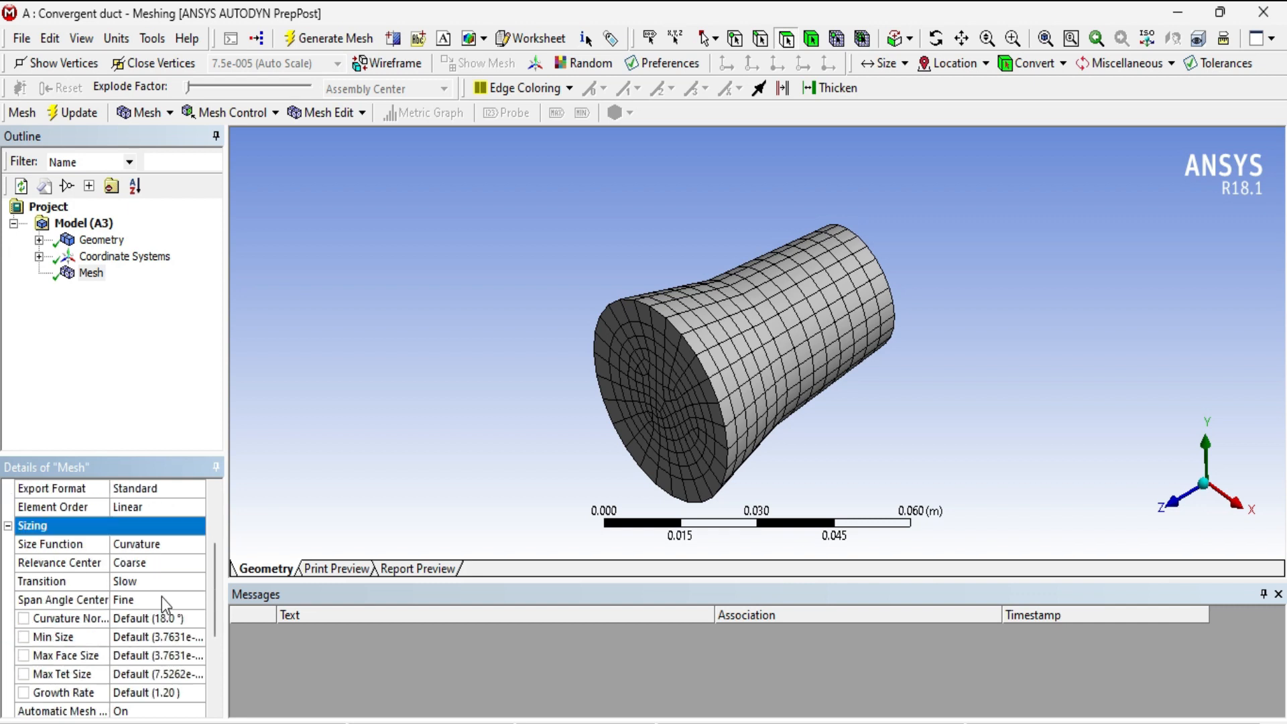
{"action": "left_click", "coordinate": [185, 565]}
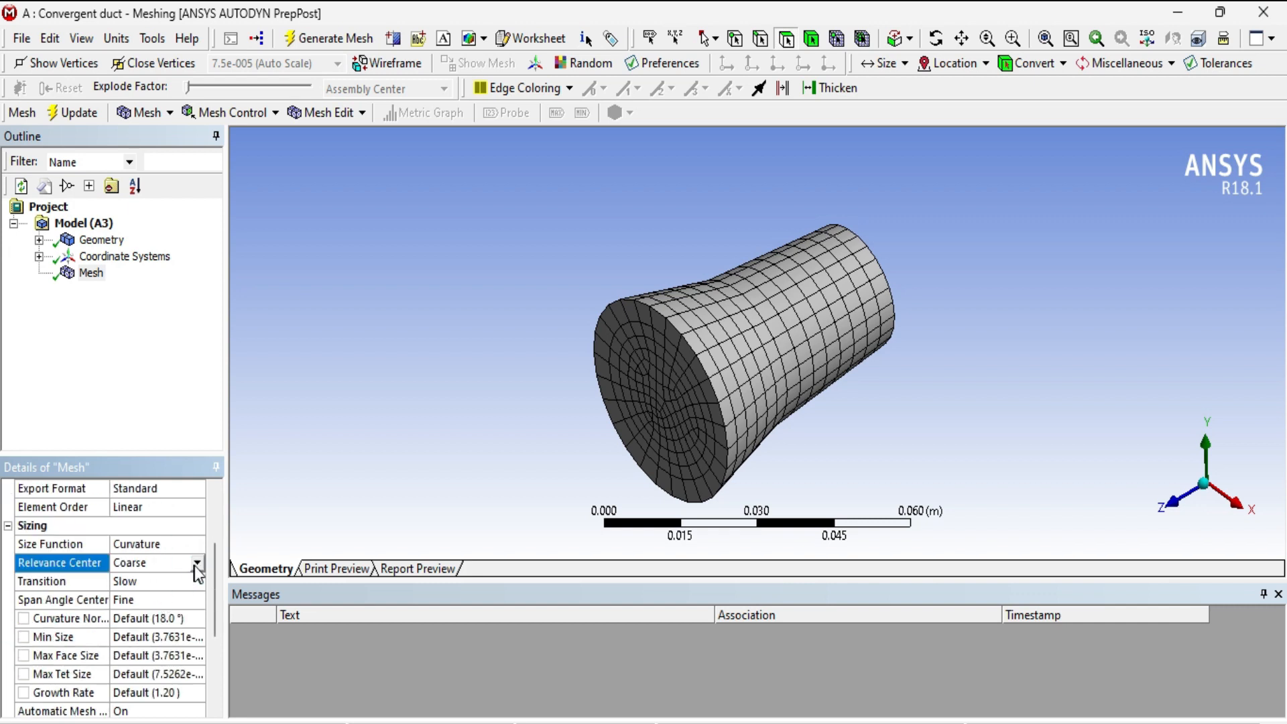
{"action": "left_click", "coordinate": [196, 563]}
{"action": "left_click", "coordinate": [191, 606]}
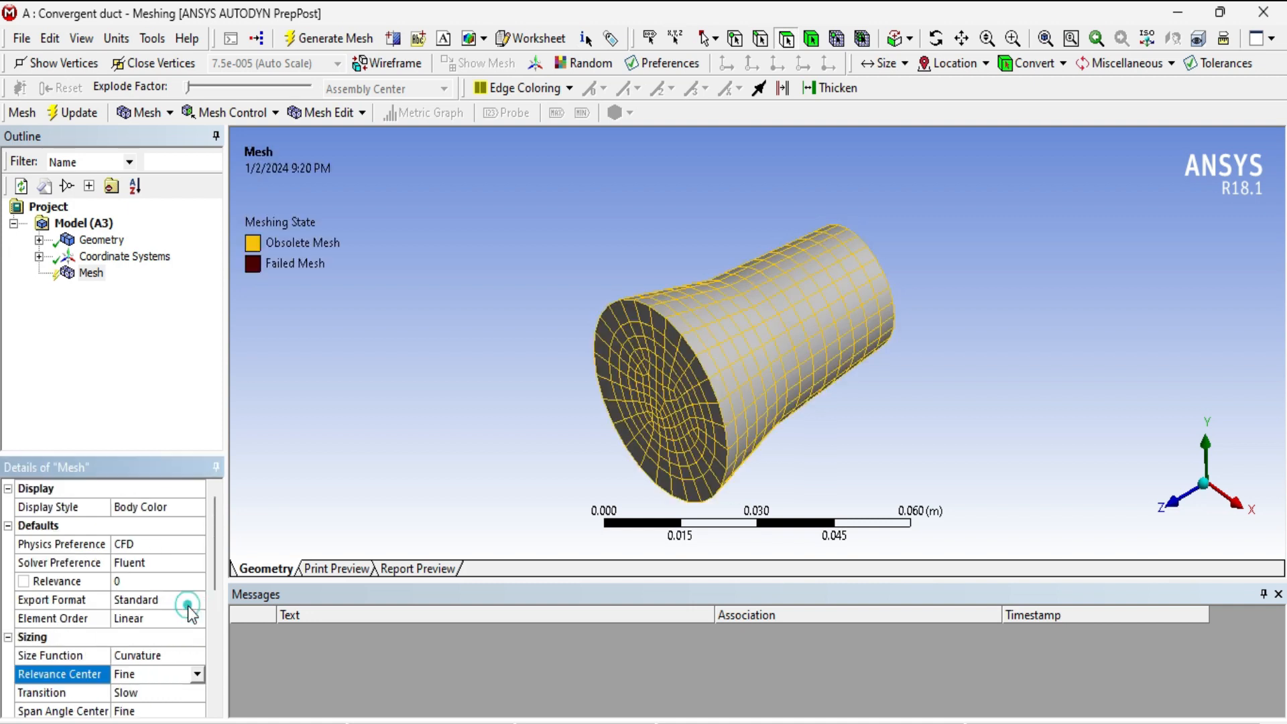
Step: Set the Smoothing option in the mesh quality settings to High and update the mesh
{"action": "scroll", "coordinate": [161, 616], "scroll_direction": "down", "scroll_amount": 3}
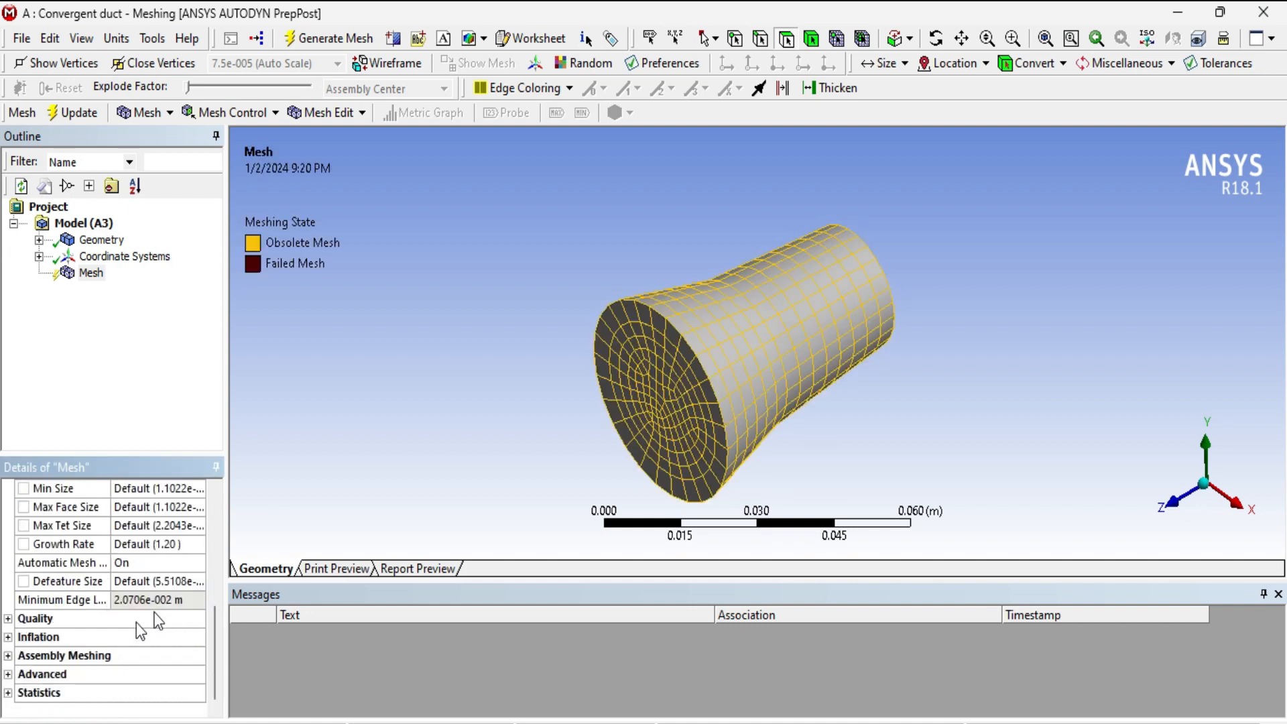
{"action": "left_click", "coordinate": [9, 619]}
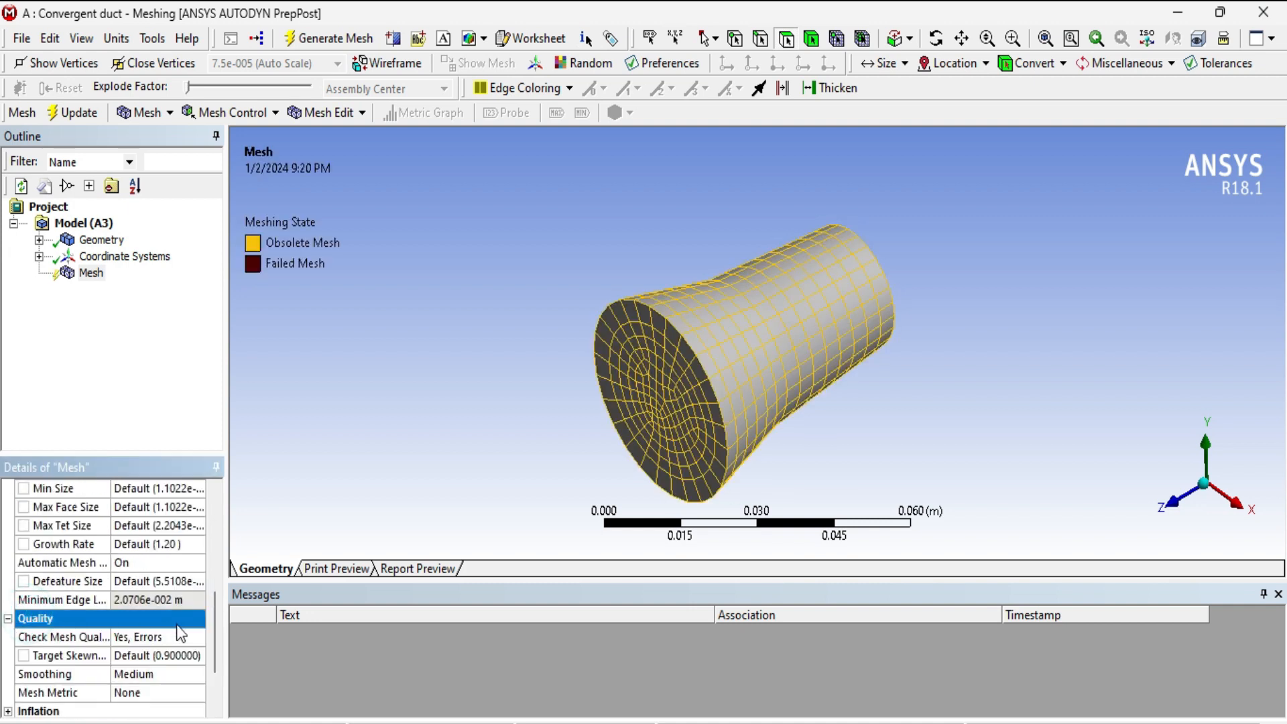
{"action": "left_click", "coordinate": [164, 674]}
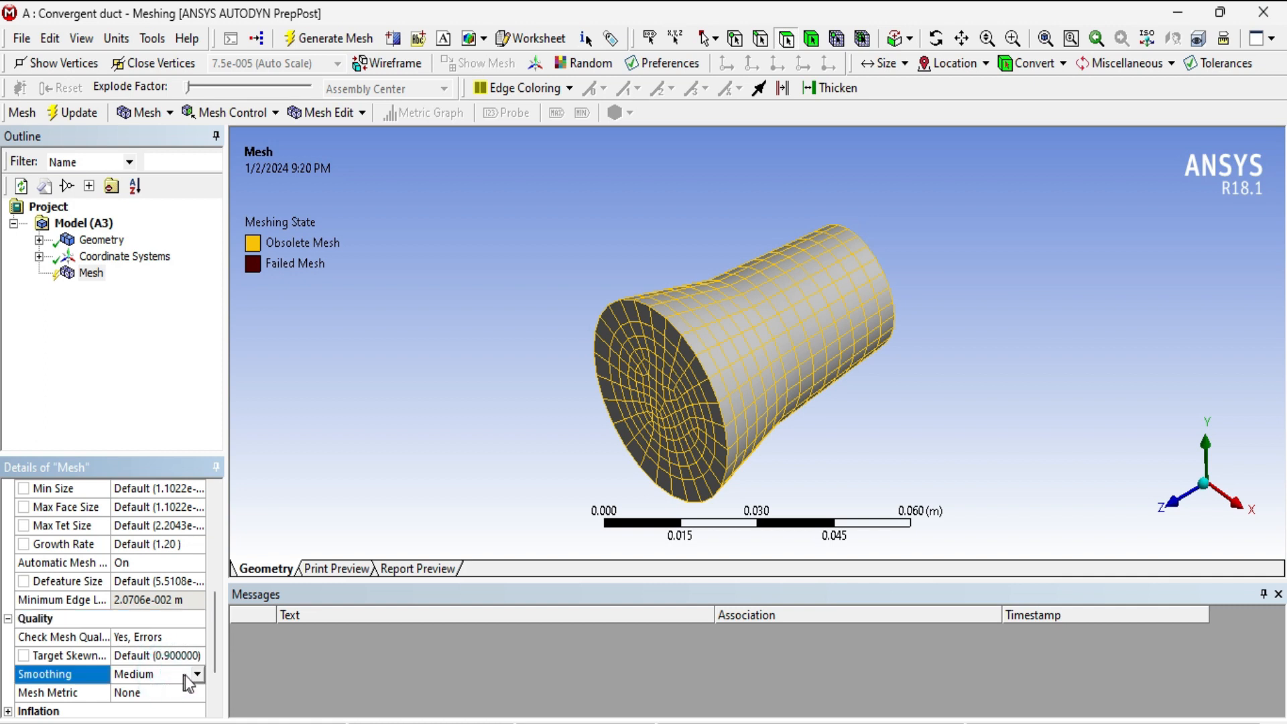
{"action": "left_click", "coordinate": [197, 674]}
{"action": "left_click", "coordinate": [168, 715]}
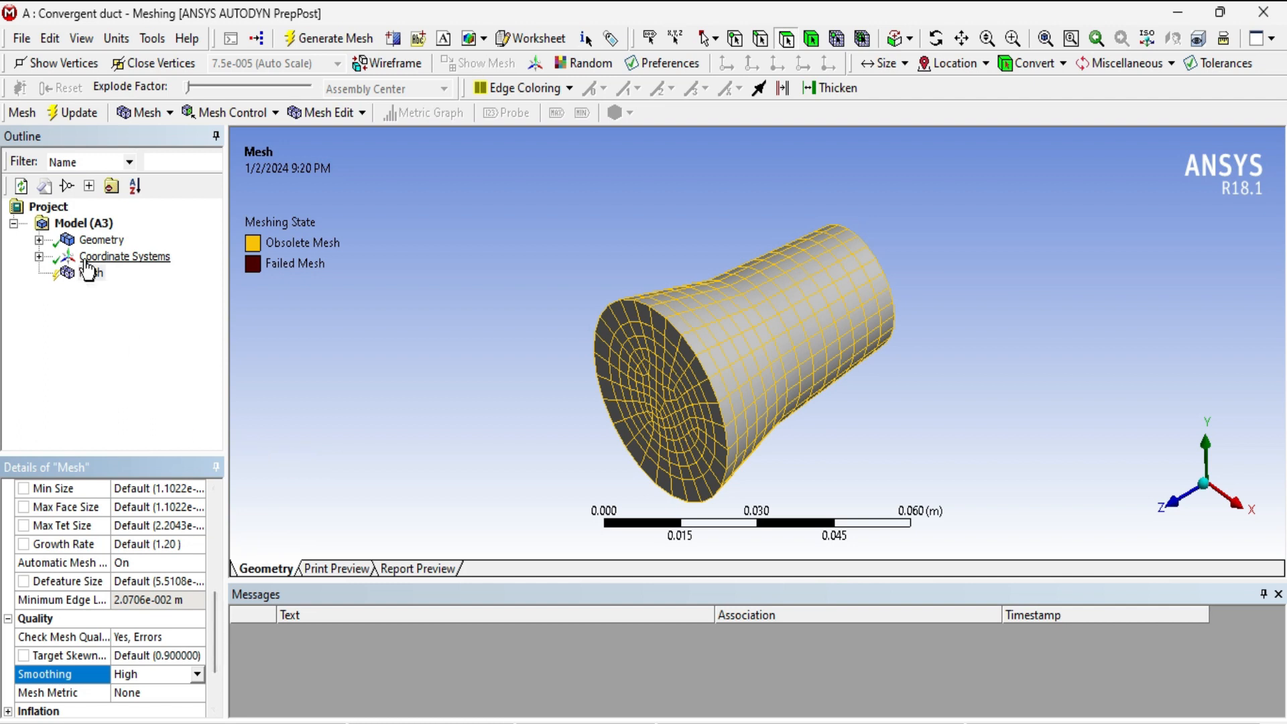
{"action": "left_click", "coordinate": [74, 120]}
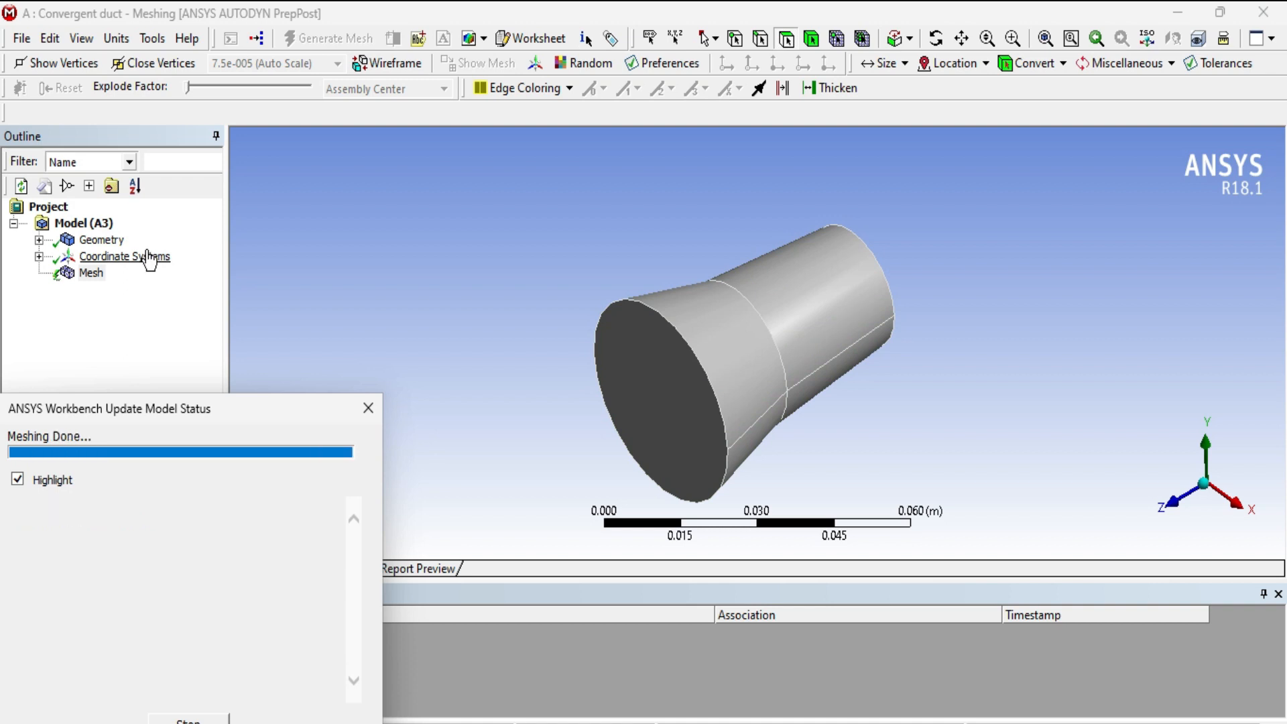
Step: Insert an Inflation control under the mesh and assign the whole duct body as its geometry
{"action": "mouse_move", "coordinate": [435, 438]}
{"action": "middle_mouse_down"}
{"action": "mouse_move", "coordinate": [624, 359]}
{"action": "mouse_move", "coordinate": [460, 442]}
{"action": "mouse_move", "coordinate": [427, 385]}
{"action": "mouse_move", "coordinate": [408, 422]}
{"action": "mouse_move", "coordinate": [429, 439]}
{"action": "middle_mouse_up"}
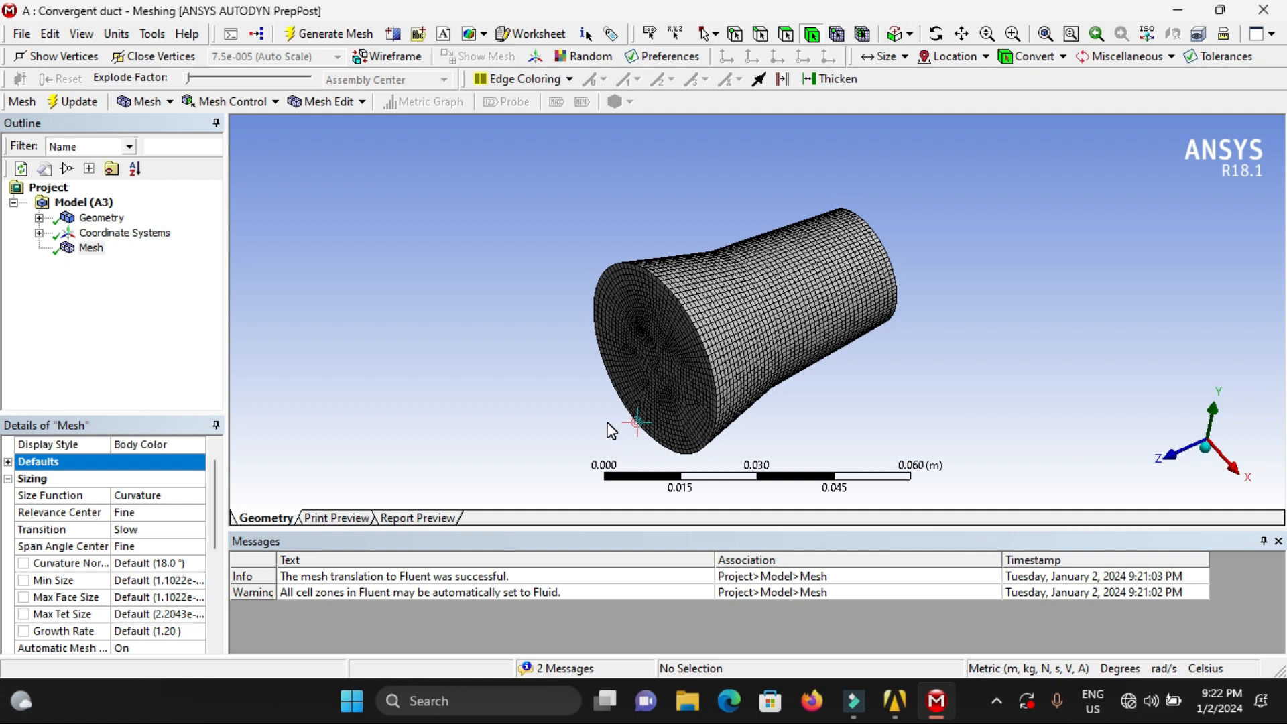
{"action": "right_click", "coordinate": [99, 248]}
{"action": "mouse_move", "coordinate": [108, 254]}
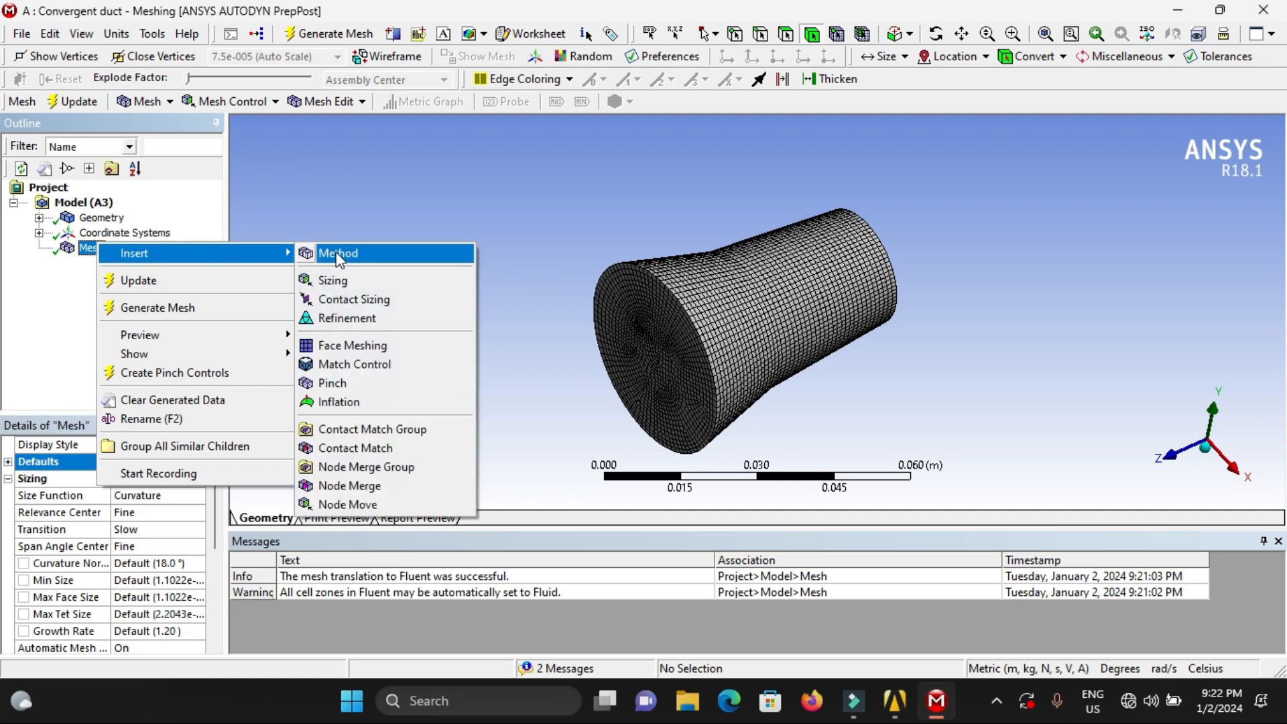
{"action": "left_click", "coordinate": [359, 402]}
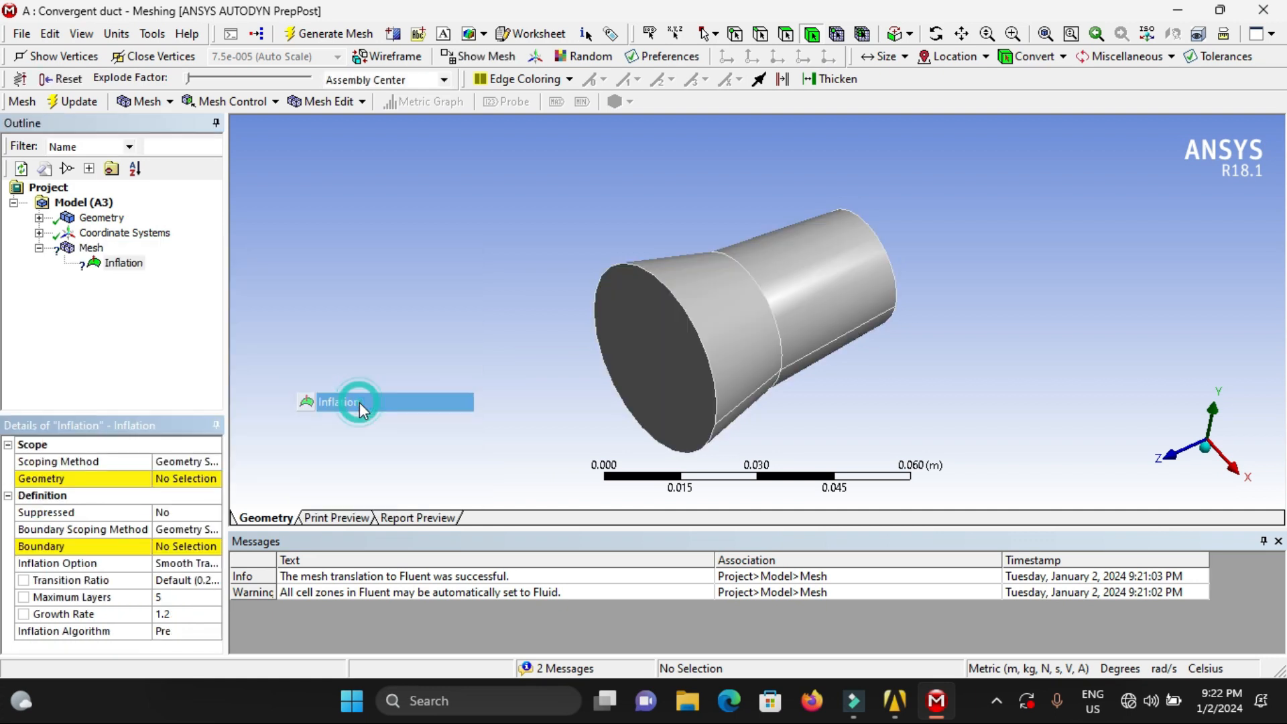
{"action": "left_click", "coordinate": [189, 480]}
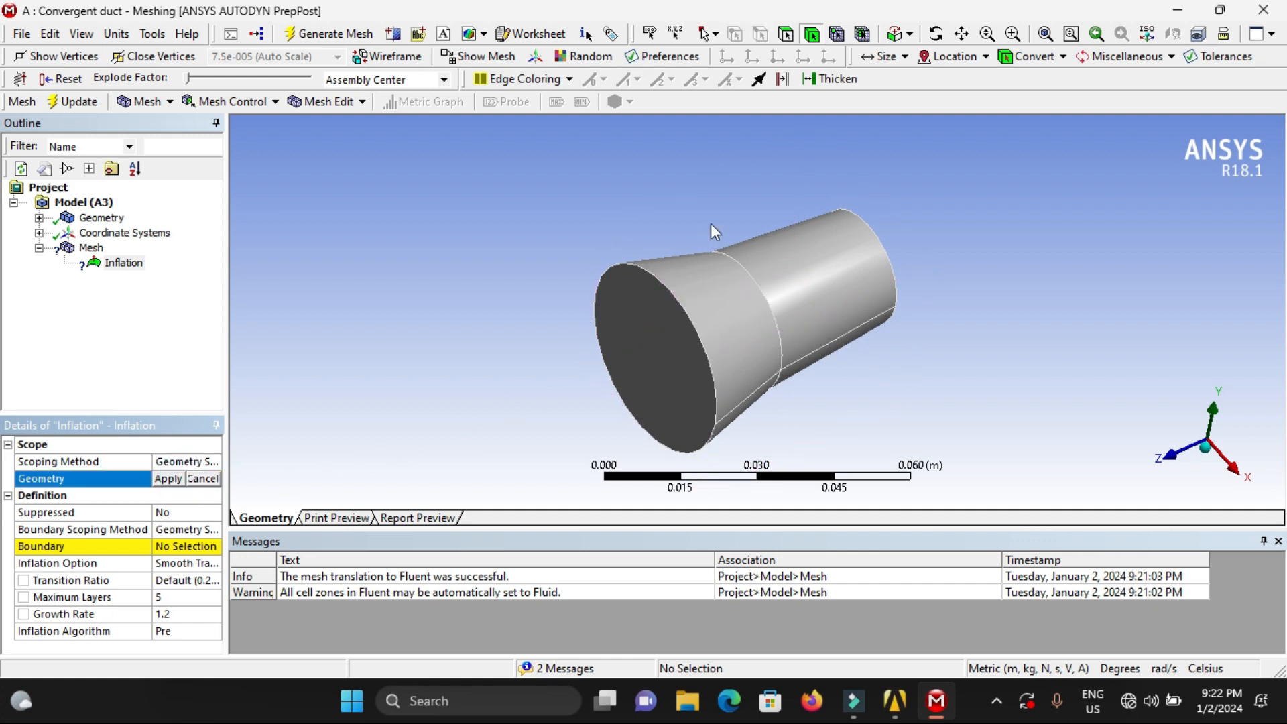
{"action": "left_click", "coordinate": [813, 40]}
{"action": "left_click", "coordinate": [788, 292]}
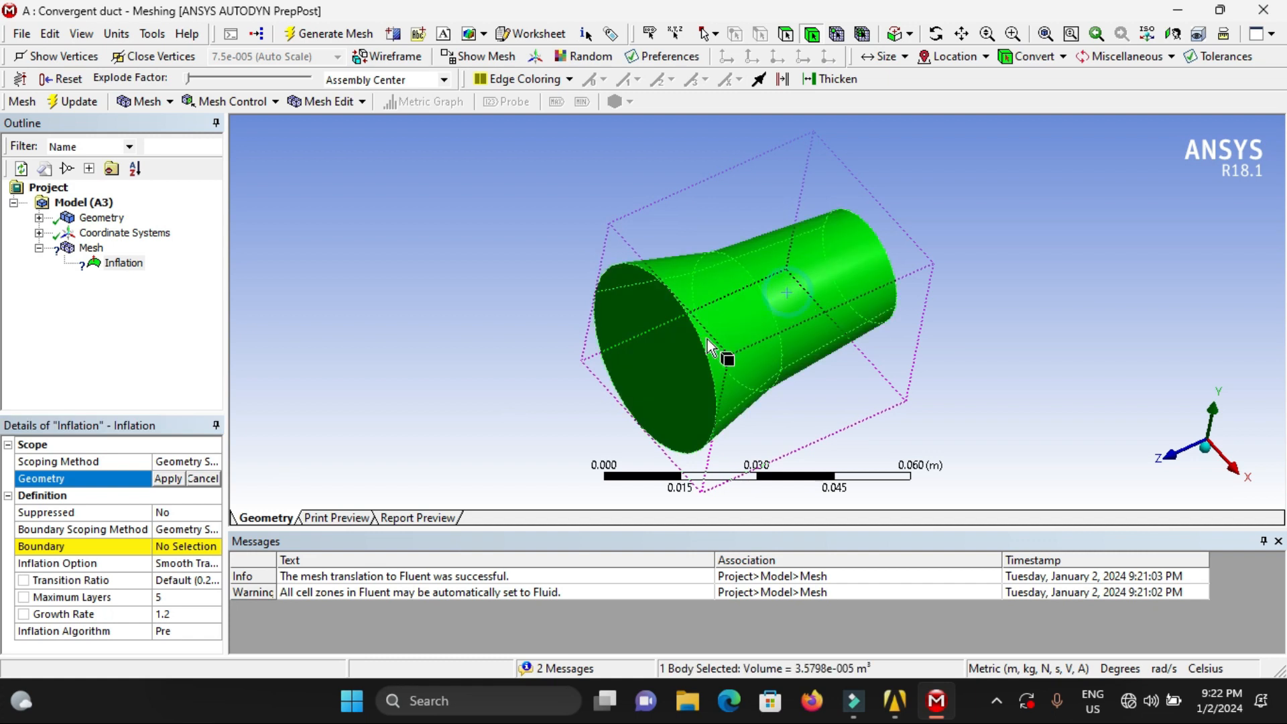
{"action": "left_click", "coordinate": [169, 478]}
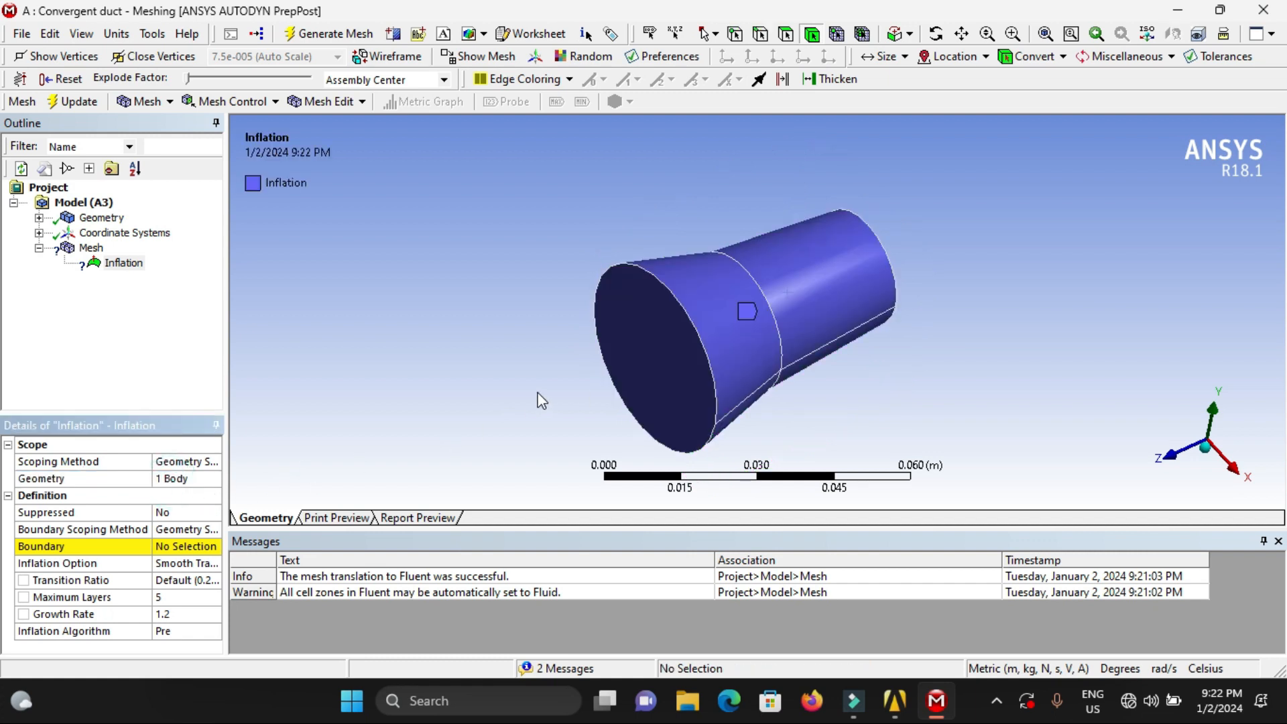
Step: Assign the four outer wall faces of the duct, excluding both end faces, as the boundary of the Inflation control
{"action": "left_click", "coordinate": [183, 550]}
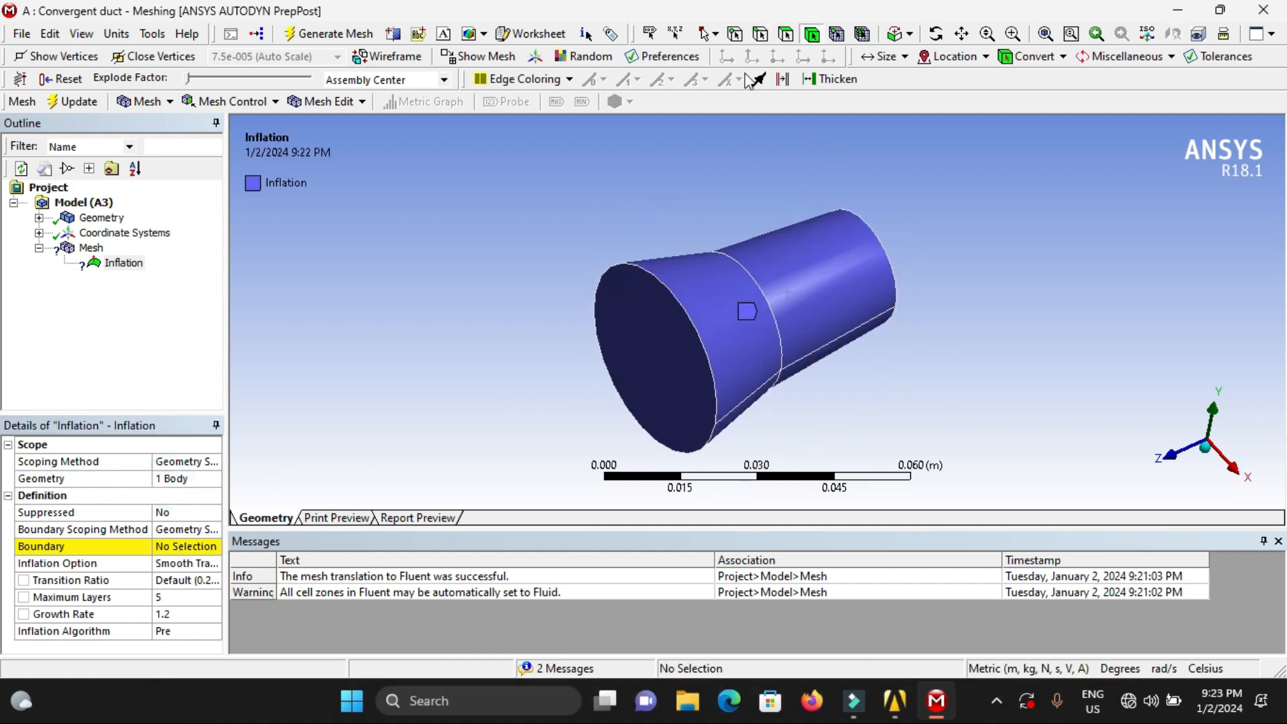
{"action": "left_click", "coordinate": [786, 33]}
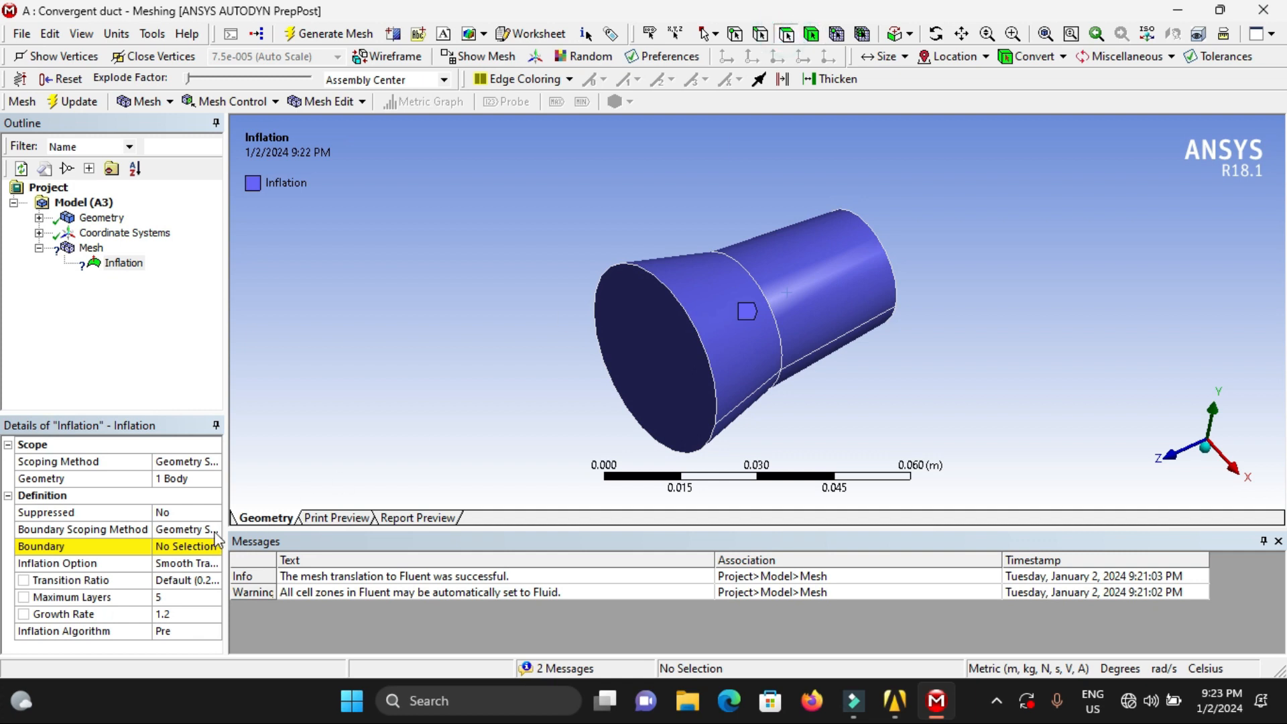
{"action": "left_click", "coordinate": [717, 348]}
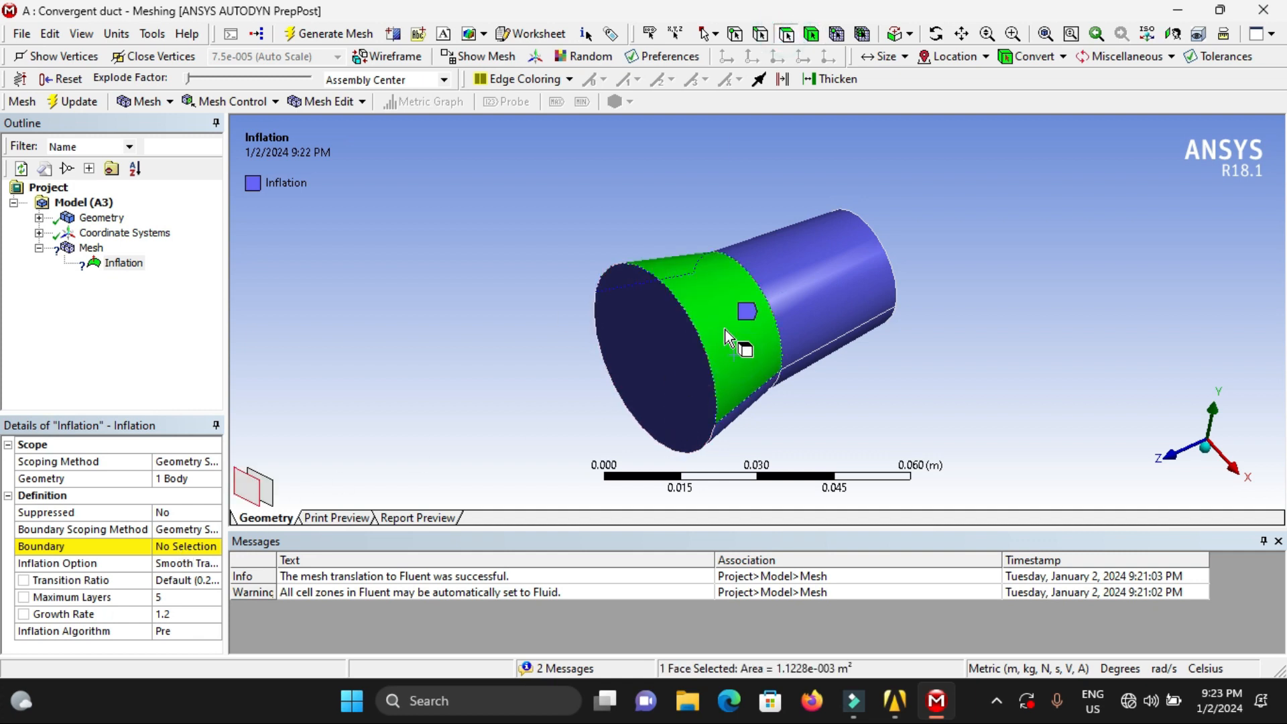
{"action": "left_click", "coordinate": [804, 304], "text": "ctrl"}
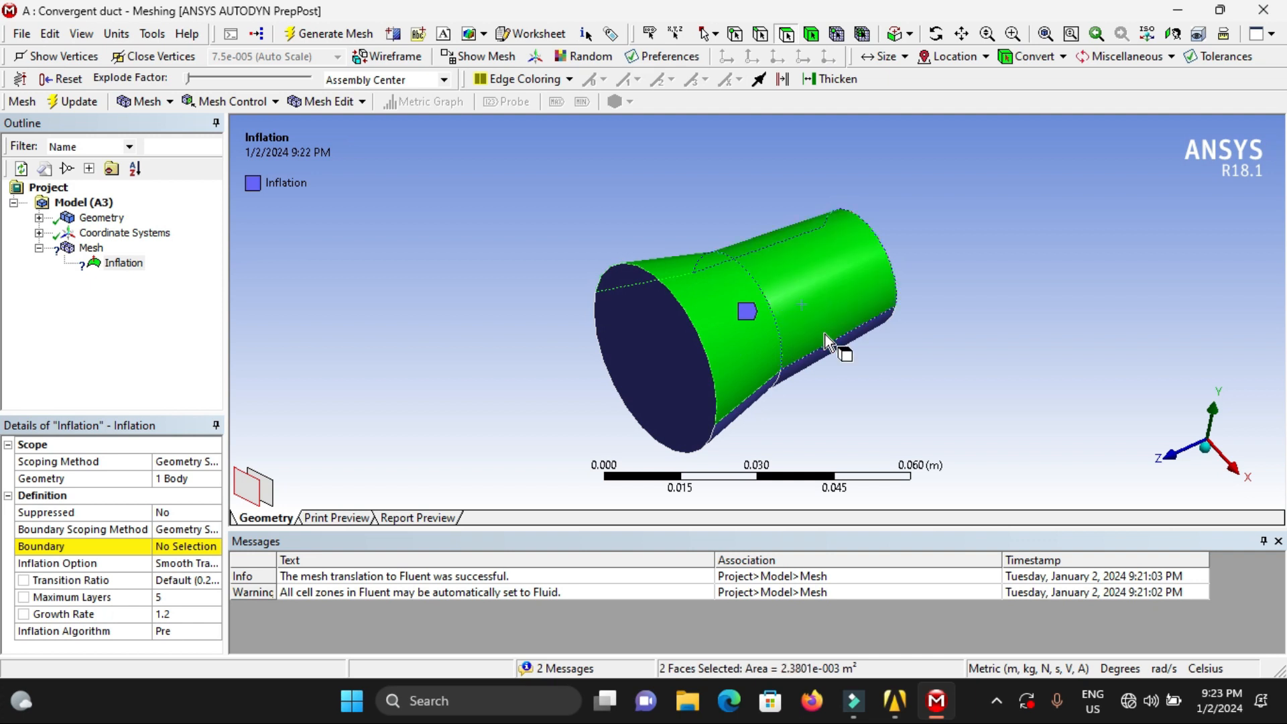
{"action": "middle_click_drag", "start_coordinate": [853, 373], "coordinate": [834, 251]}
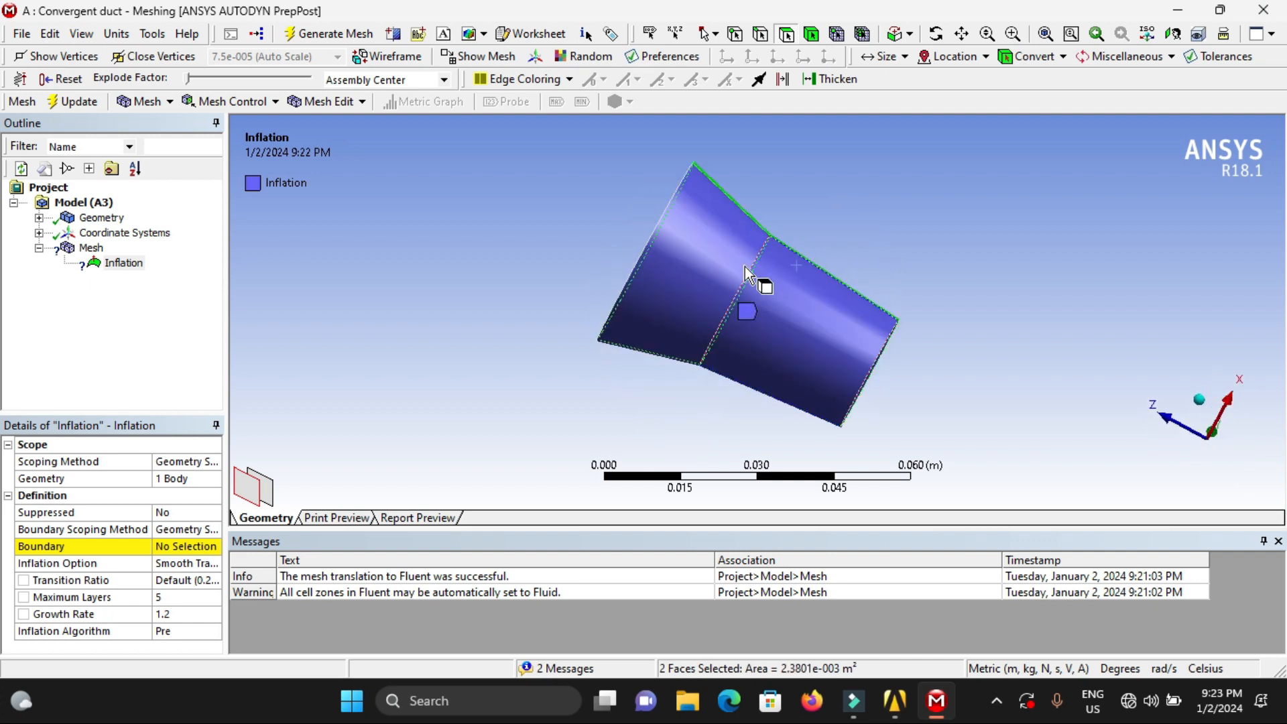
{"action": "left_click", "coordinate": [722, 282], "text": "ctrl"}
{"action": "left_click", "coordinate": [799, 346], "text": "ctrl"}
{"action": "middle_click_drag", "start_coordinate": [673, 348], "coordinate": [896, 376]}
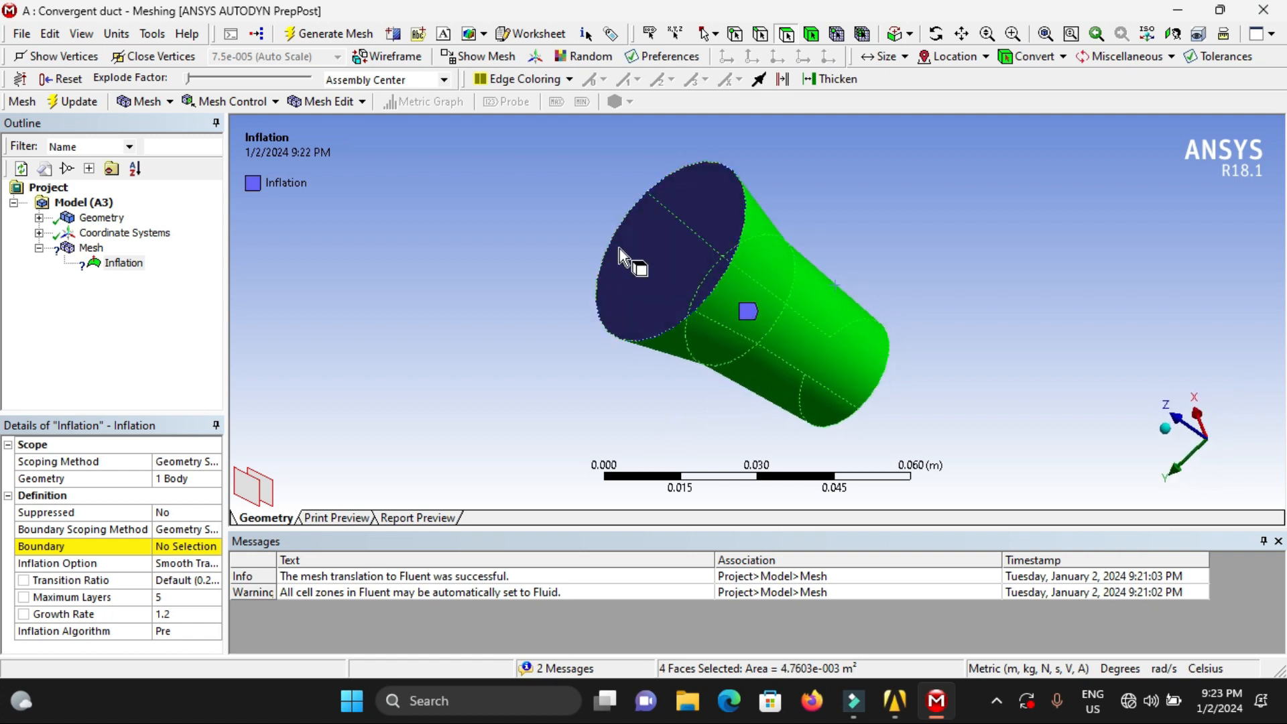
{"action": "middle_click_drag", "start_coordinate": [981, 360], "coordinate": [913, 325]}
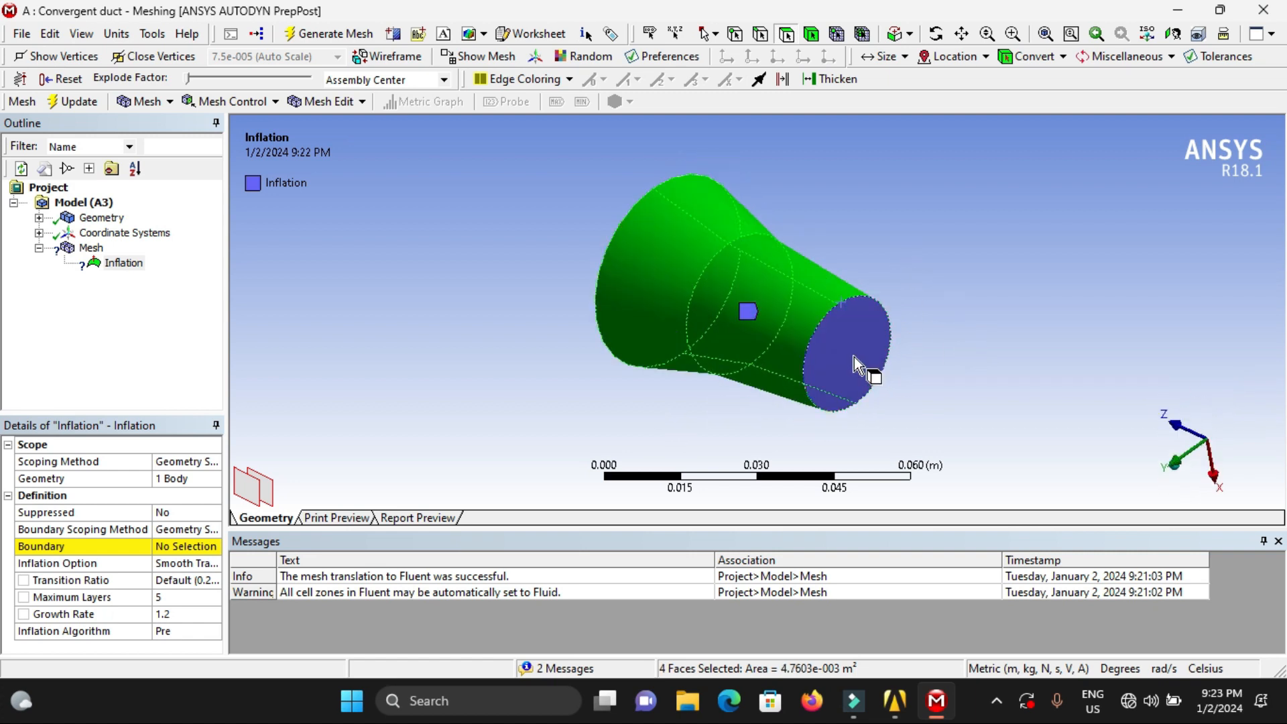
{"action": "middle_click_drag", "start_coordinate": [522, 311], "coordinate": [633, 369]}
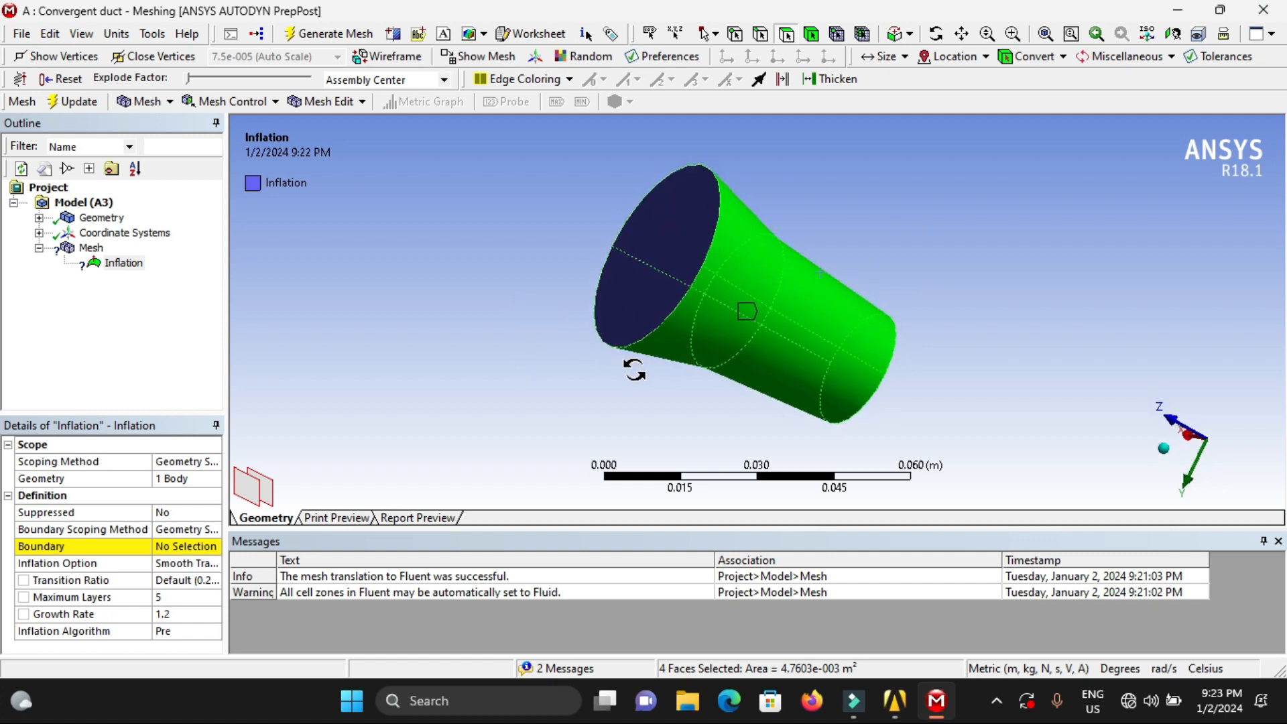
{"action": "middle_click_drag", "start_coordinate": [633, 369], "coordinate": [610, 414]}
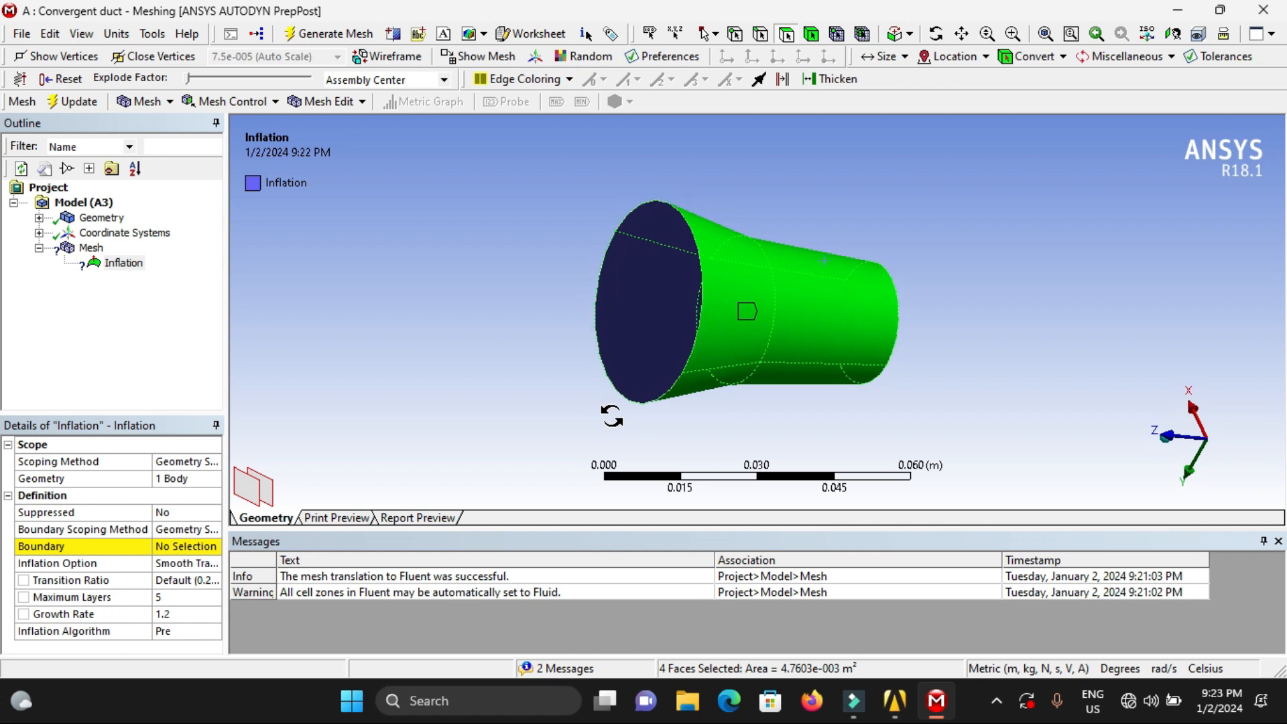
{"action": "left_click_drag", "start_coordinate": [612, 416], "coordinate": [568, 486]}
{"action": "left_click", "coordinate": [183, 547]}
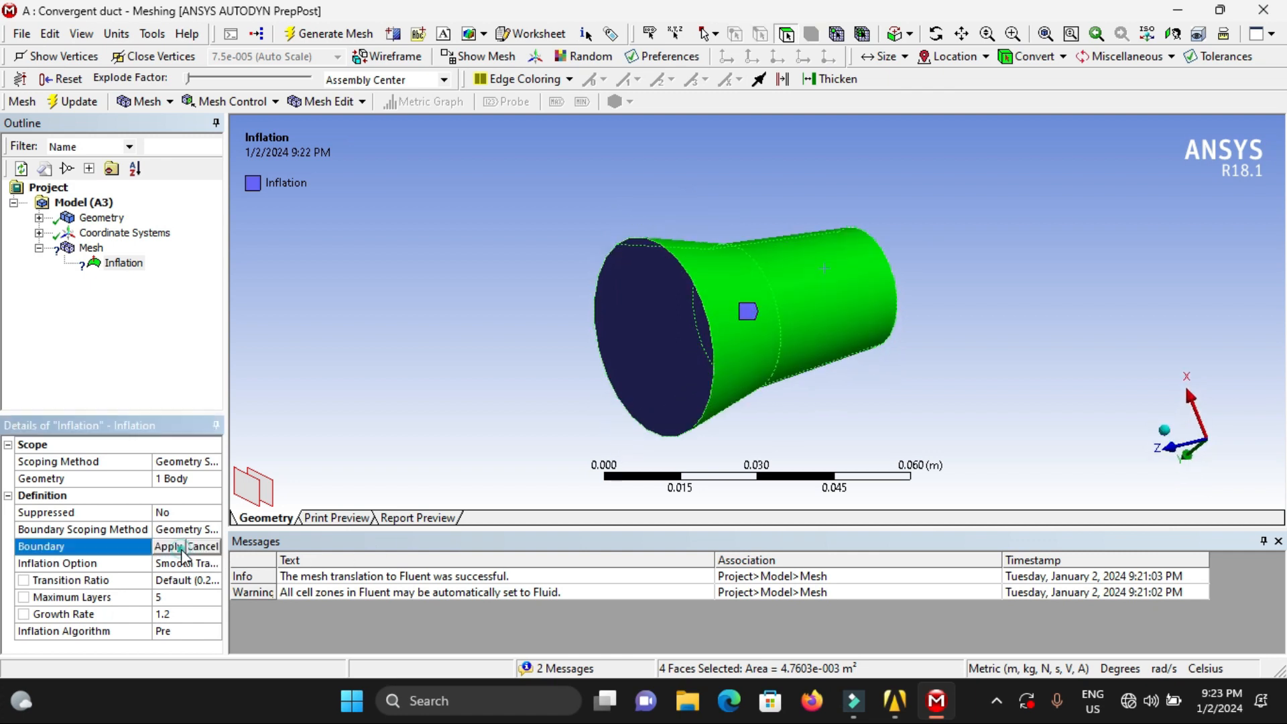
{"action": "left_click", "coordinate": [169, 547]}
Step: Create a named selection called input from the duct's large circular end face
{"action": "middle_click_drag", "start_coordinate": [466, 379], "coordinate": [472, 416]}
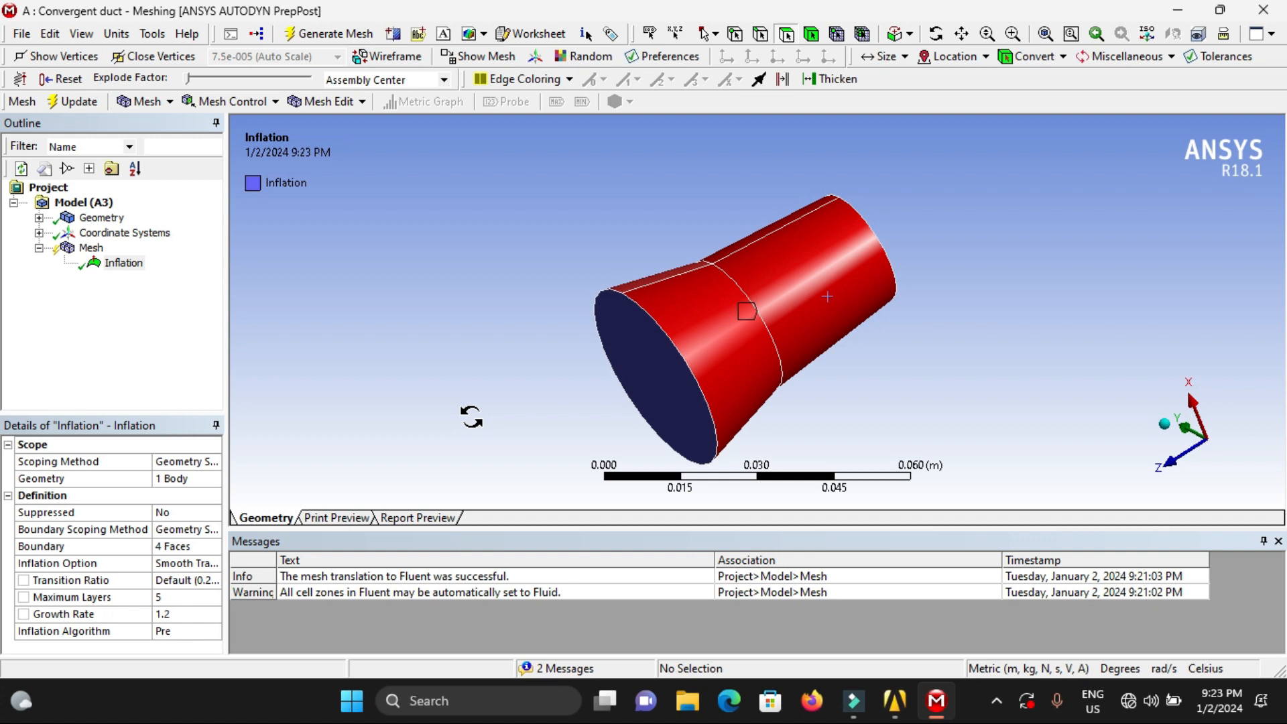
{"action": "middle_click_drag", "start_coordinate": [472, 416], "coordinate": [496, 342]}
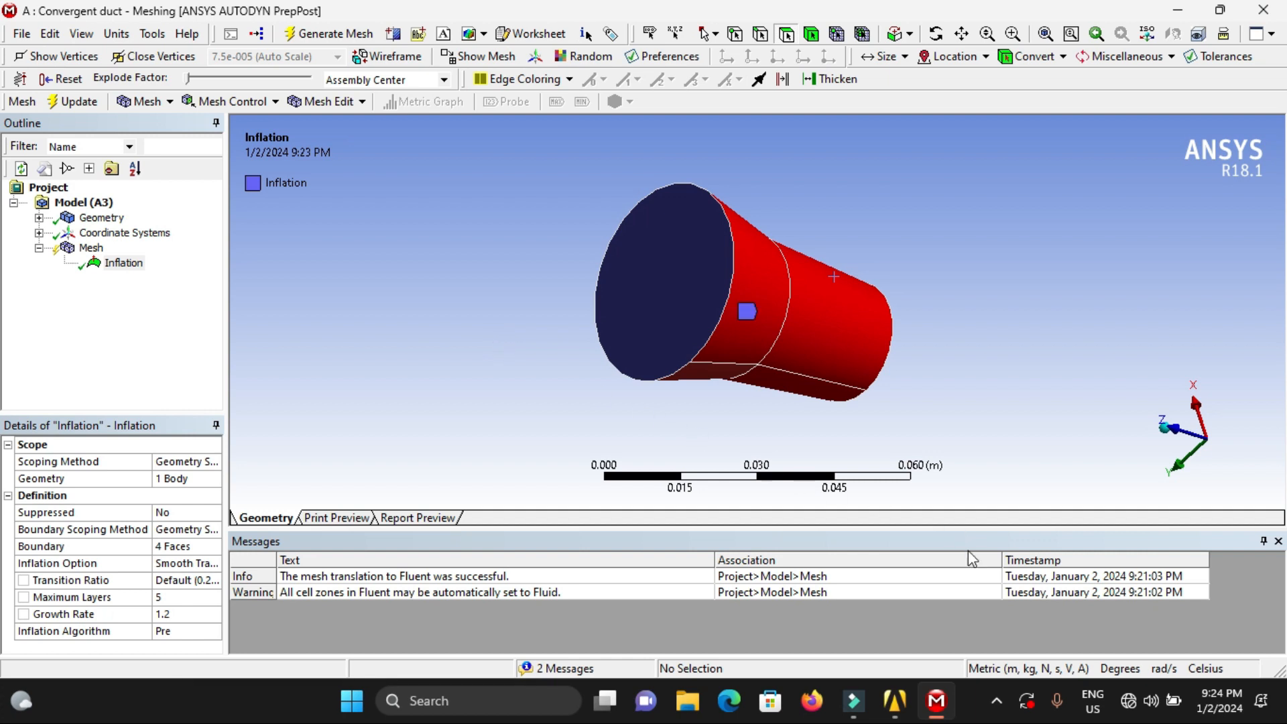
{"action": "left_click", "coordinate": [632, 281]}
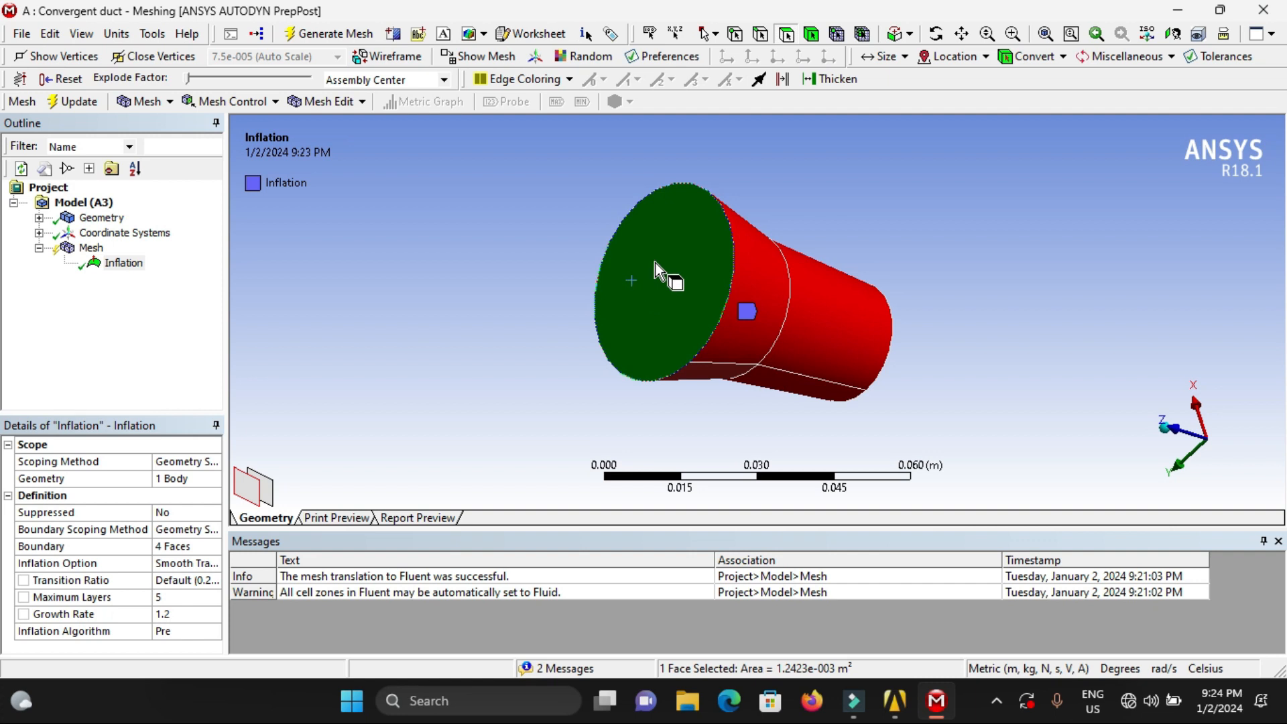
{"action": "left_click", "coordinate": [682, 267]}
{"action": "right_click", "coordinate": [673, 268]}
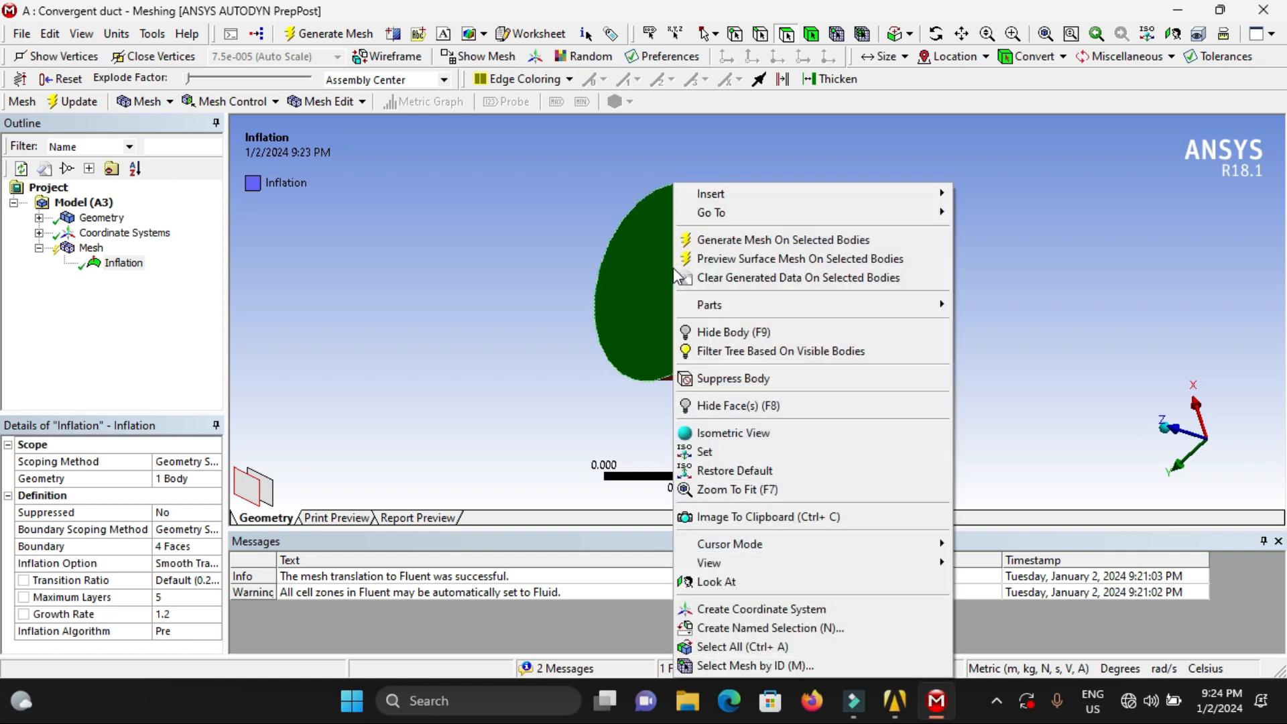
{"action": "left_click", "coordinate": [759, 629]}
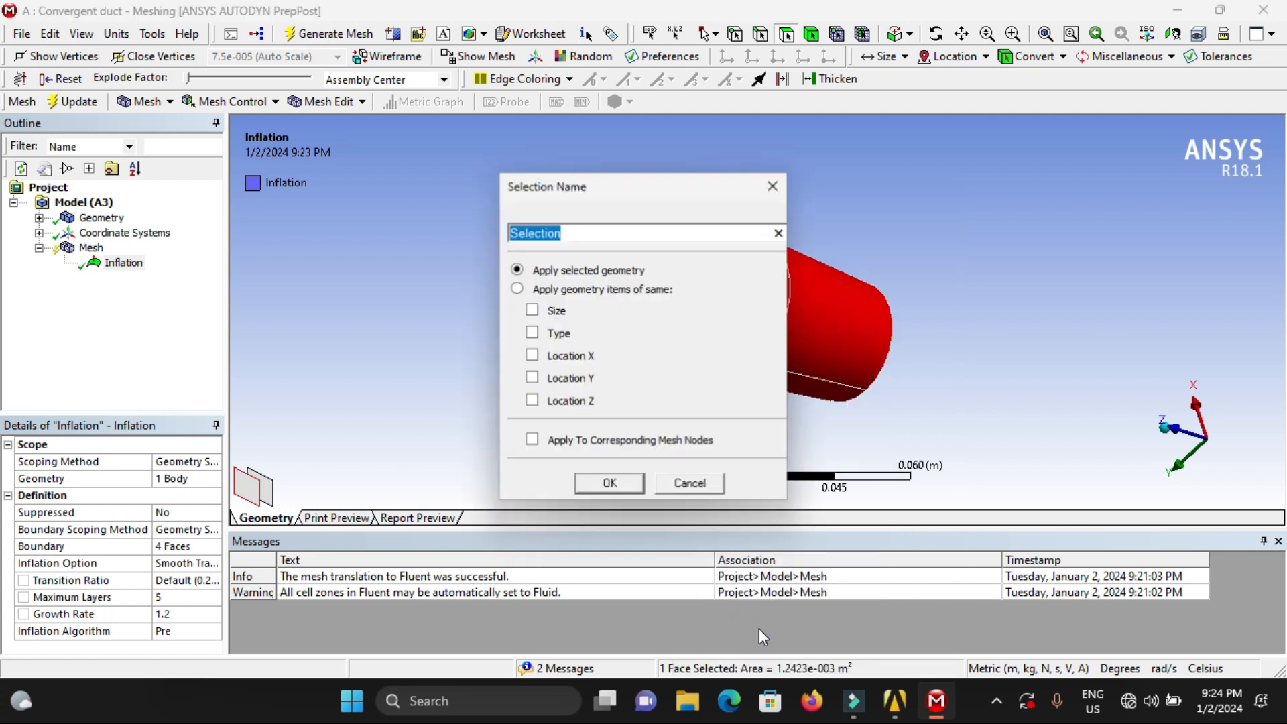
{"action": "left_click", "coordinate": [590, 237]}
{"action": "left_click_drag", "start_coordinate": [499, 251], "coordinate": [568, 248]}
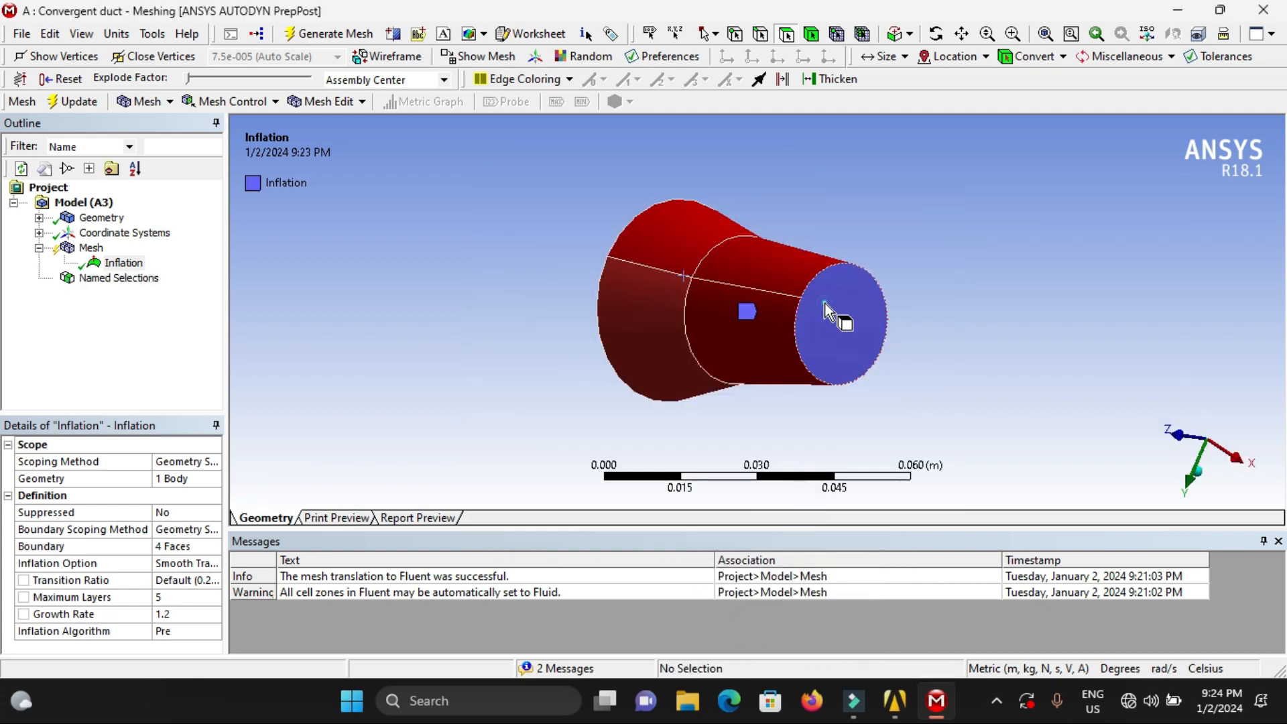
Step: Create a named selection called output from the duct's small circular end face
{"action": "left_click", "coordinate": [826, 309]}
{"action": "right_click", "coordinate": [827, 311]}
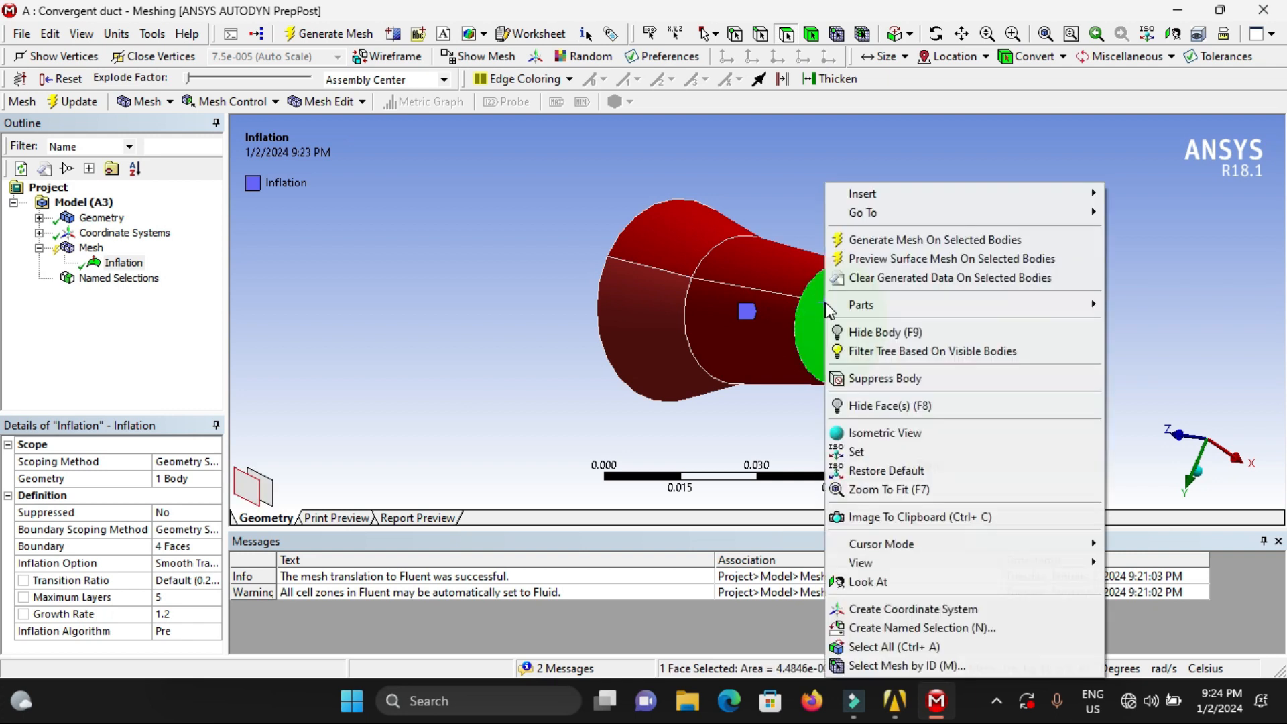
{"action": "left_click", "coordinate": [914, 628]}
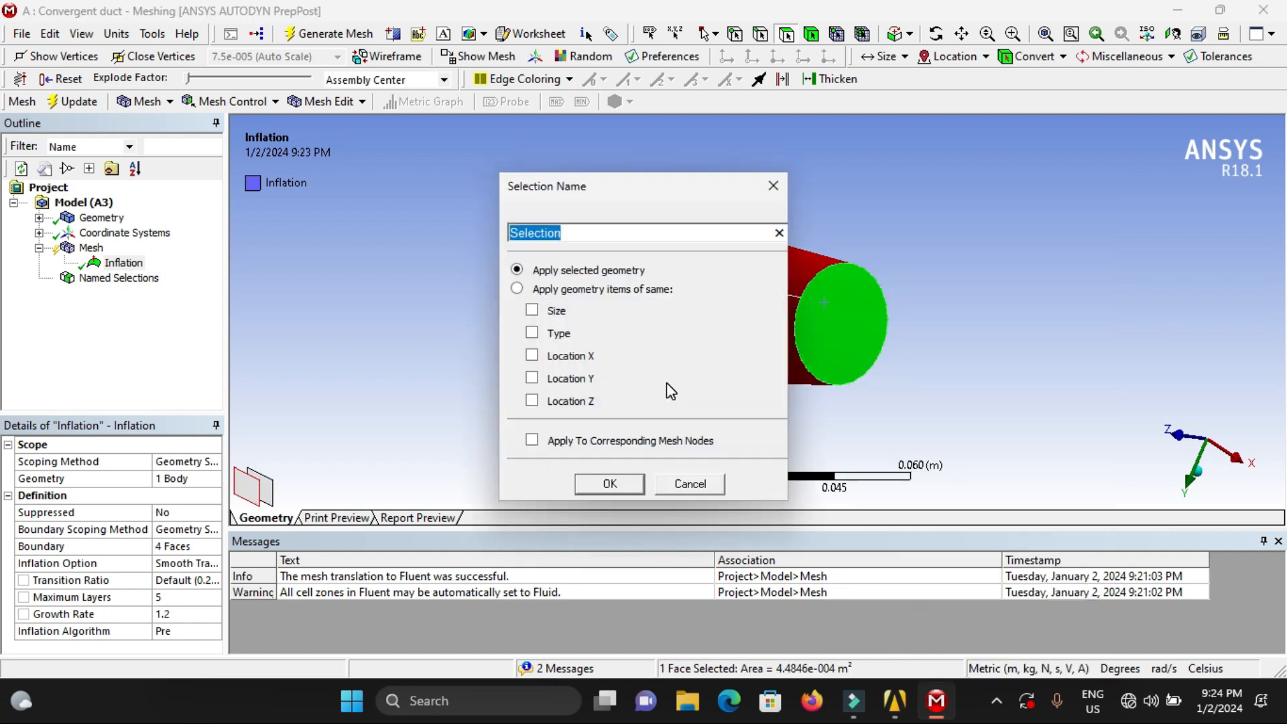
{"action": "type", "text": "output"}
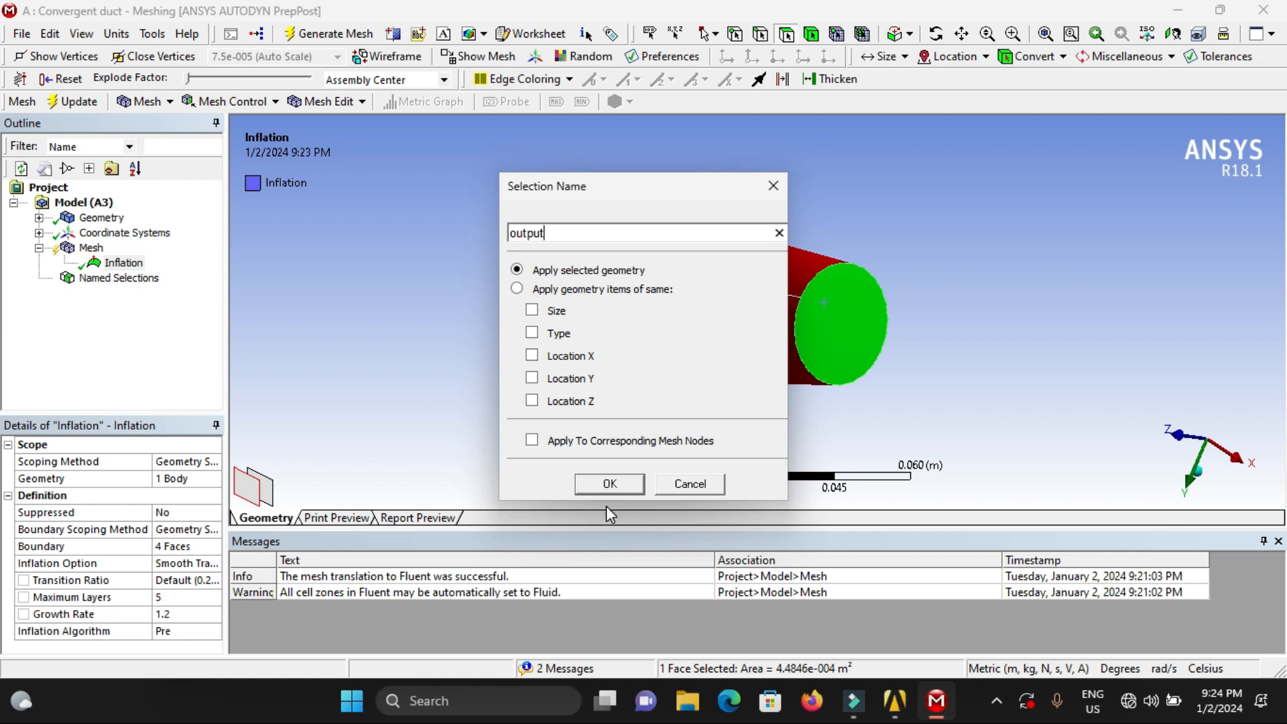
{"action": "left_click", "coordinate": [611, 483]}
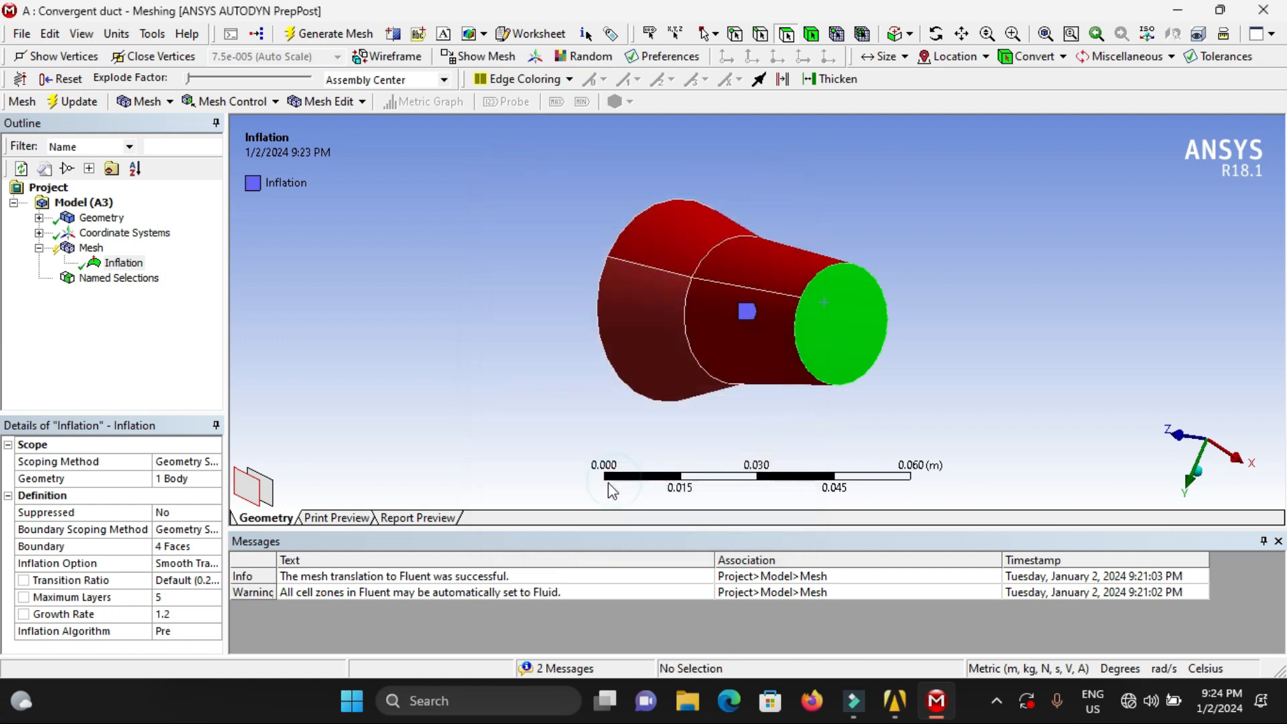
{"action": "left_click", "coordinate": [438, 345]}
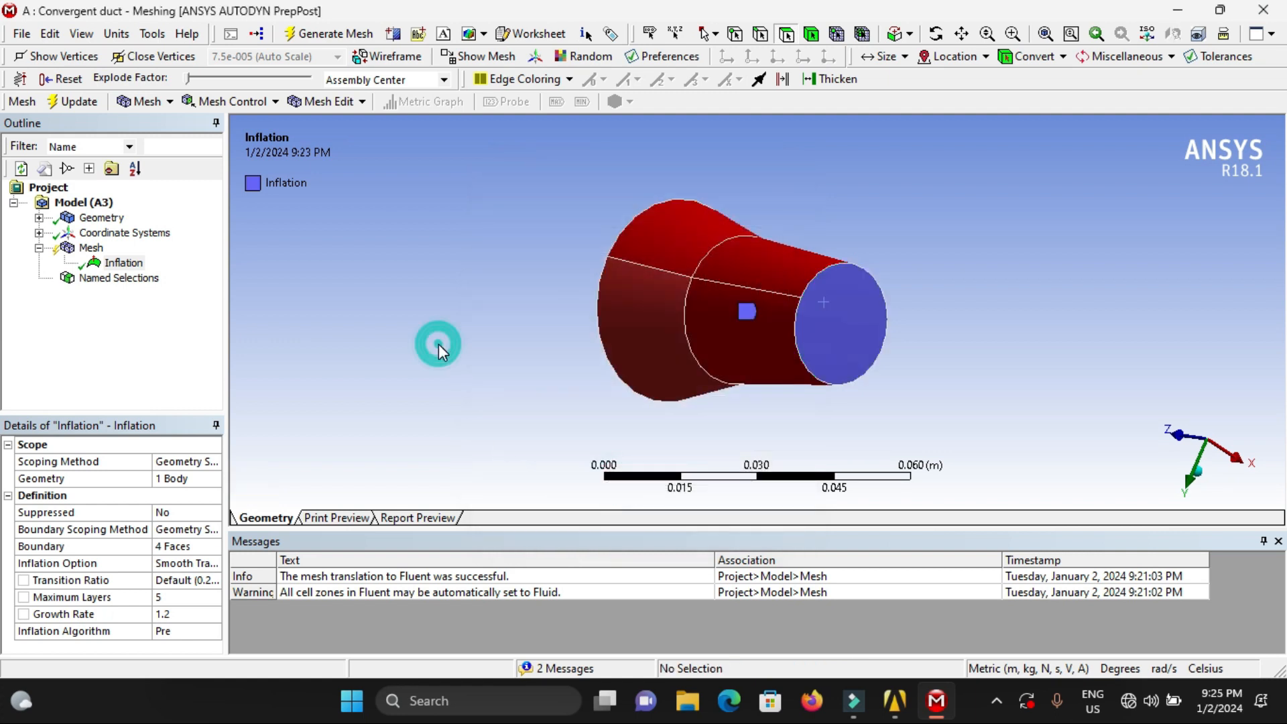
Step: Update the mesh with the inflation control and named selections, and close the meshing window
{"action": "left_click", "coordinate": [75, 102]}
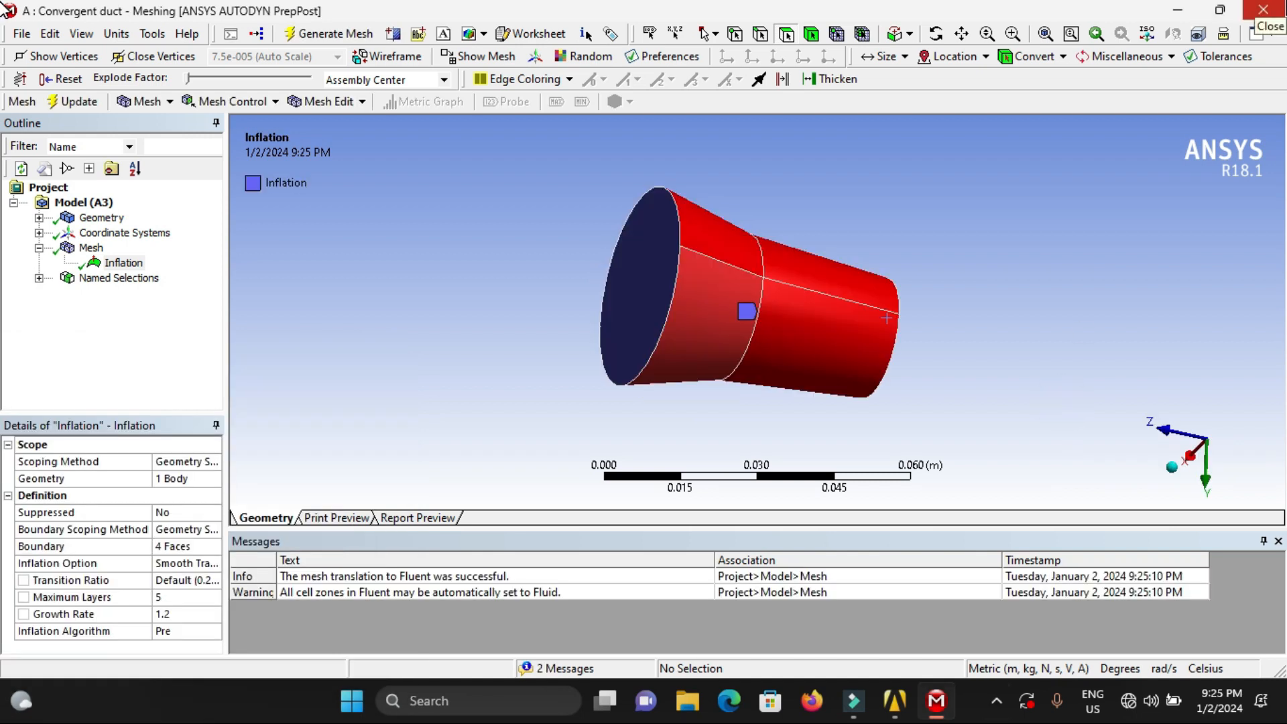
{"action": "left_click", "coordinate": [1264, 9]}
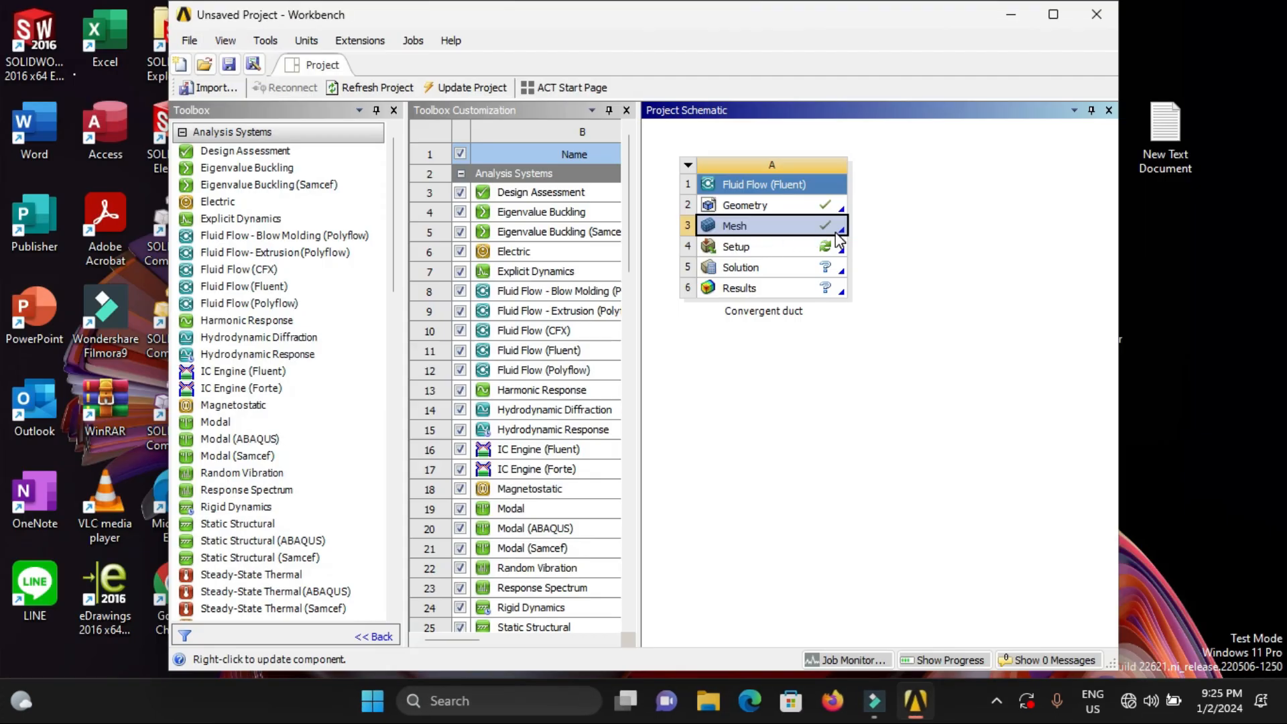
Step: Launch Fluent from the Setup cell of the Convergent duct system with Double Precision enabled and Serial processing
{"action": "double_click", "coordinate": [782, 248]}
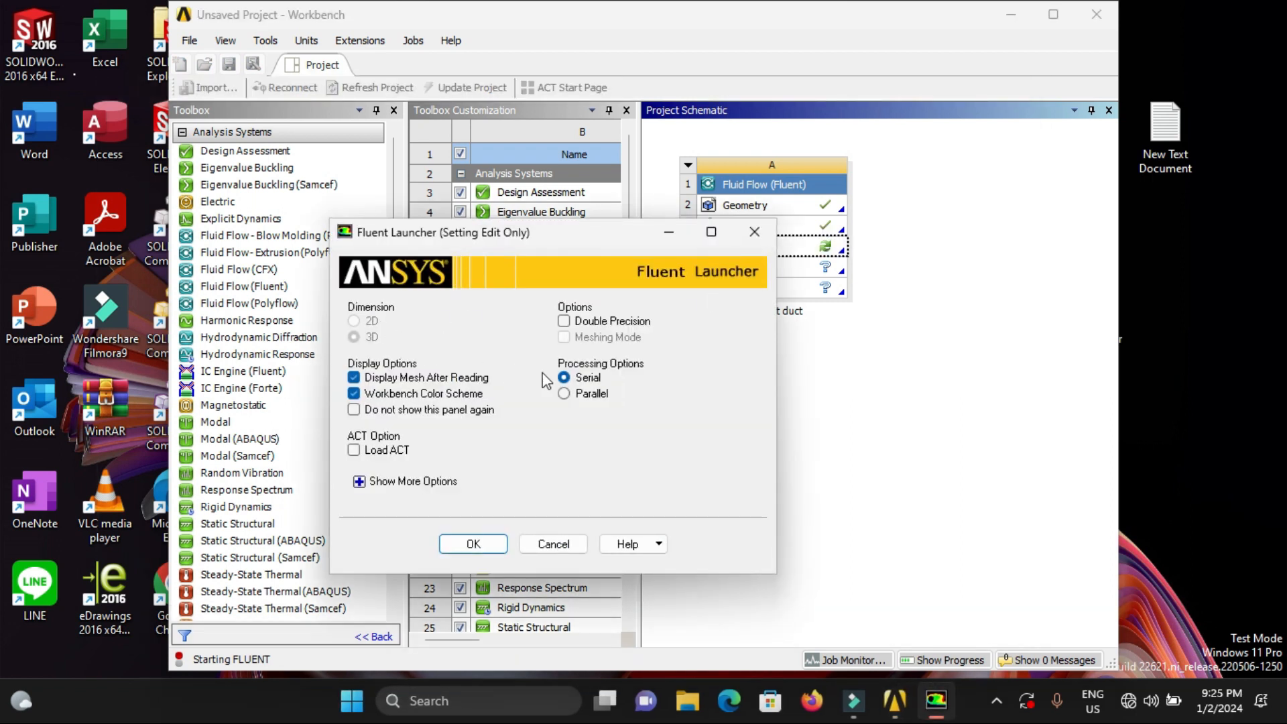
{"action": "left_click", "coordinate": [565, 322]}
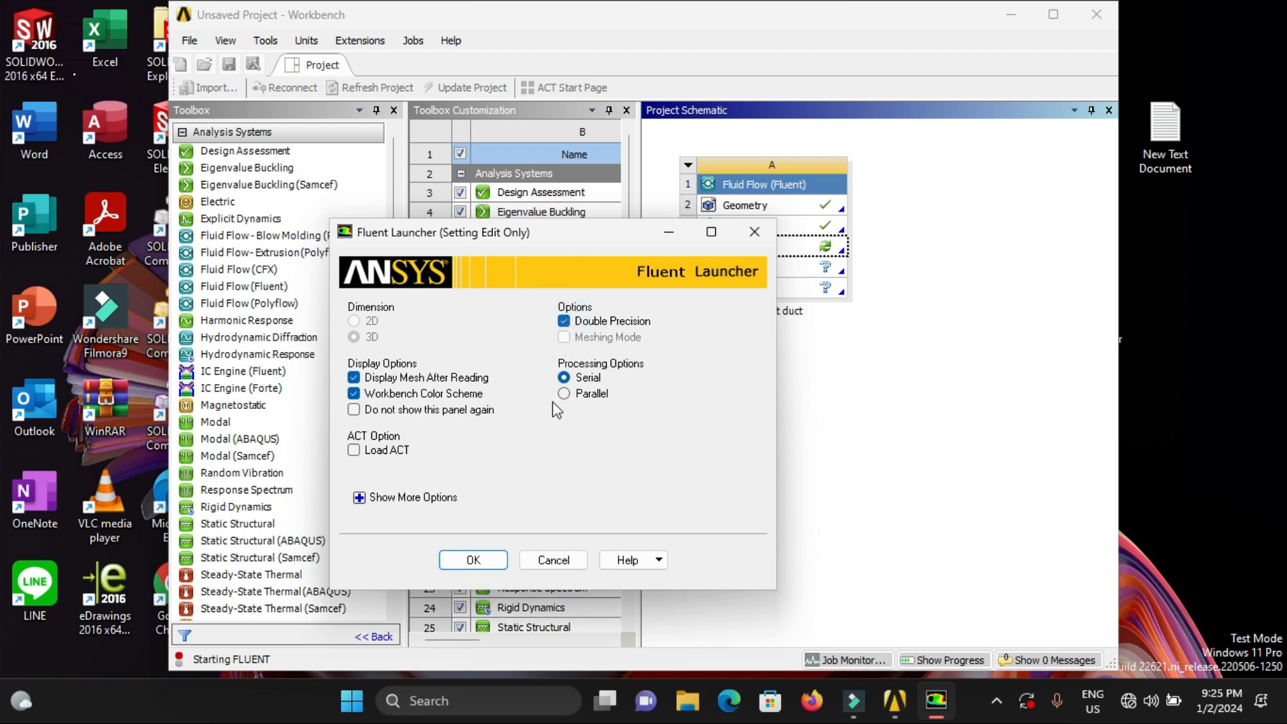
{"action": "left_click", "coordinate": [474, 558]}
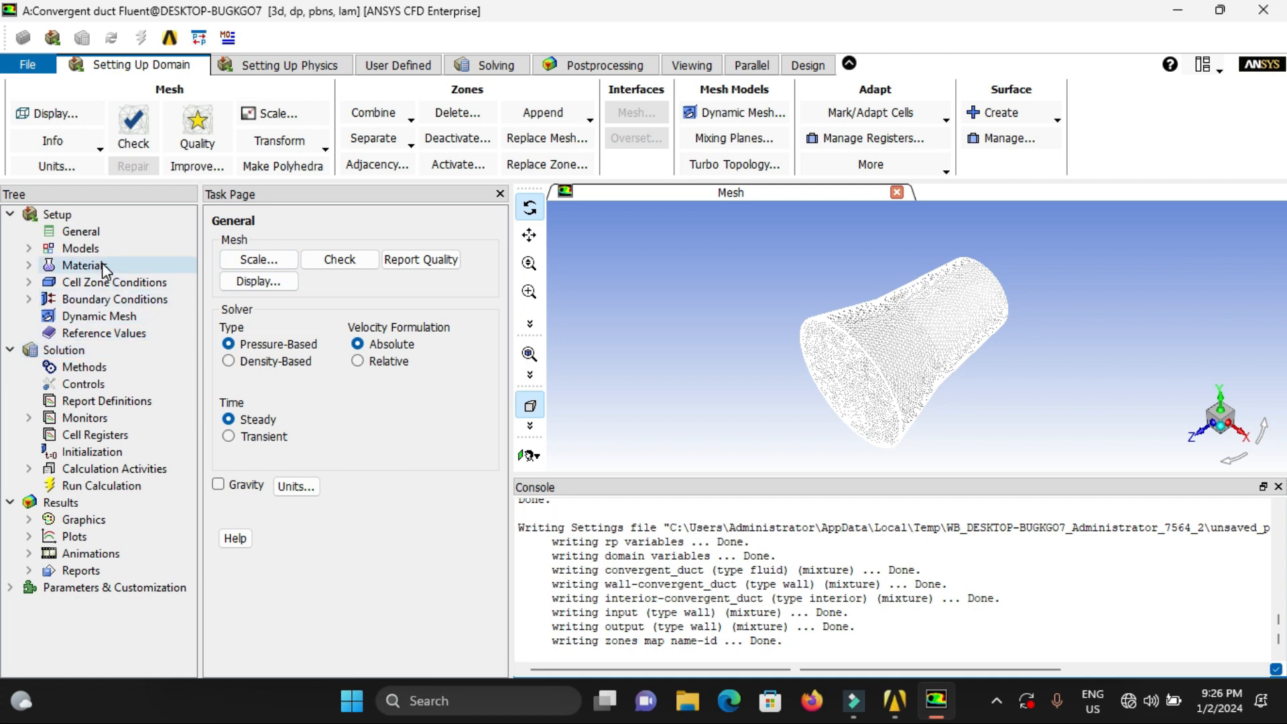
Step: Enable gravity in the general settings and set the Y gravitational acceleration to -9.81 m/s2
{"action": "left_click", "coordinate": [218, 485]}
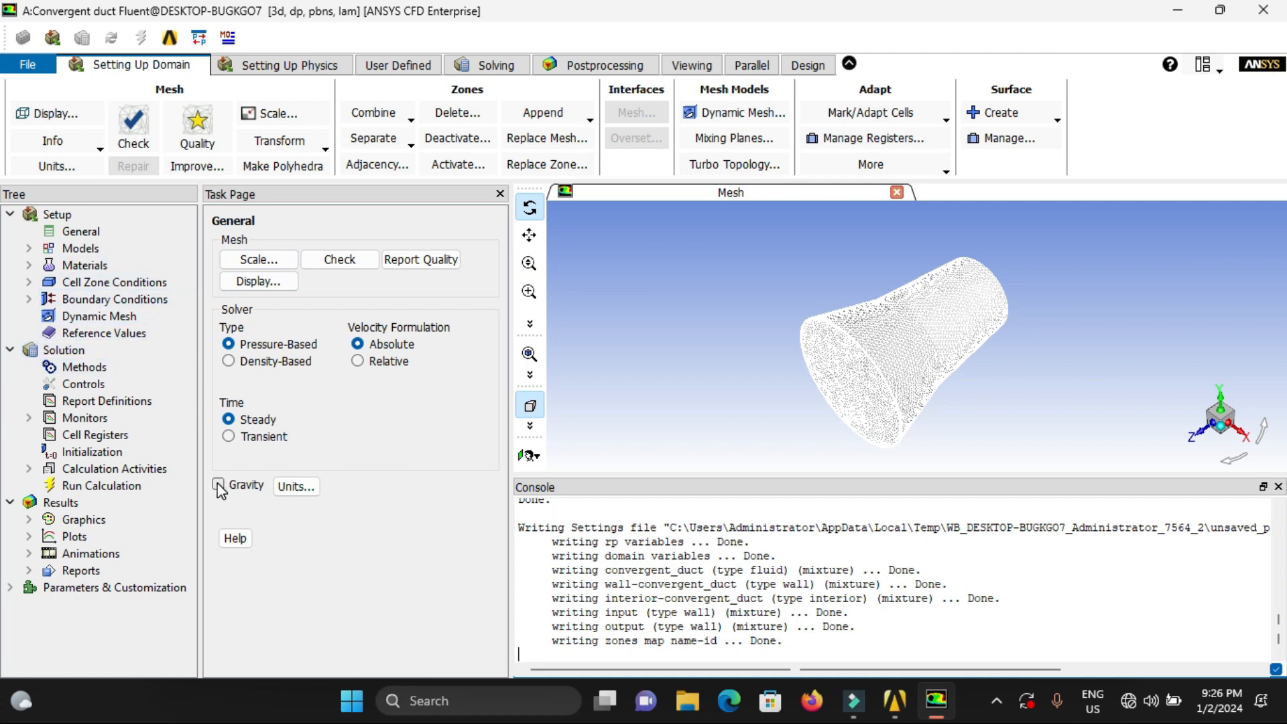
{"action": "left_click", "coordinate": [656, 362]}
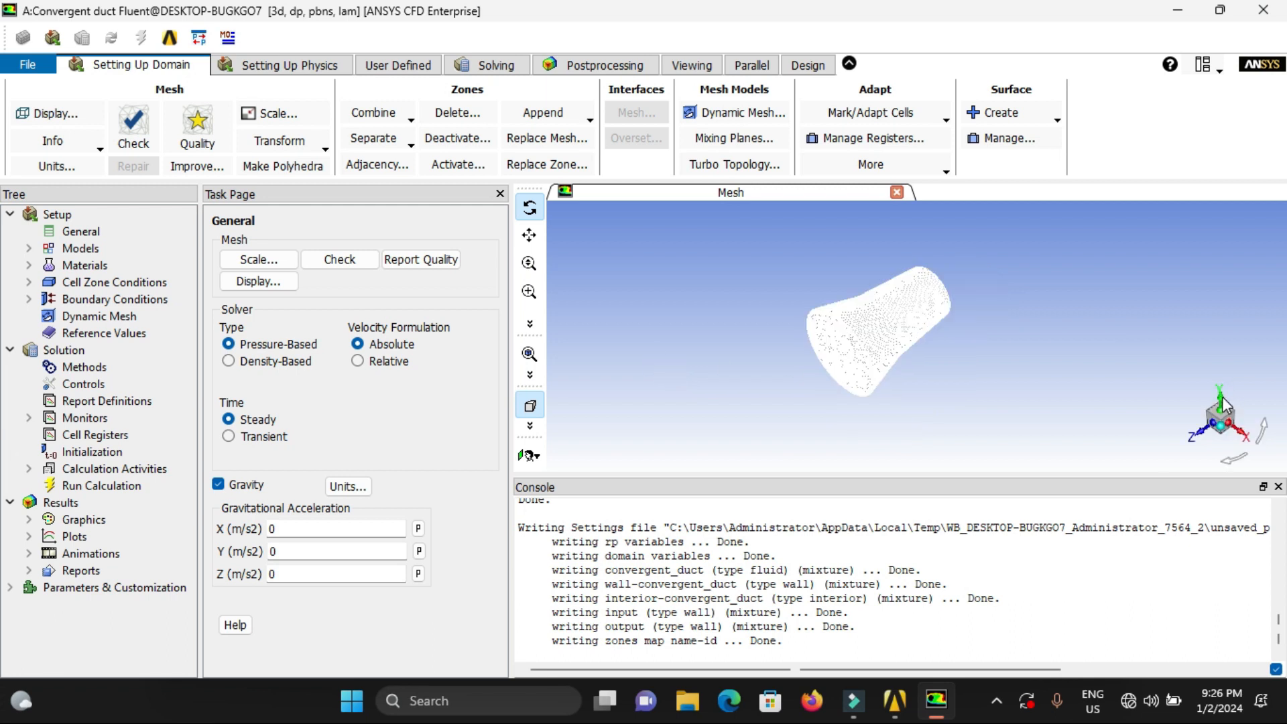
{"action": "double_click", "coordinate": [312, 554]}
{"action": "type", "text": "-"}
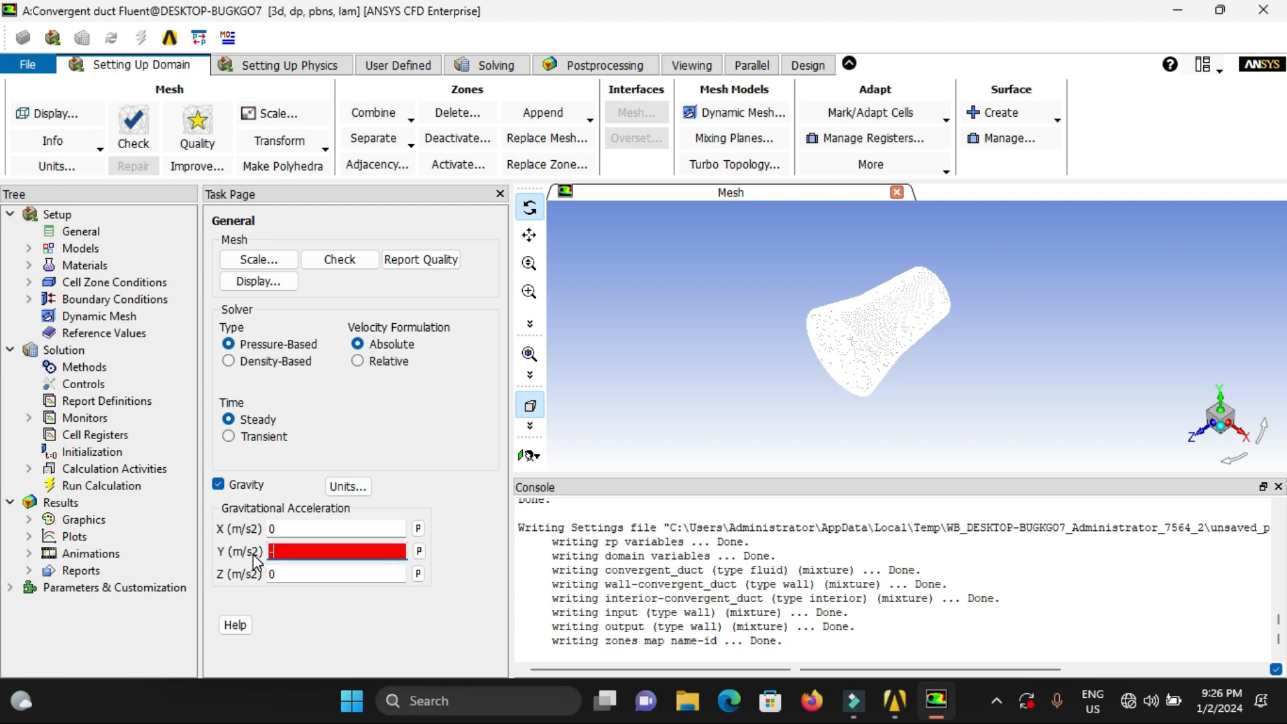
{"action": "type", "text": "9.81"}
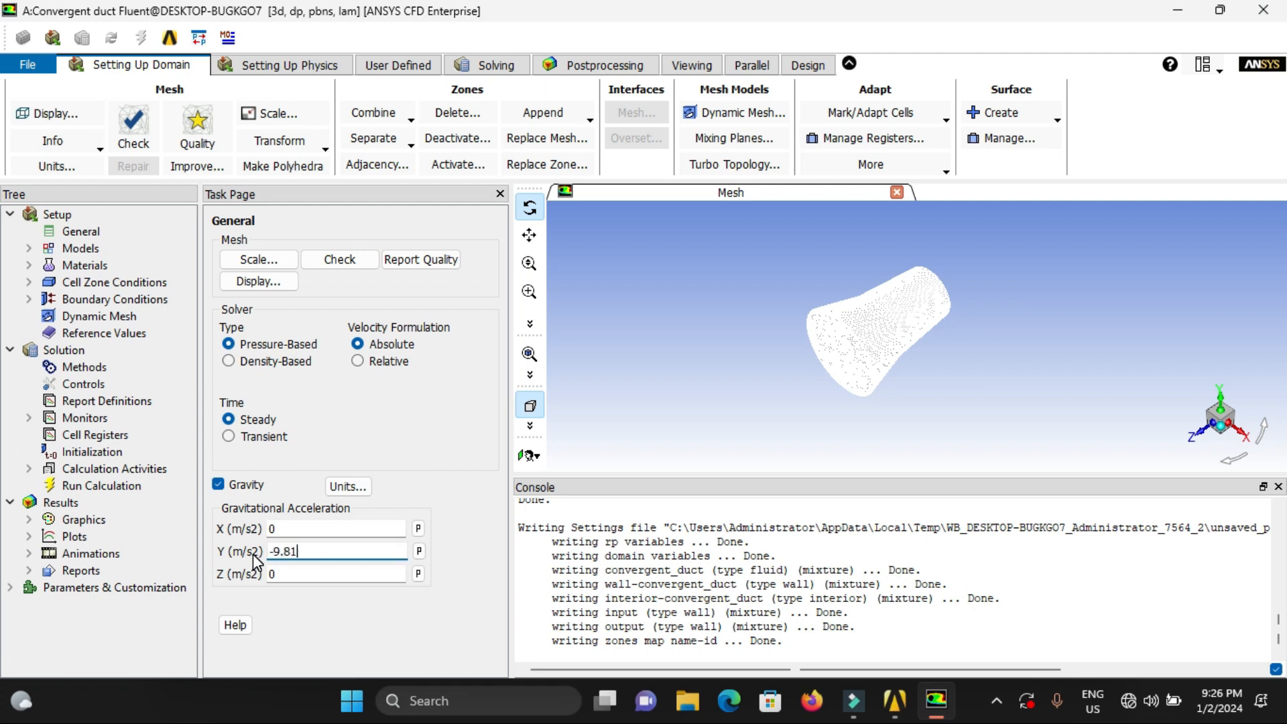
Step: Turn on the Energy Equation in the models and confirm Laminar as the viscous model
{"action": "left_click", "coordinate": [93, 252]}
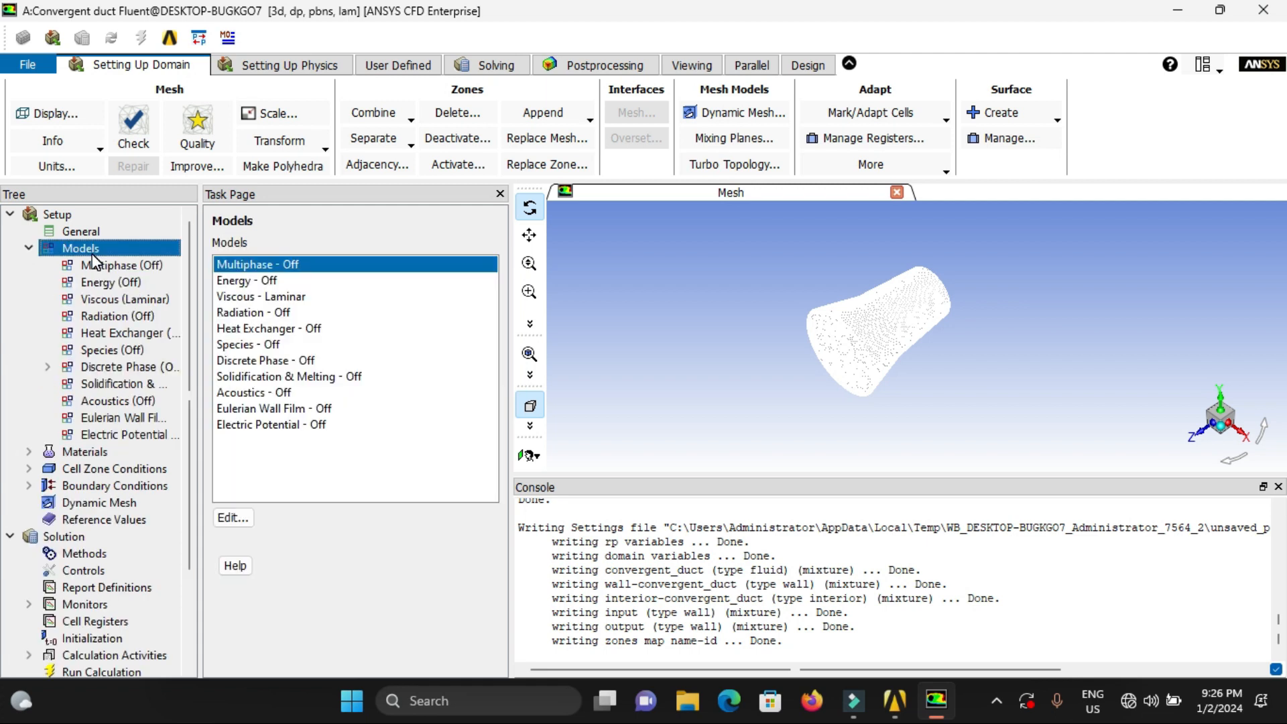
{"action": "double_click", "coordinate": [233, 282]}
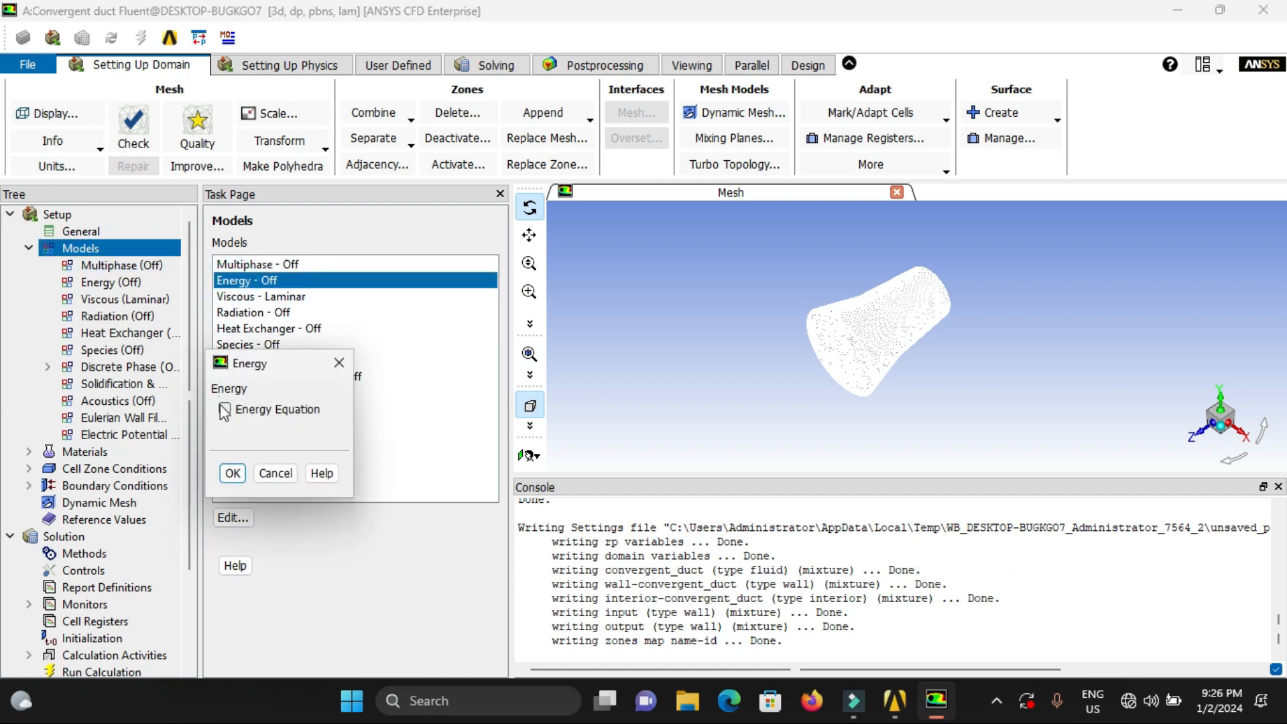
{"action": "left_click", "coordinate": [226, 409]}
{"action": "left_click", "coordinate": [232, 474]}
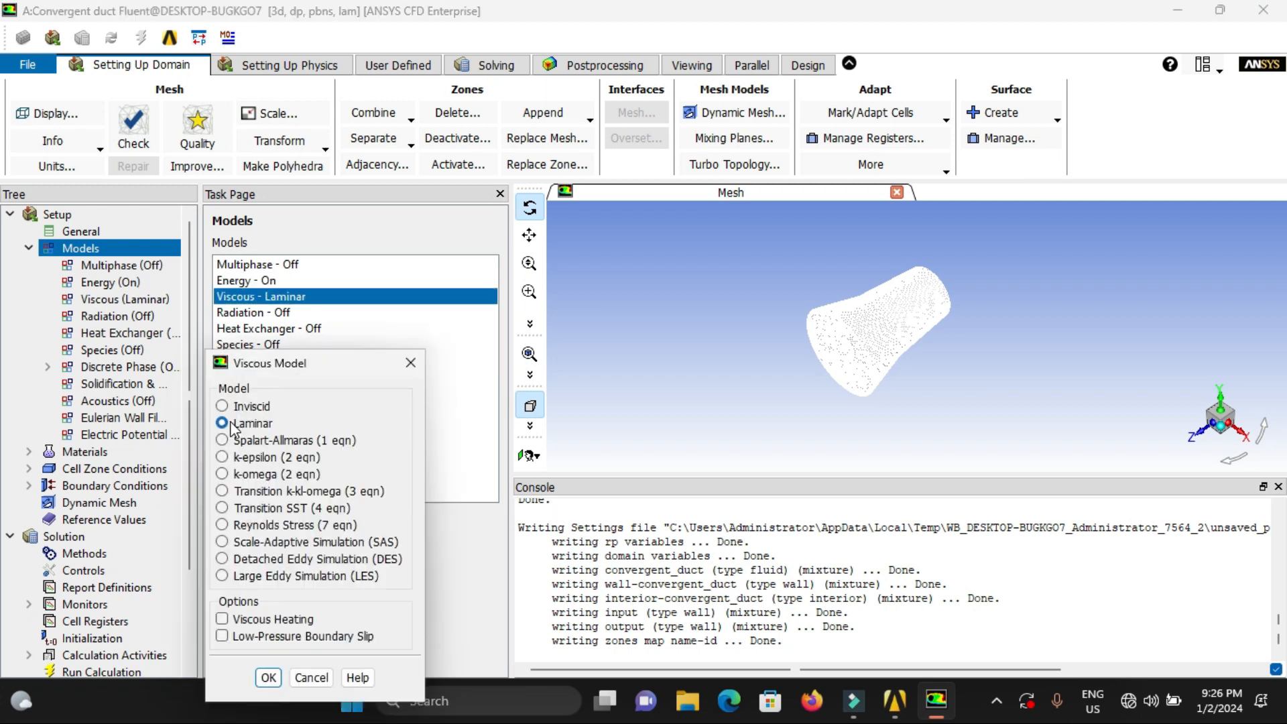
{"action": "left_click", "coordinate": [267, 677]}
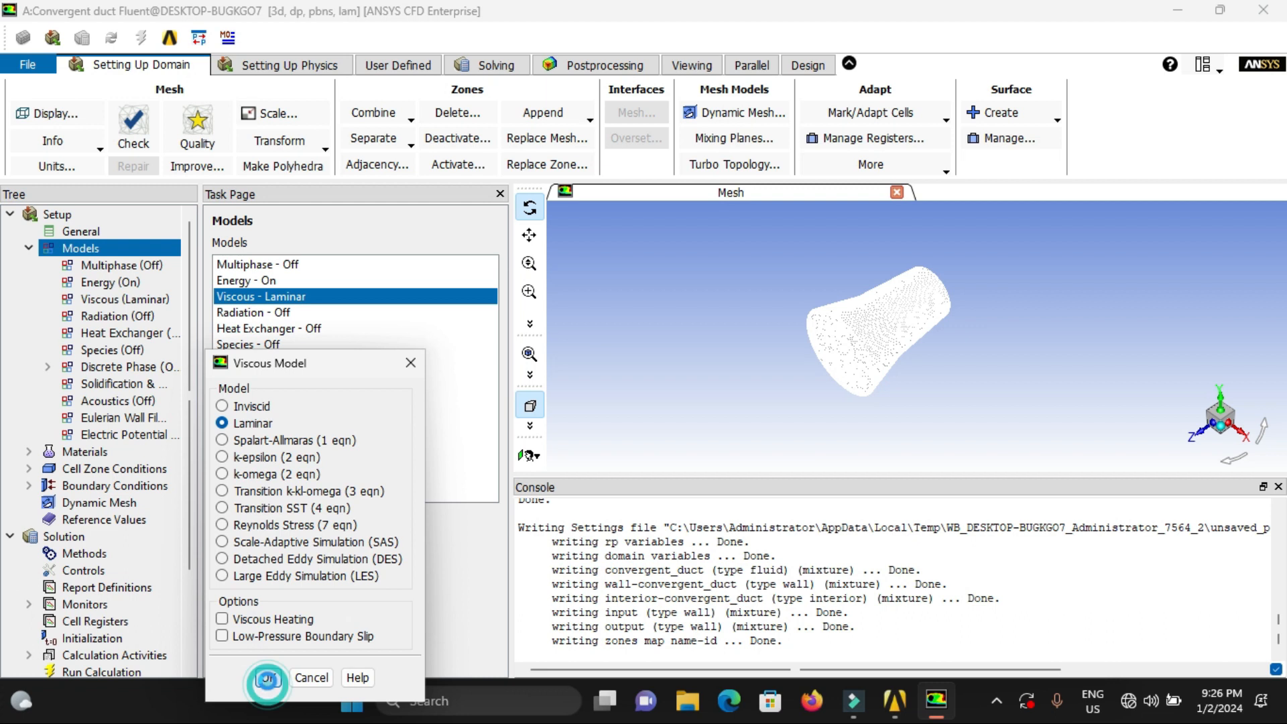
Step: Open the material editor for the fluid materials and check which Fluent fluid materials are available in the case
{"action": "left_click", "coordinate": [29, 248]}
{"action": "double_click", "coordinate": [98, 268]}
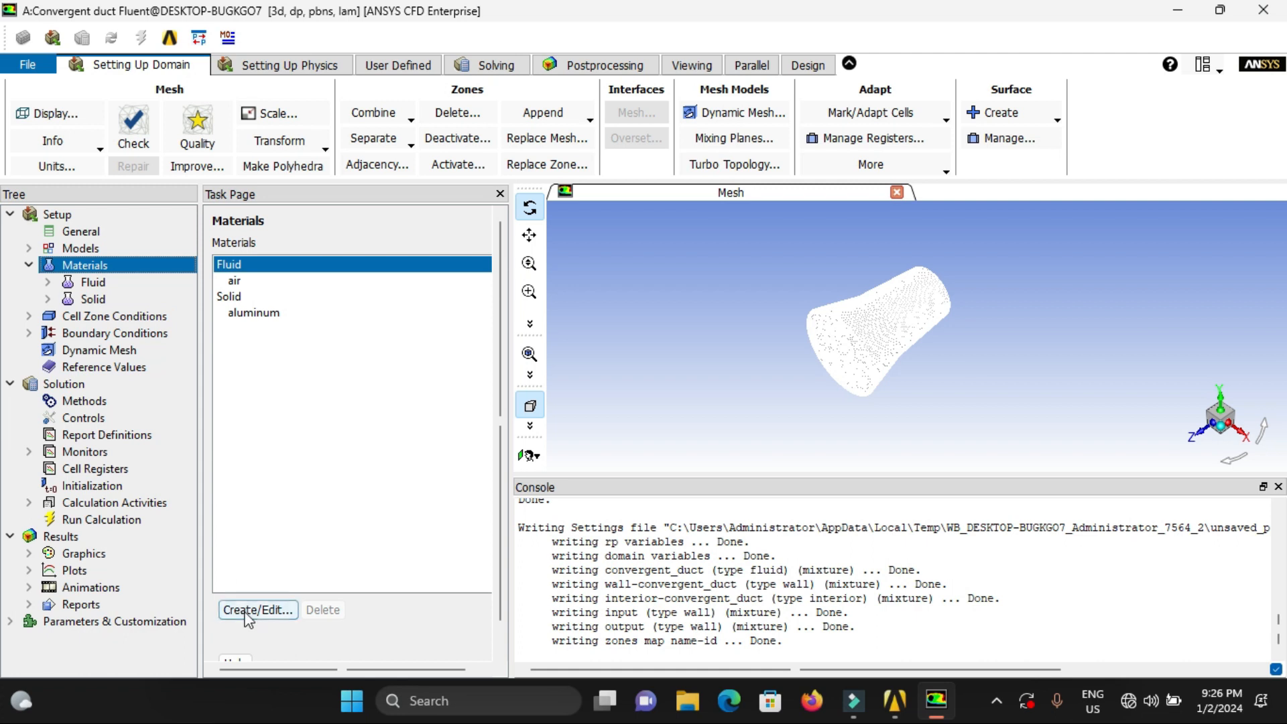
{"action": "left_click", "coordinate": [501, 460]}
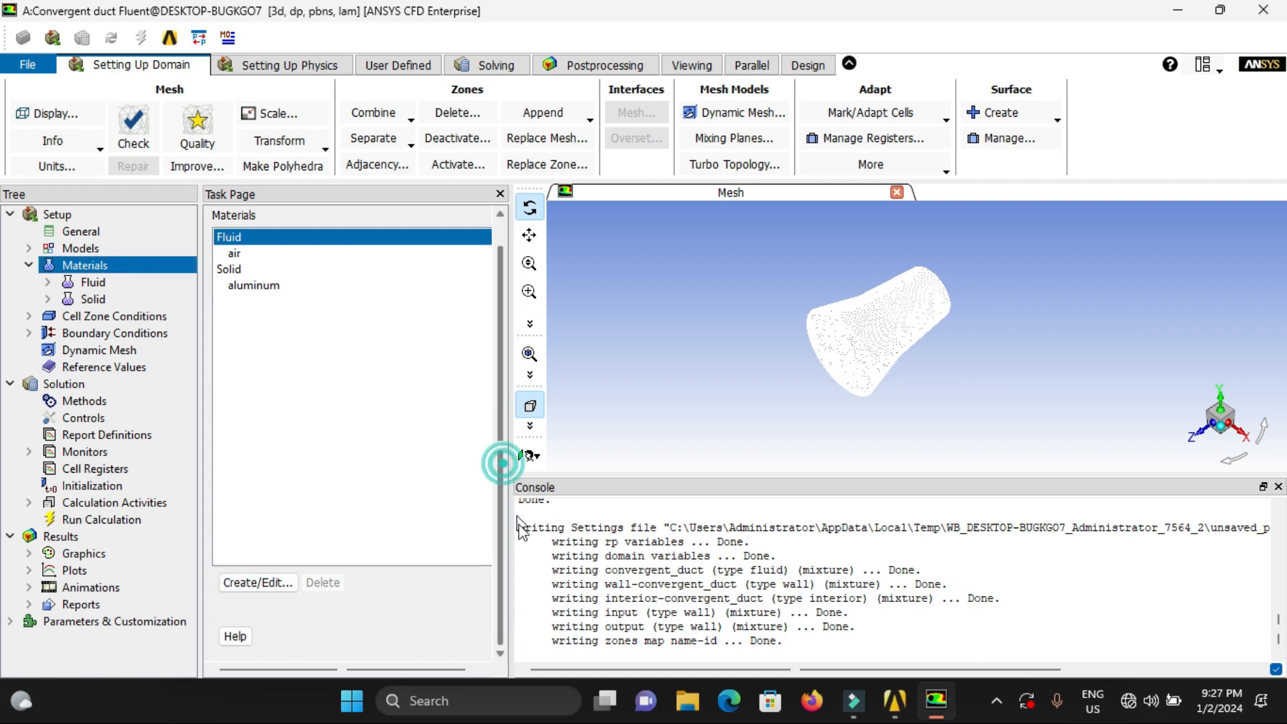
{"action": "left_click", "coordinate": [258, 583]}
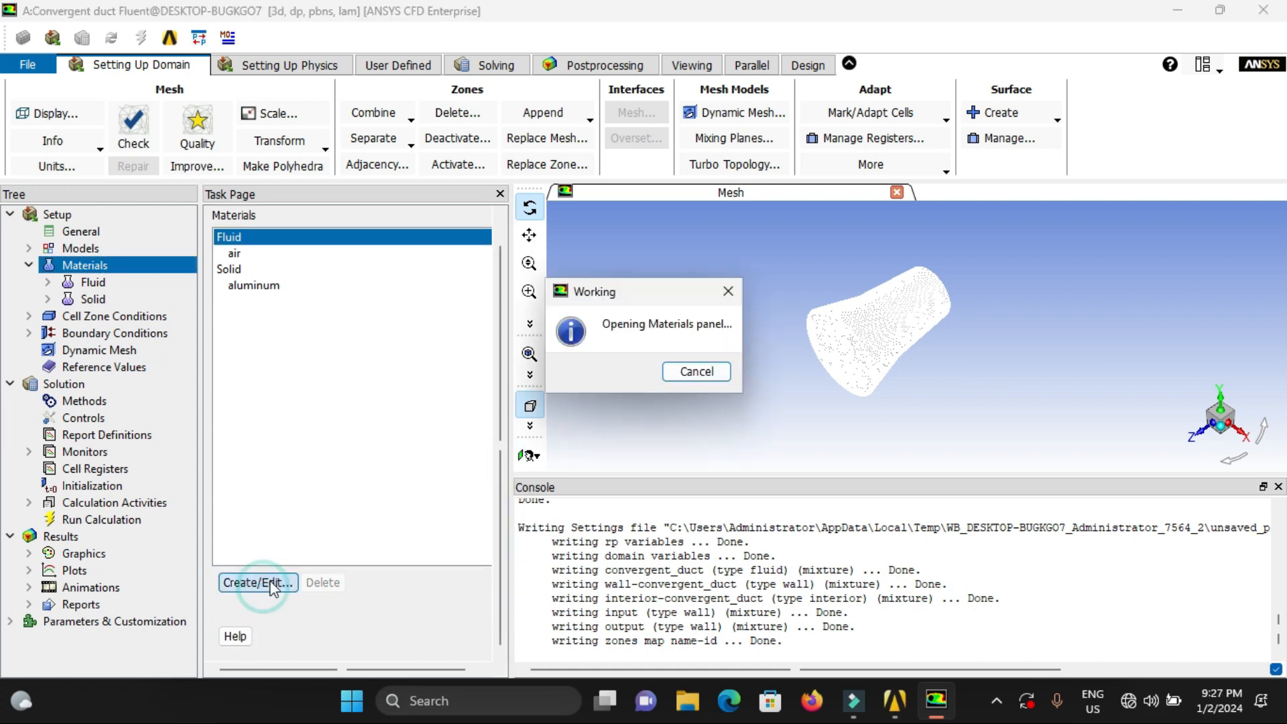
{"action": "left_click_drag", "start_coordinate": [532, 366], "coordinate": [437, 161]}
{"action": "left_click", "coordinate": [583, 248]}
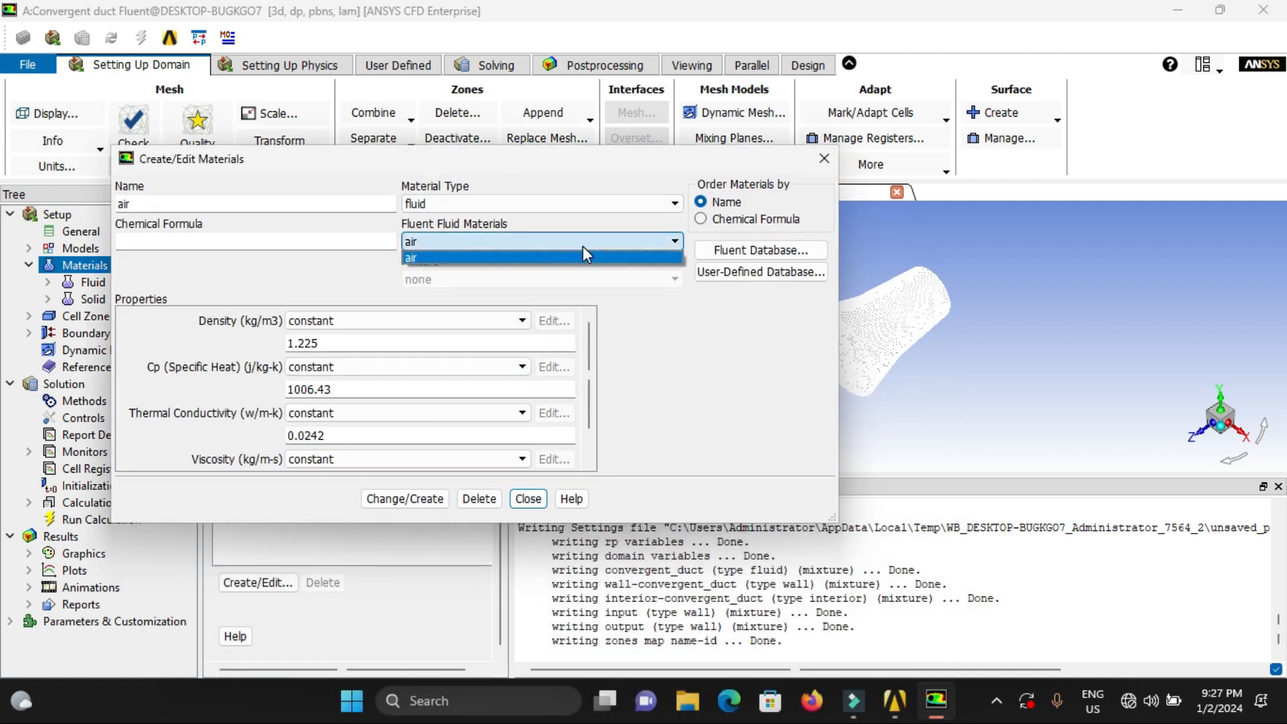
{"action": "left_click", "coordinate": [582, 257]}
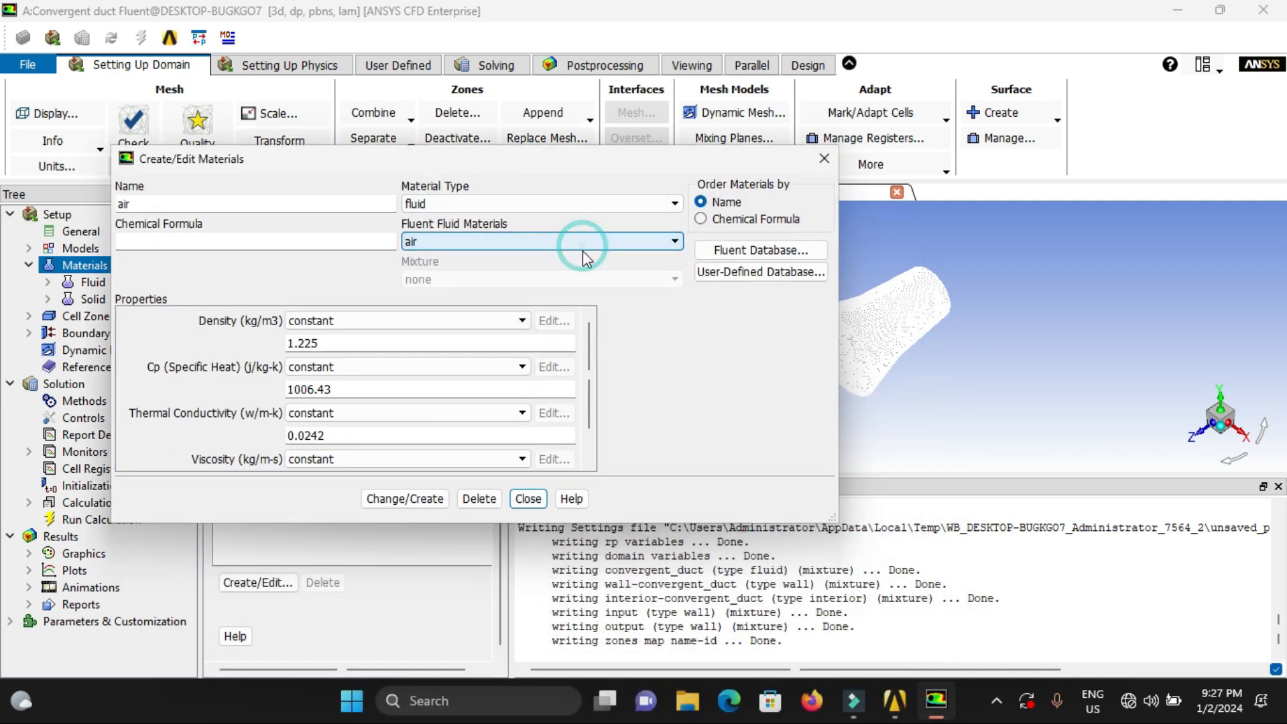
Step: Copy water-liquid (h2o<l>) from the Fluent database into the case's fluid materials, apply it and close the material editor
{"action": "left_click", "coordinate": [756, 253]}
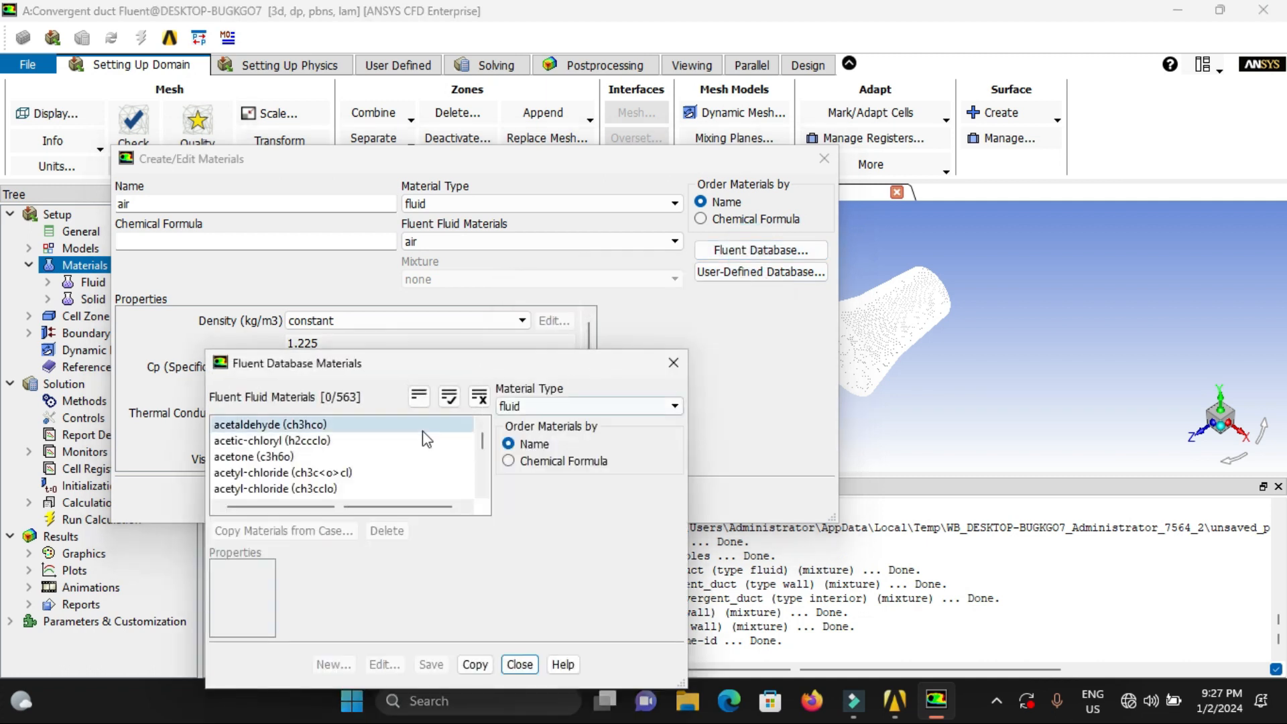
{"action": "left_click_drag", "start_coordinate": [390, 372], "coordinate": [404, 159]}
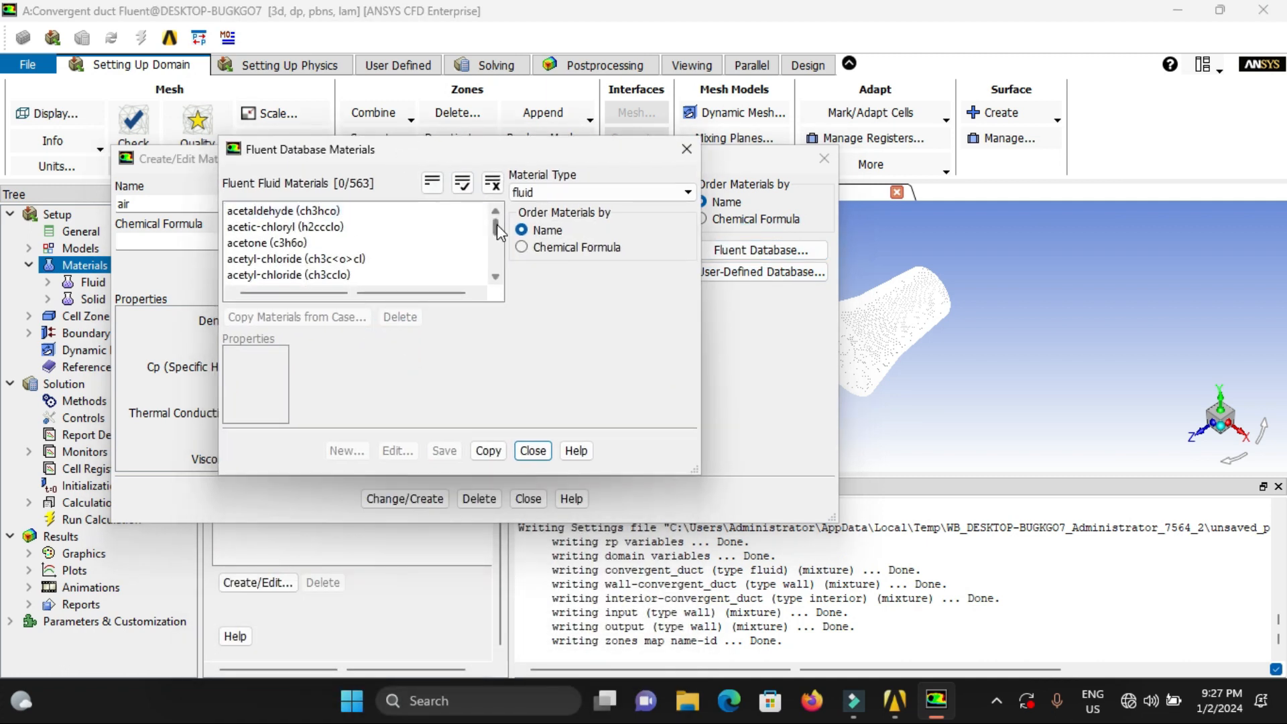
{"action": "left_click_drag", "start_coordinate": [497, 231], "coordinate": [495, 259]}
{"action": "left_click", "coordinate": [335, 247]}
{"action": "left_click", "coordinate": [335, 247]}
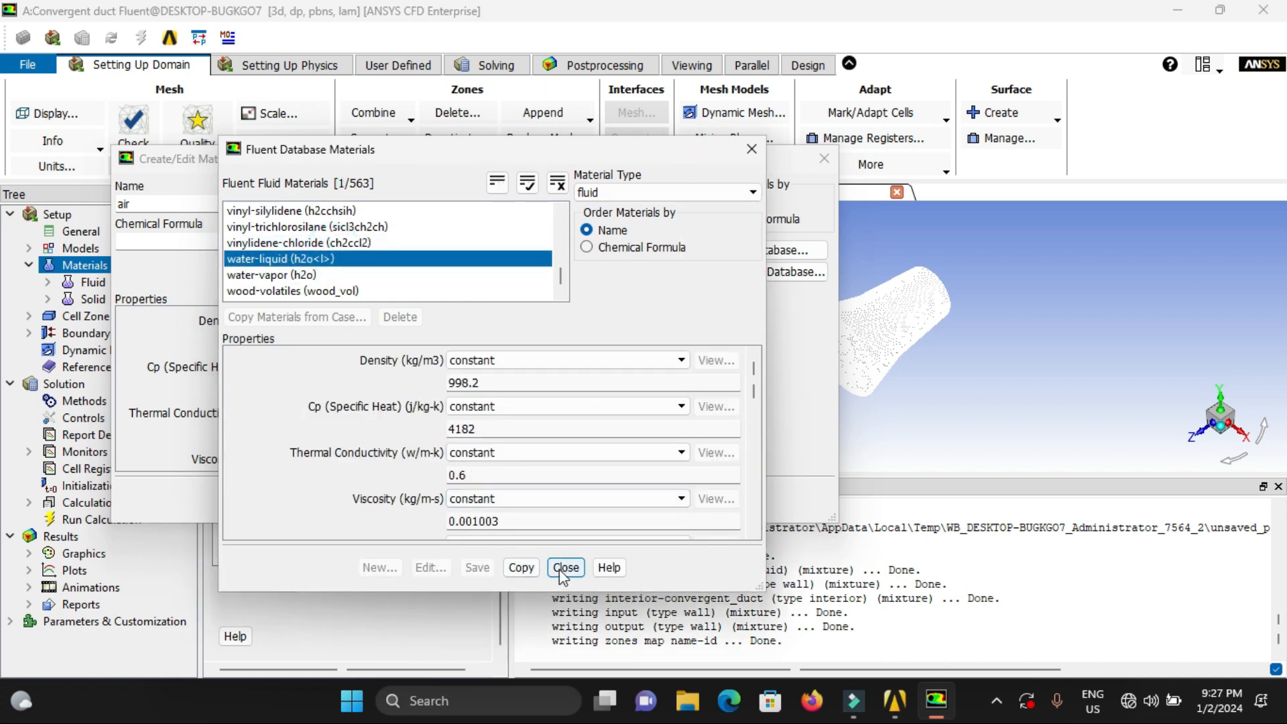
{"action": "left_click", "coordinate": [524, 568]}
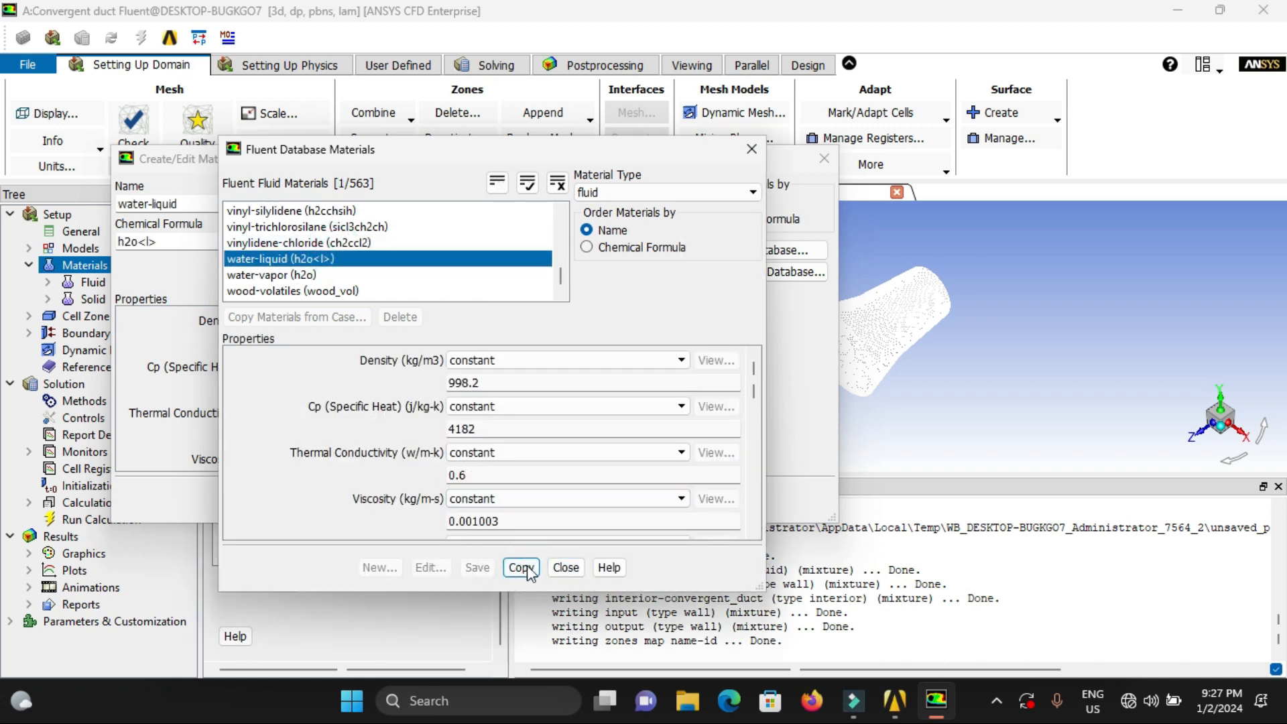
{"action": "left_click", "coordinate": [566, 568]}
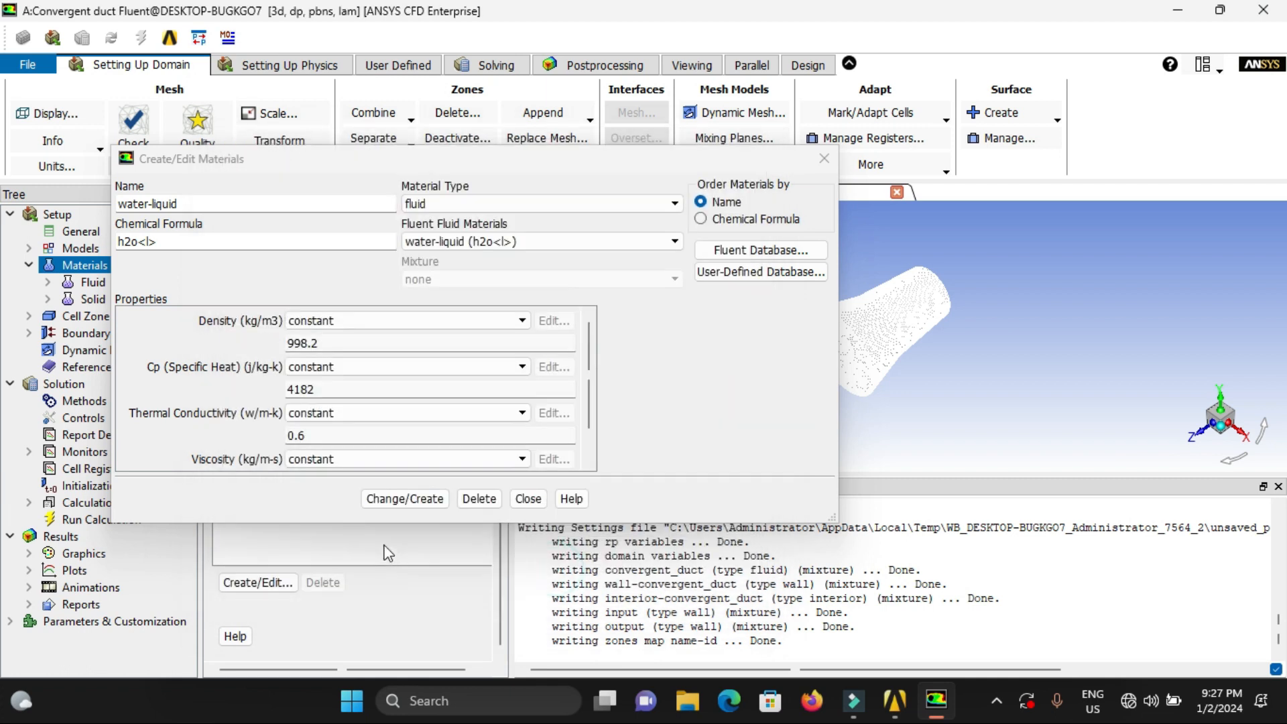
{"action": "left_click", "coordinate": [415, 501]}
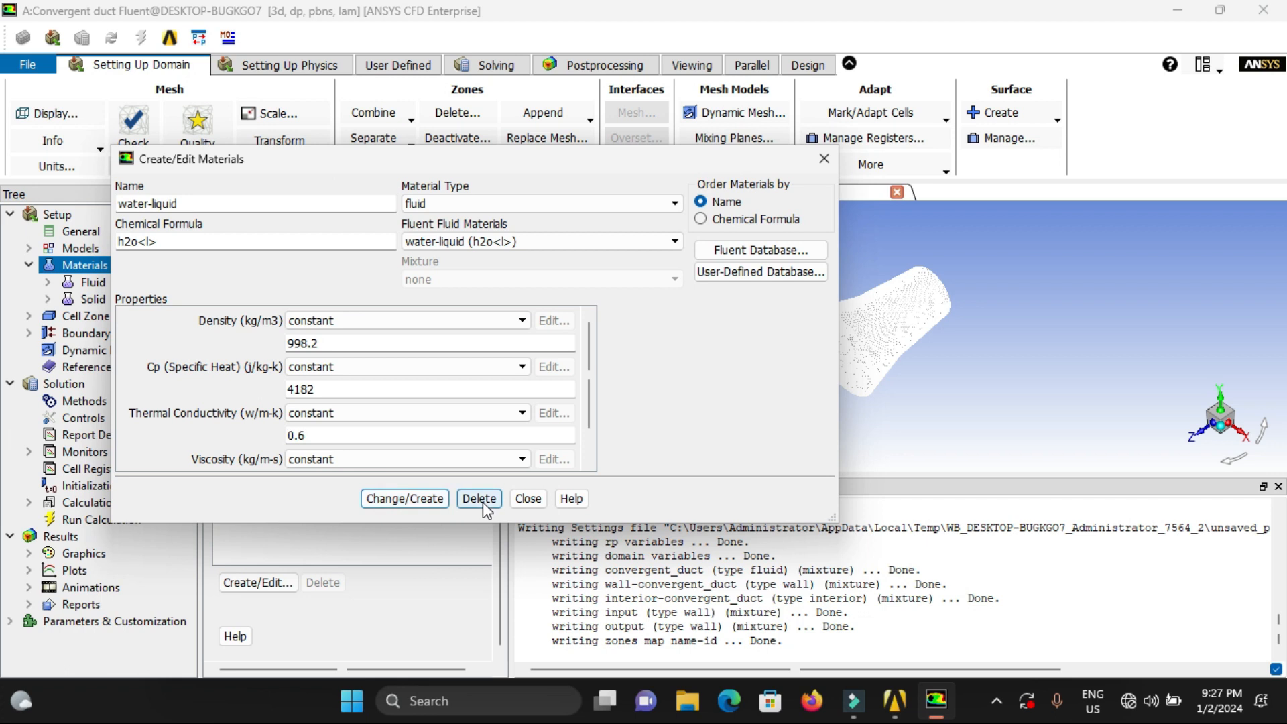
{"action": "left_click", "coordinate": [528, 498]}
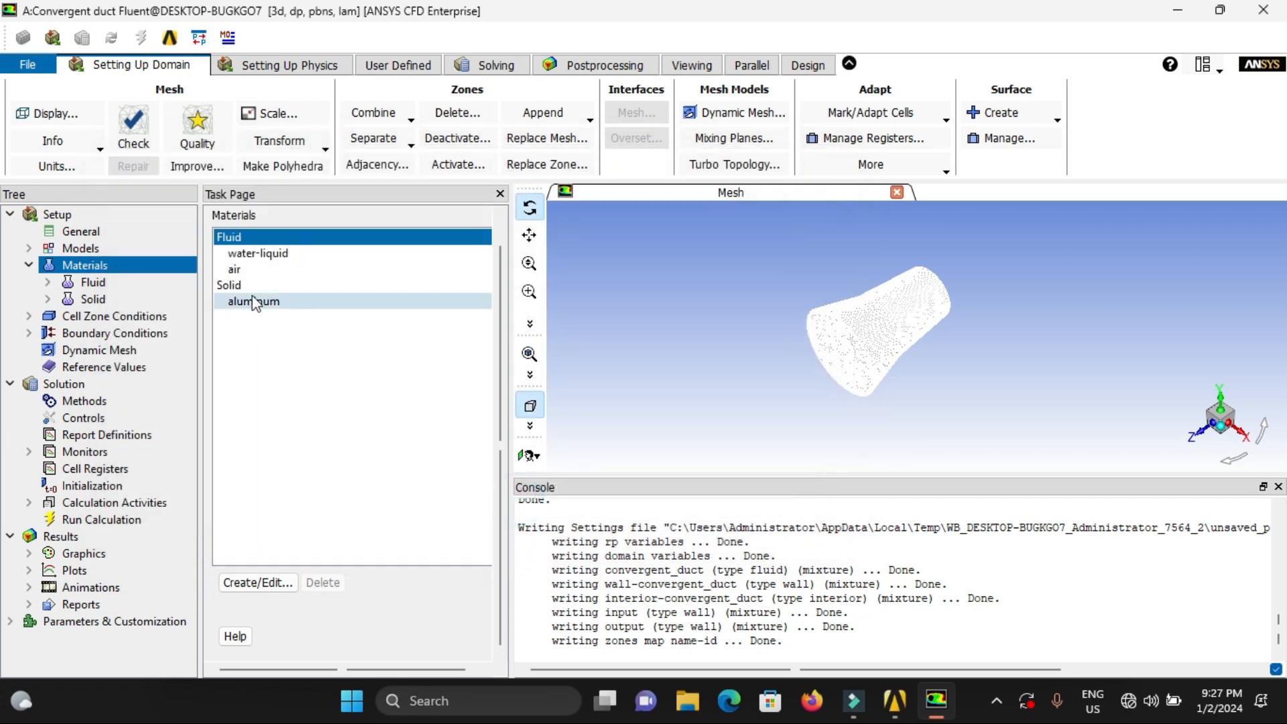
Step: Select water-liquid in the materials list and view the cell zone conditions for convergent_duct
{"action": "left_click", "coordinate": [271, 253]}
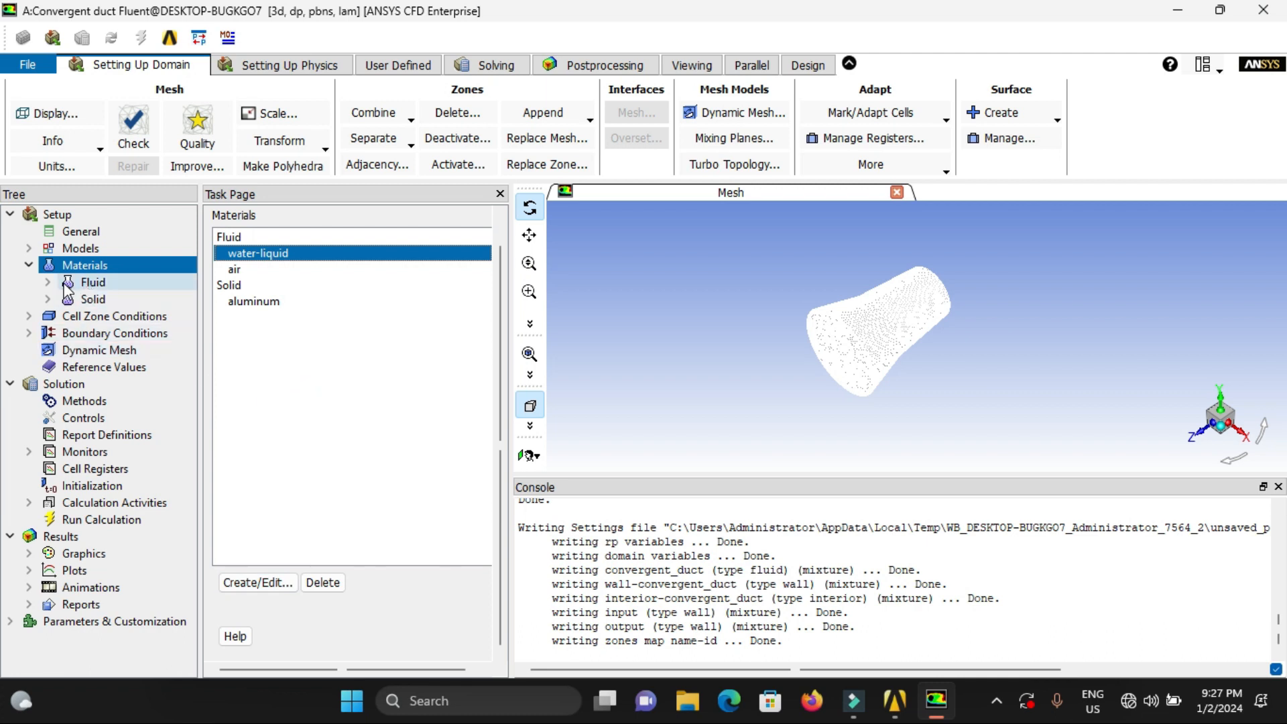
{"action": "left_click", "coordinate": [79, 316]}
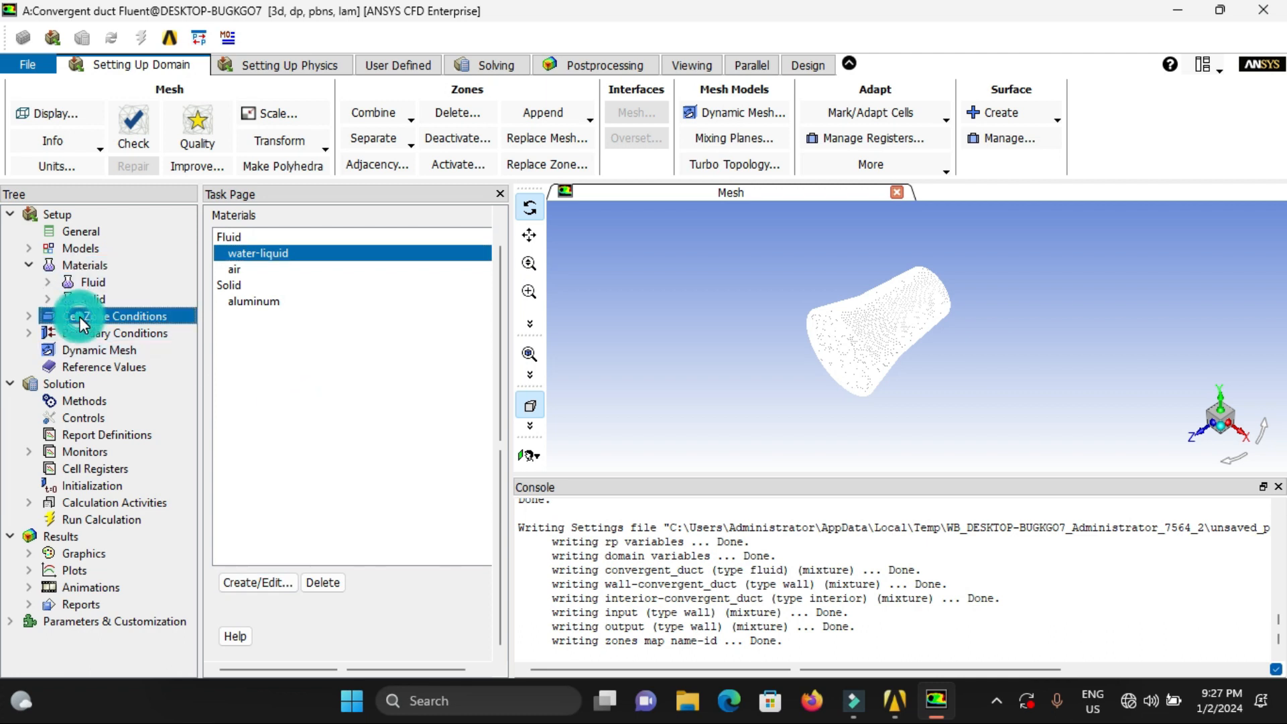
{"action": "double_click", "coordinate": [80, 319]}
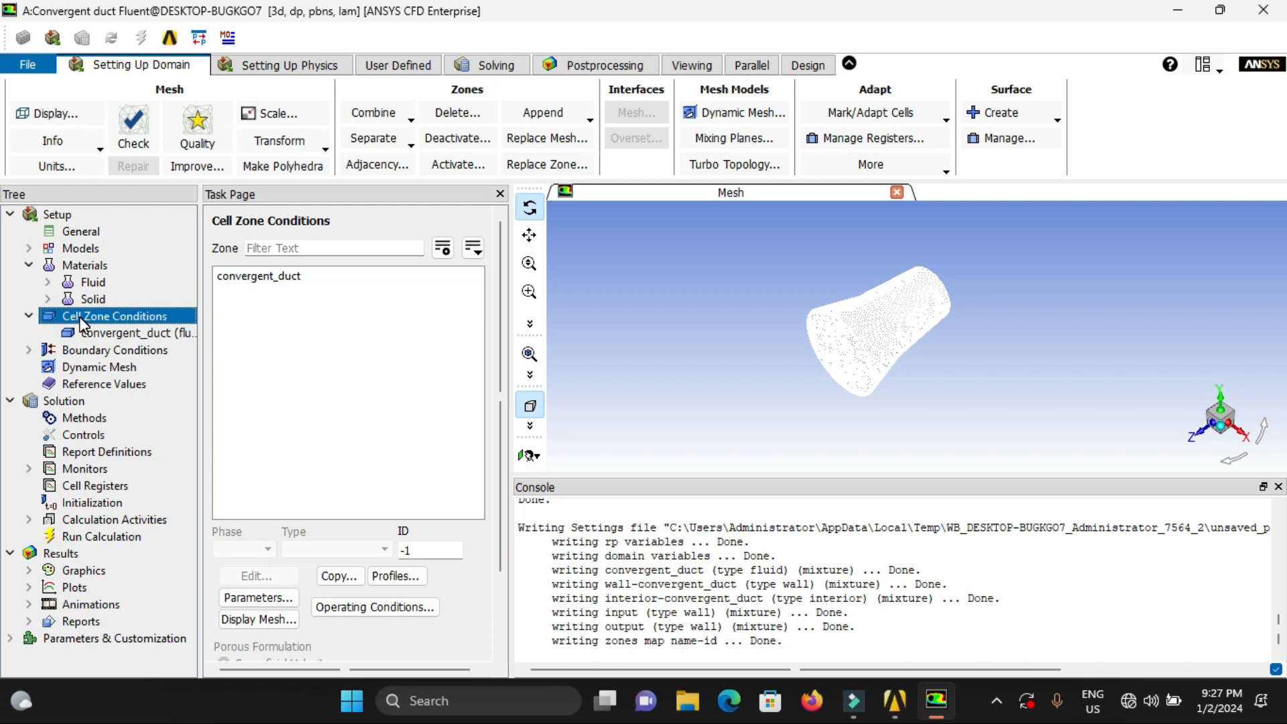
{"action": "left_click", "coordinate": [30, 315]}
Step: Open the boundary conditions and review the wall settings of the input zone
{"action": "double_click", "coordinate": [111, 334]}
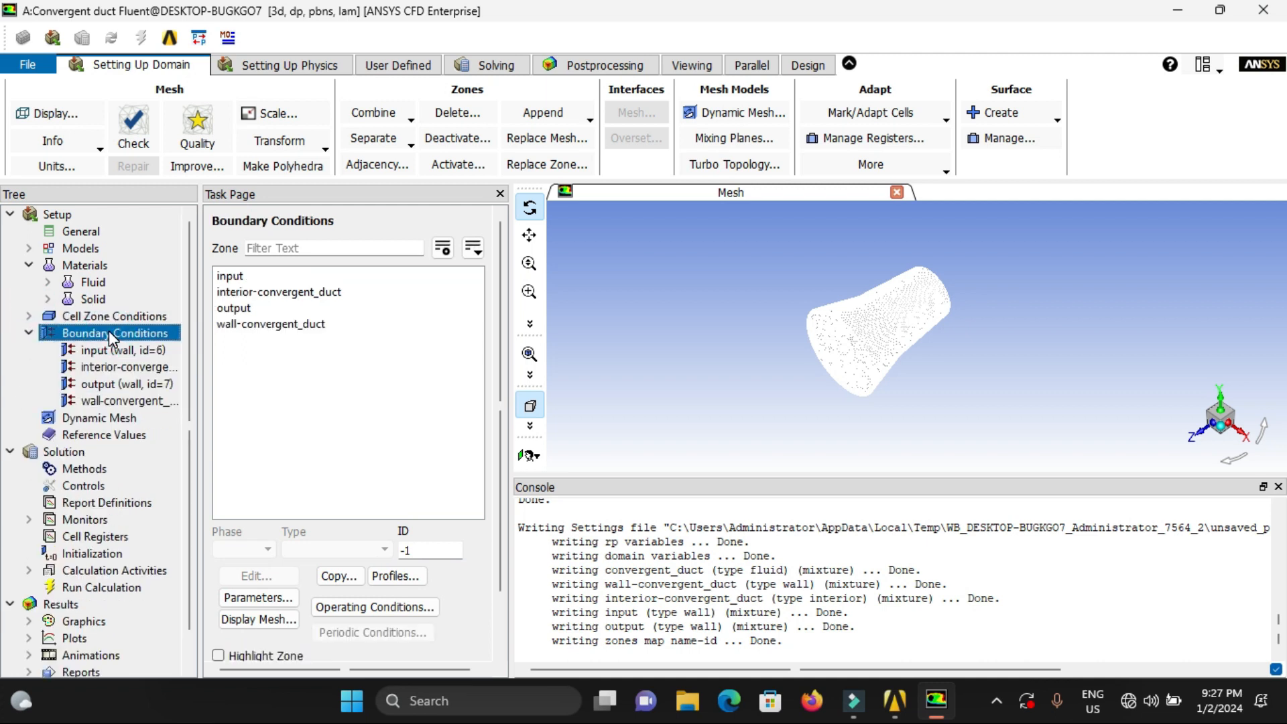
{"action": "left_click", "coordinate": [227, 278]}
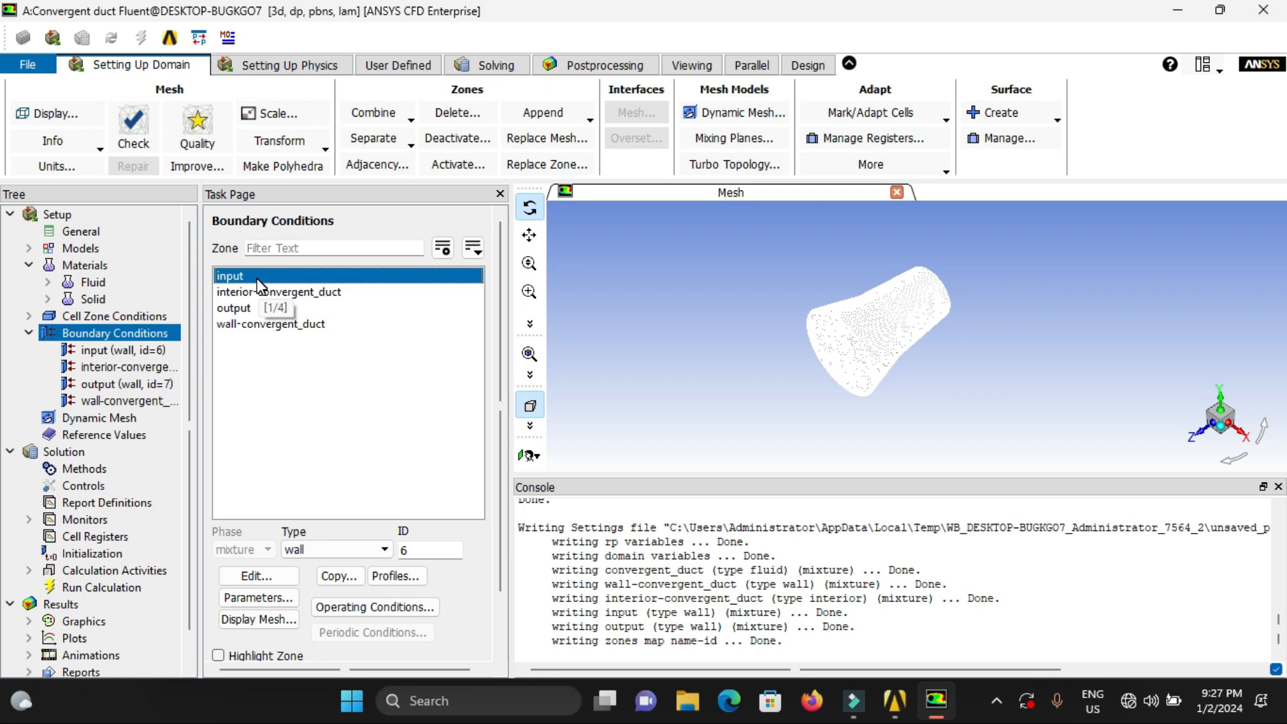
{"action": "left_click", "coordinate": [267, 577]}
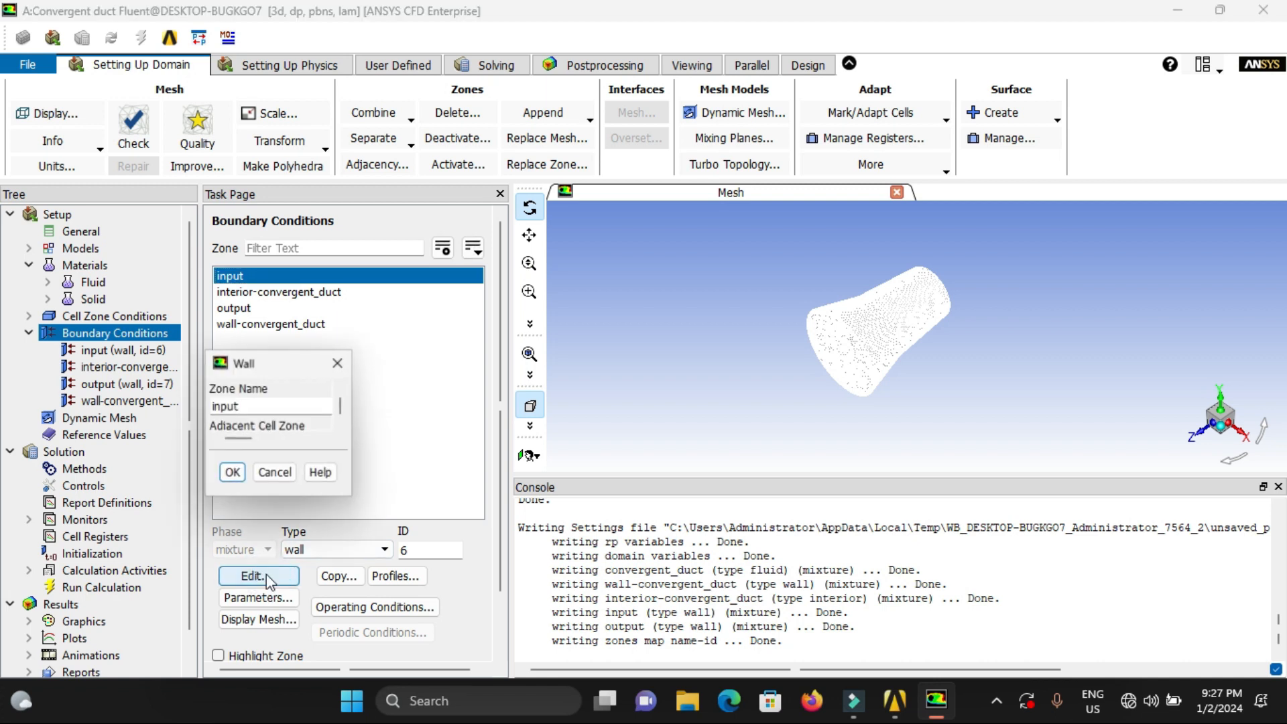
{"action": "left_click_drag", "start_coordinate": [405, 371], "coordinate": [434, 204]}
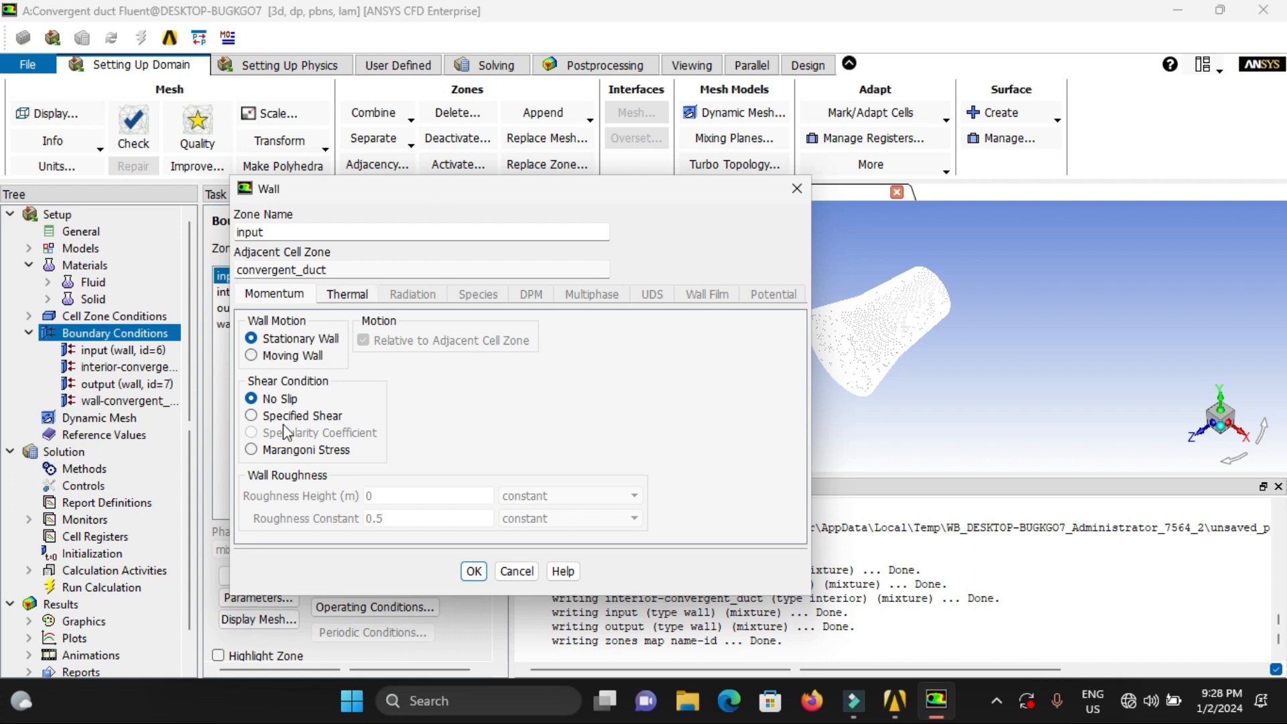
{"action": "left_click", "coordinate": [473, 572]}
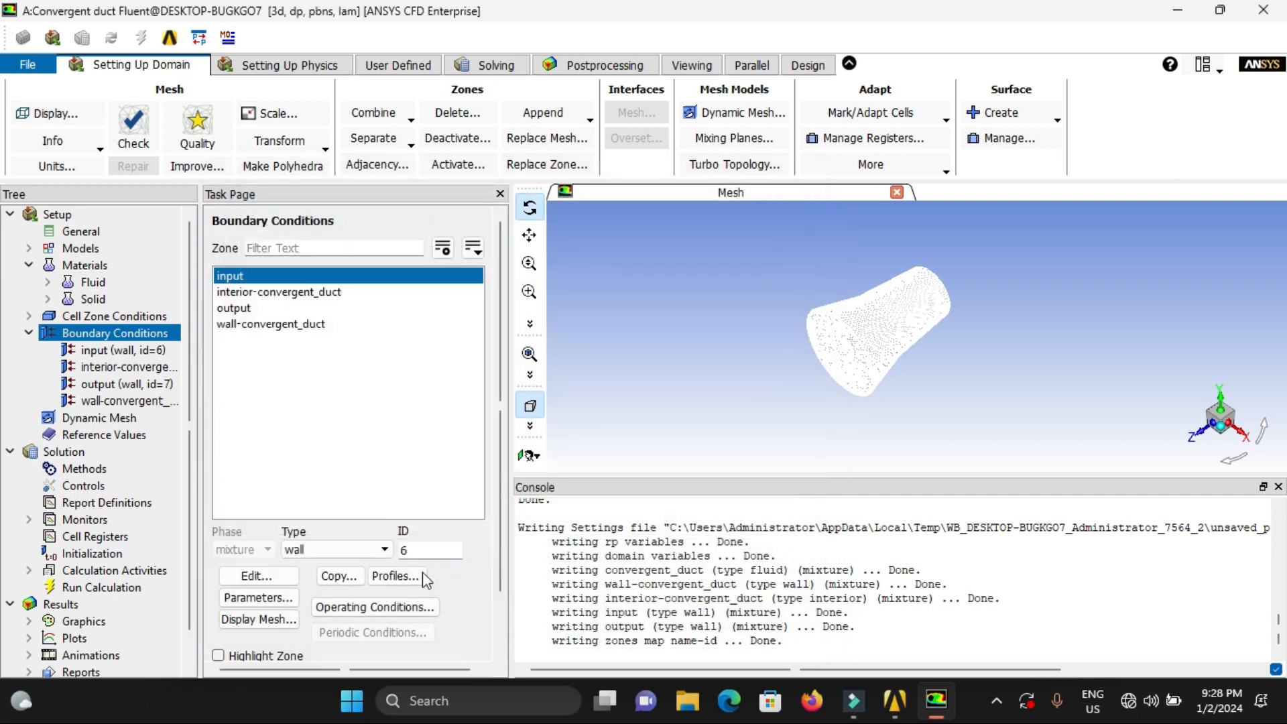
Step: Check the pressure, gravity and temperature settings in the operating conditions and accept them
{"action": "left_click", "coordinate": [349, 608]}
{"action": "left_click_drag", "start_coordinate": [372, 363], "coordinate": [373, 235]}
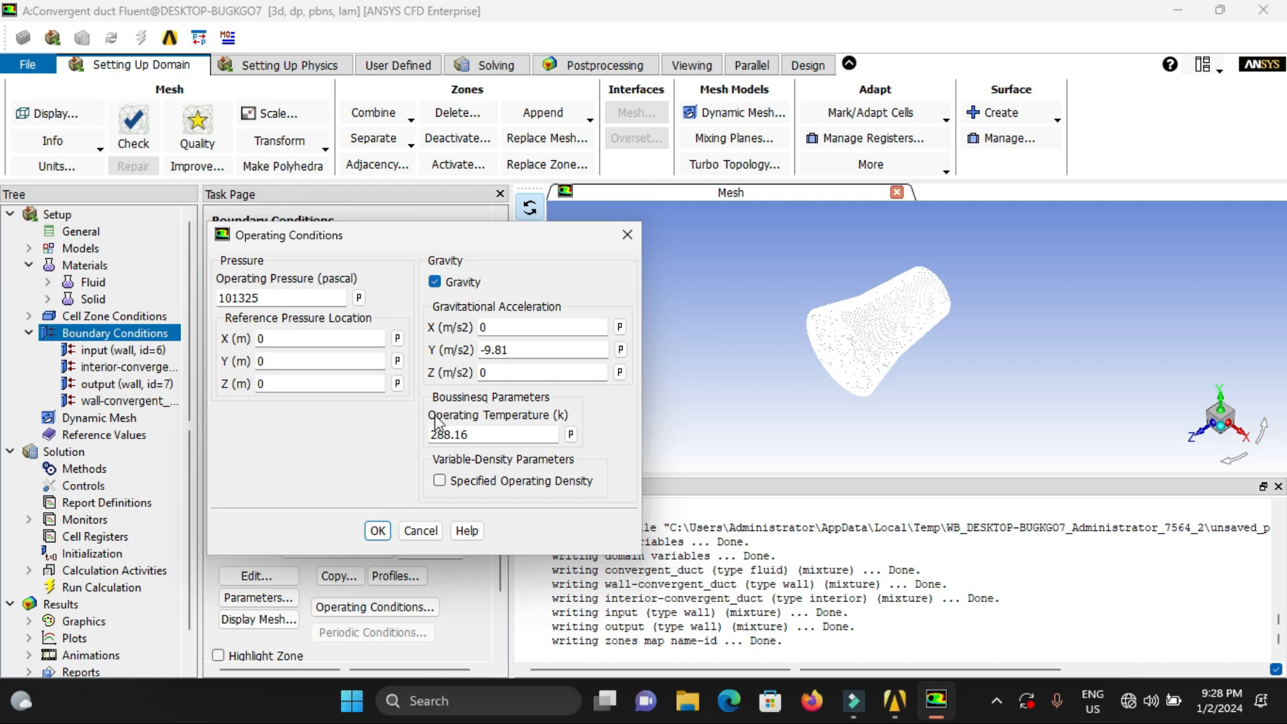
{"action": "left_click", "coordinate": [378, 531]}
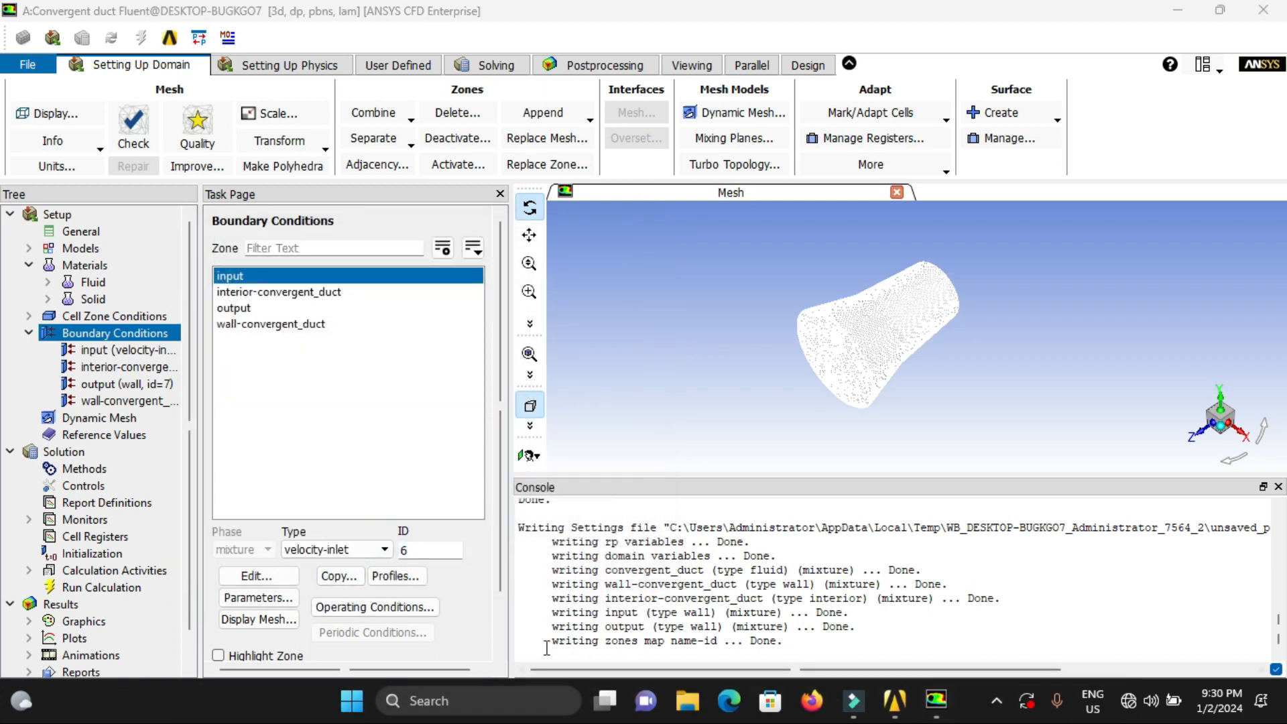
Step: Make the input zone a velocity-inlet with a constant velocity magnitude of 100 m/s and an initial gauge pressure of 100000 pascal
{"action": "left_click", "coordinate": [298, 553]}
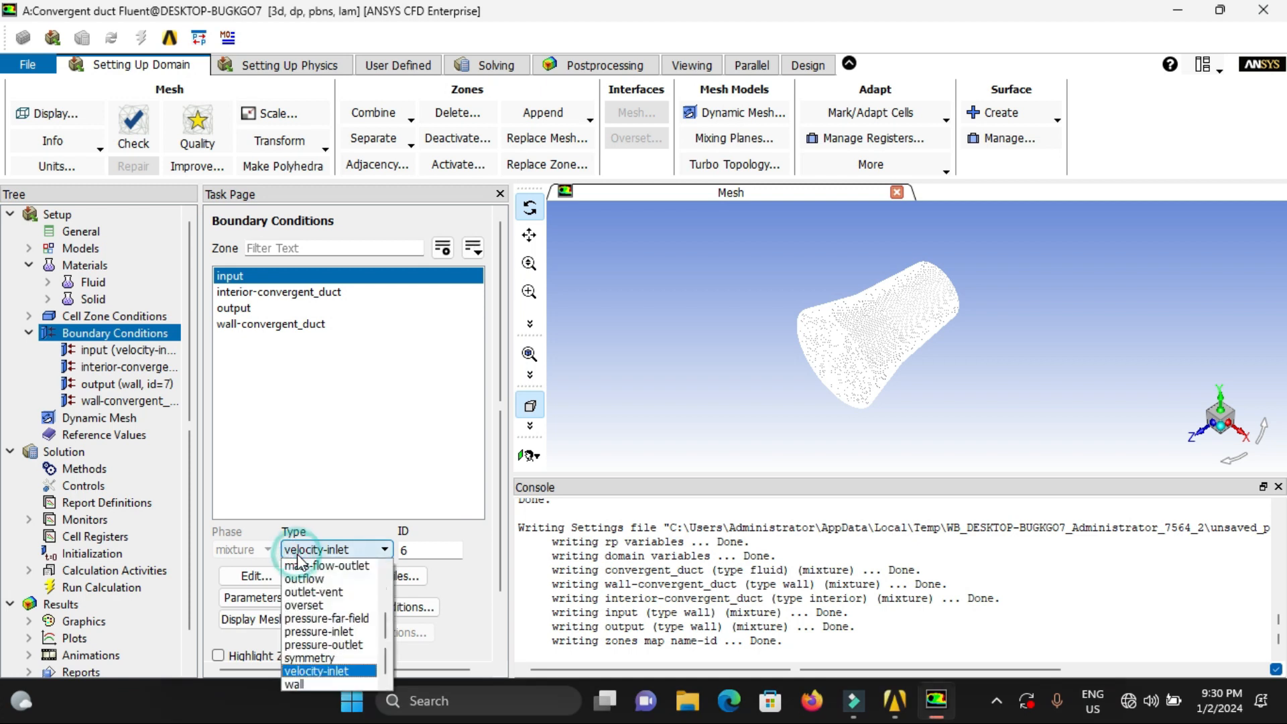
{"action": "left_click", "coordinate": [307, 674]}
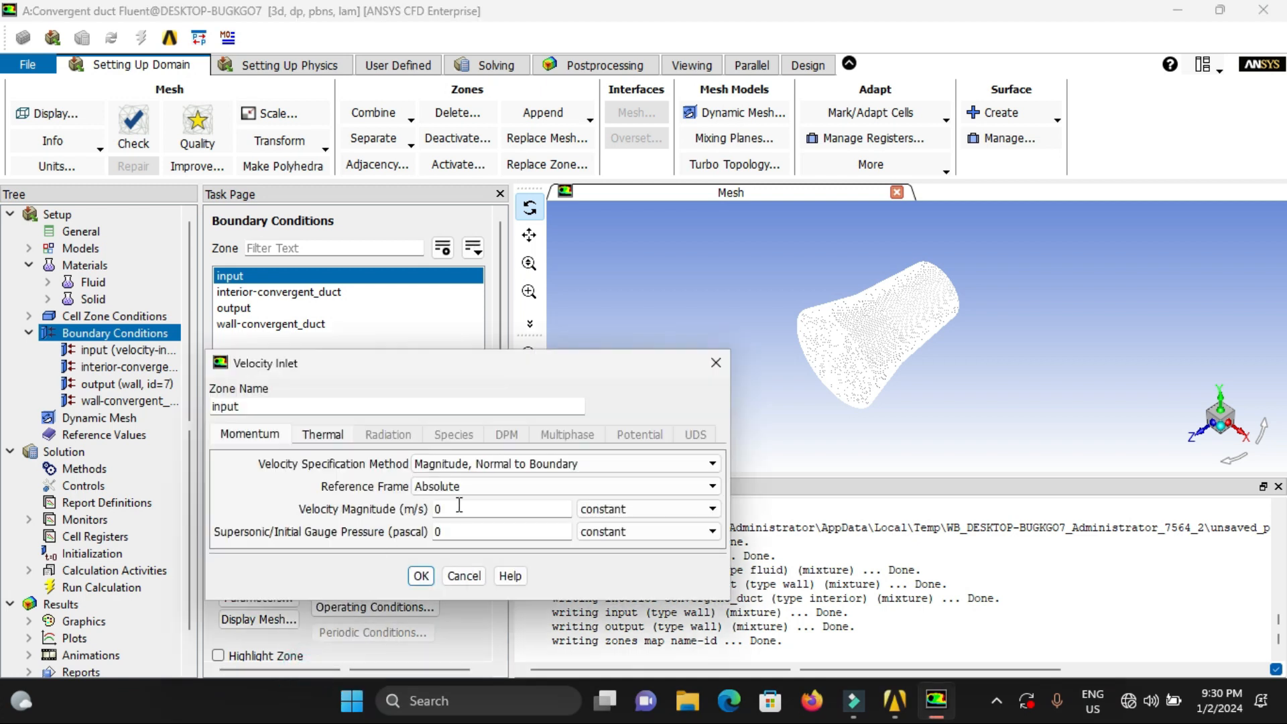
{"action": "left_click_drag", "start_coordinate": [450, 509], "coordinate": [429, 511]}
{"action": "left_click", "coordinate": [631, 509]}
{"action": "left_click_drag", "start_coordinate": [448, 543], "coordinate": [424, 542]}
{"action": "type", "text": "10000"}
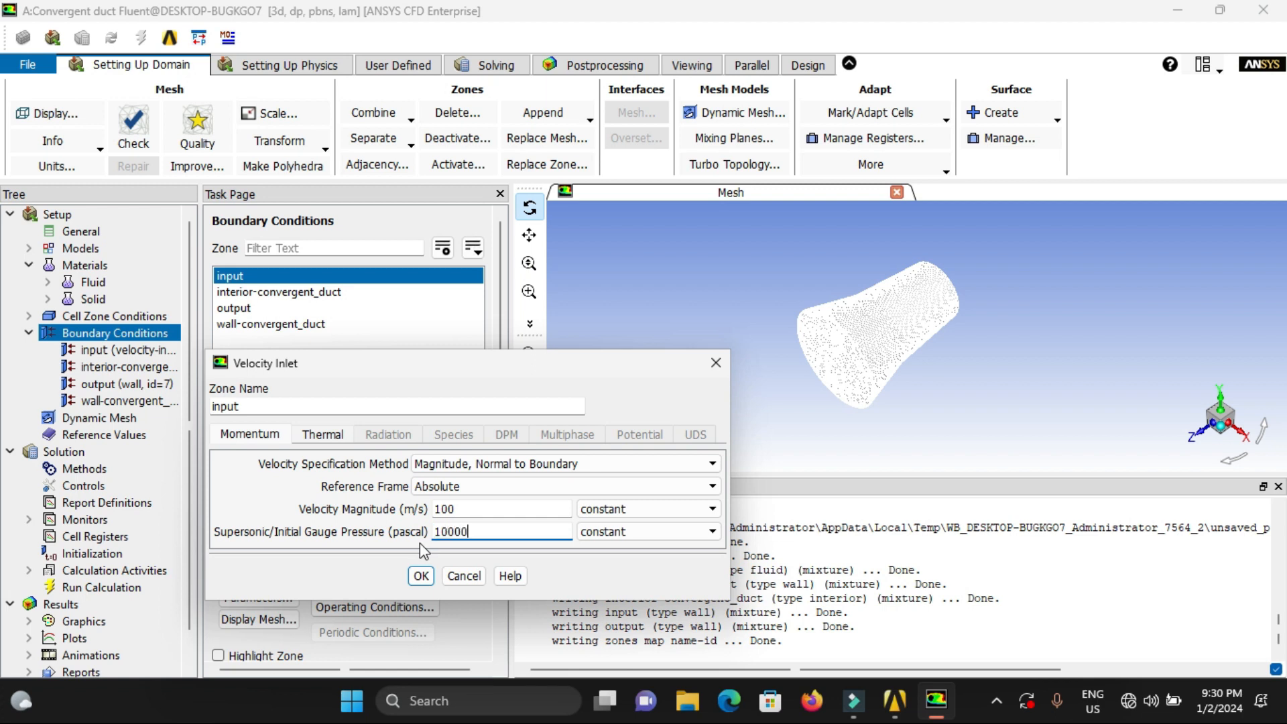
{"action": "type", "text": "0"}
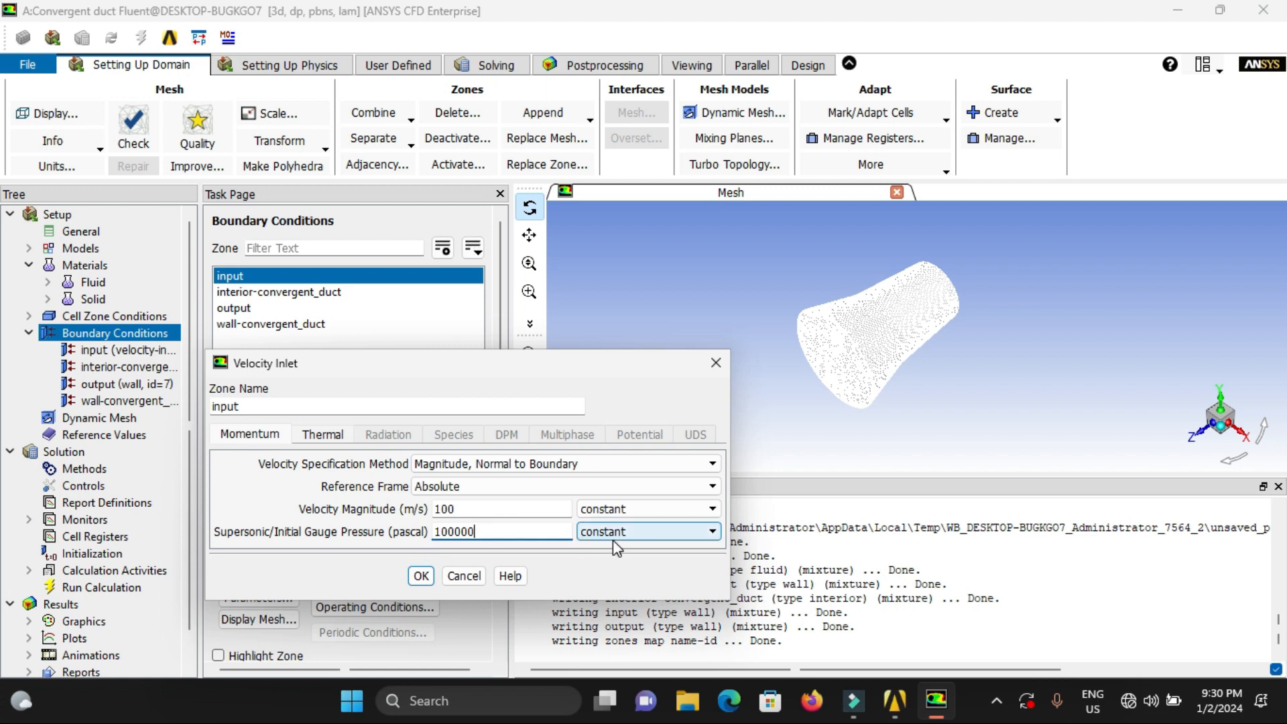
{"action": "left_click", "coordinate": [421, 576]}
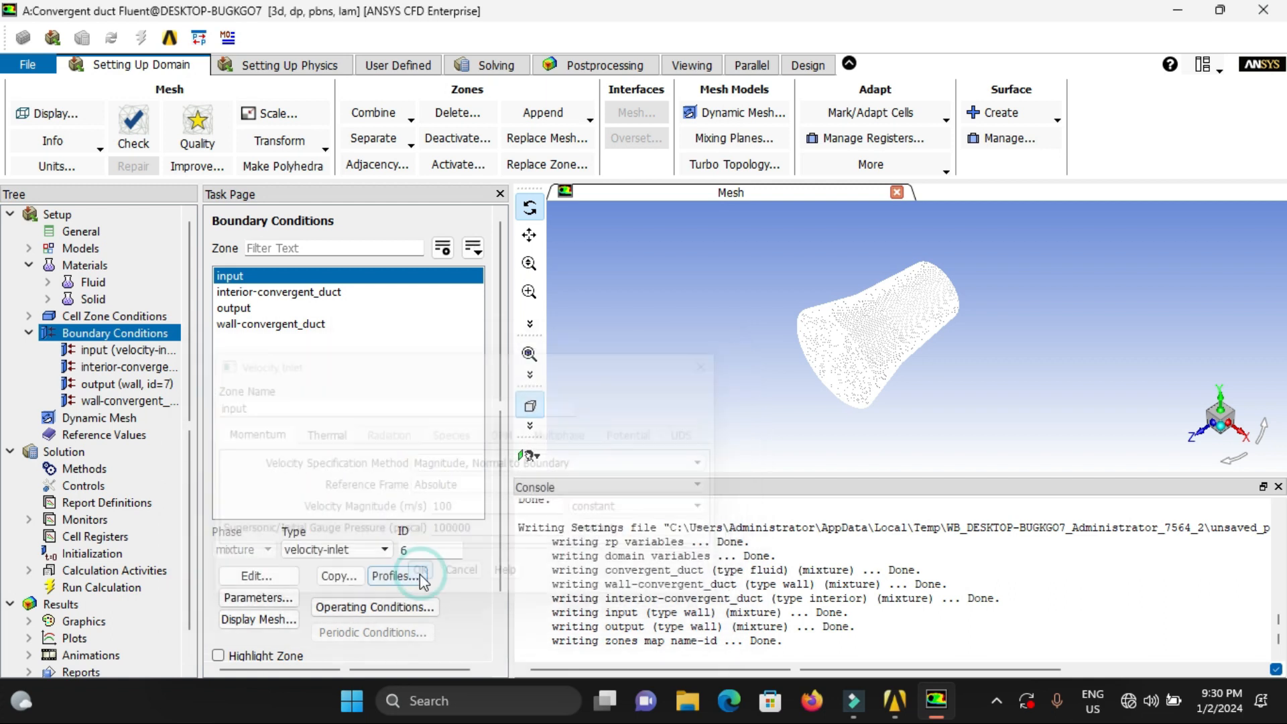
Step: Change the output zone's boundary type to mass-flow-outlet
{"action": "left_click", "coordinate": [28, 334]}
{"action": "left_click", "coordinate": [260, 308]}
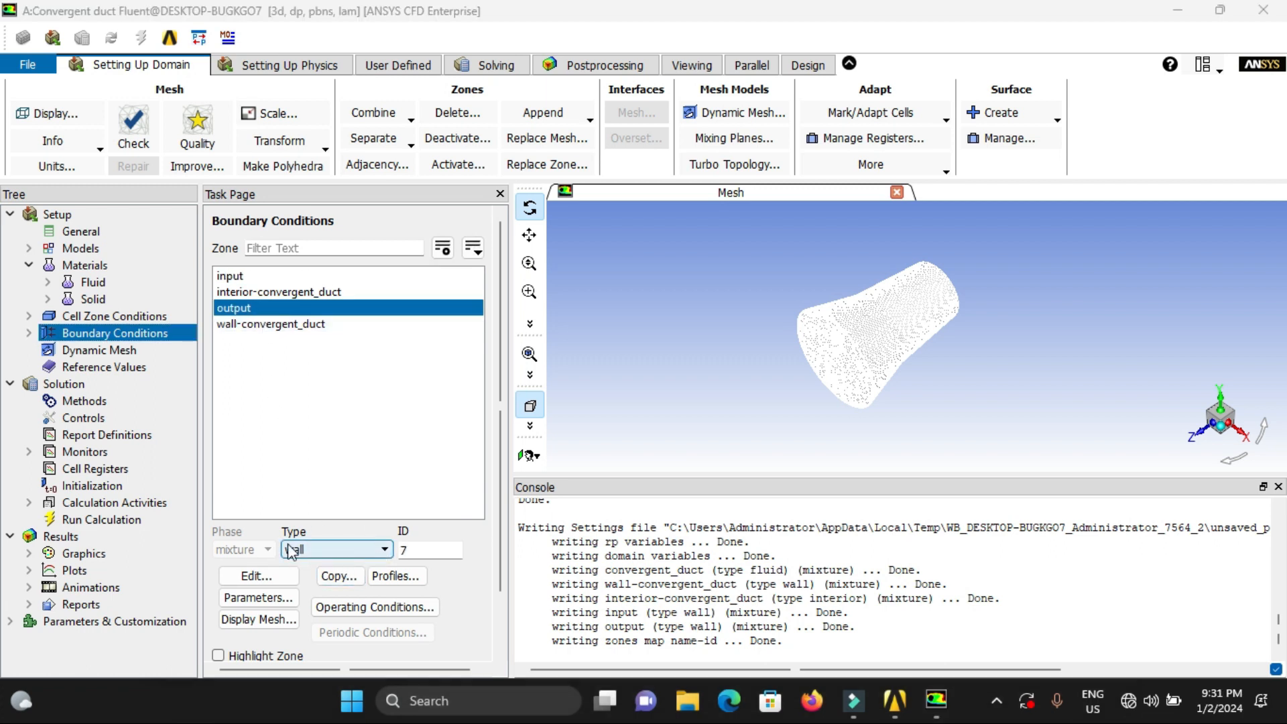
{"action": "left_click", "coordinate": [311, 548]}
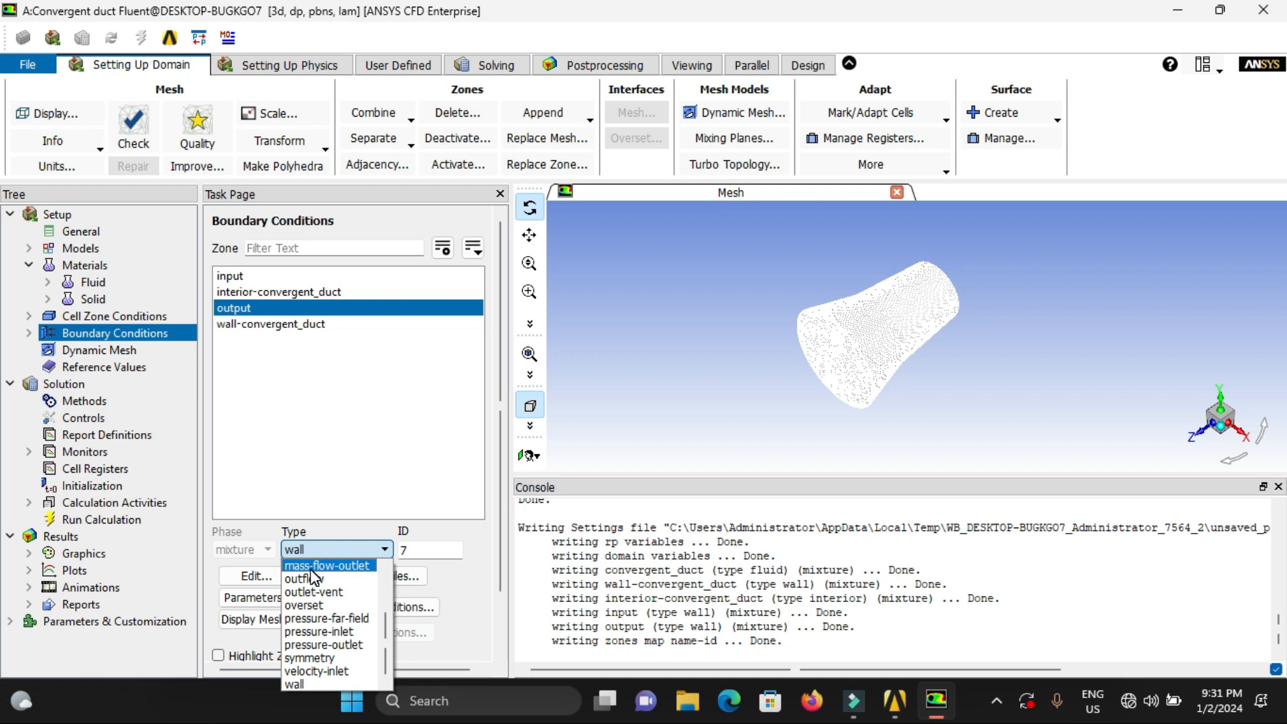
{"action": "left_click", "coordinate": [312, 569]}
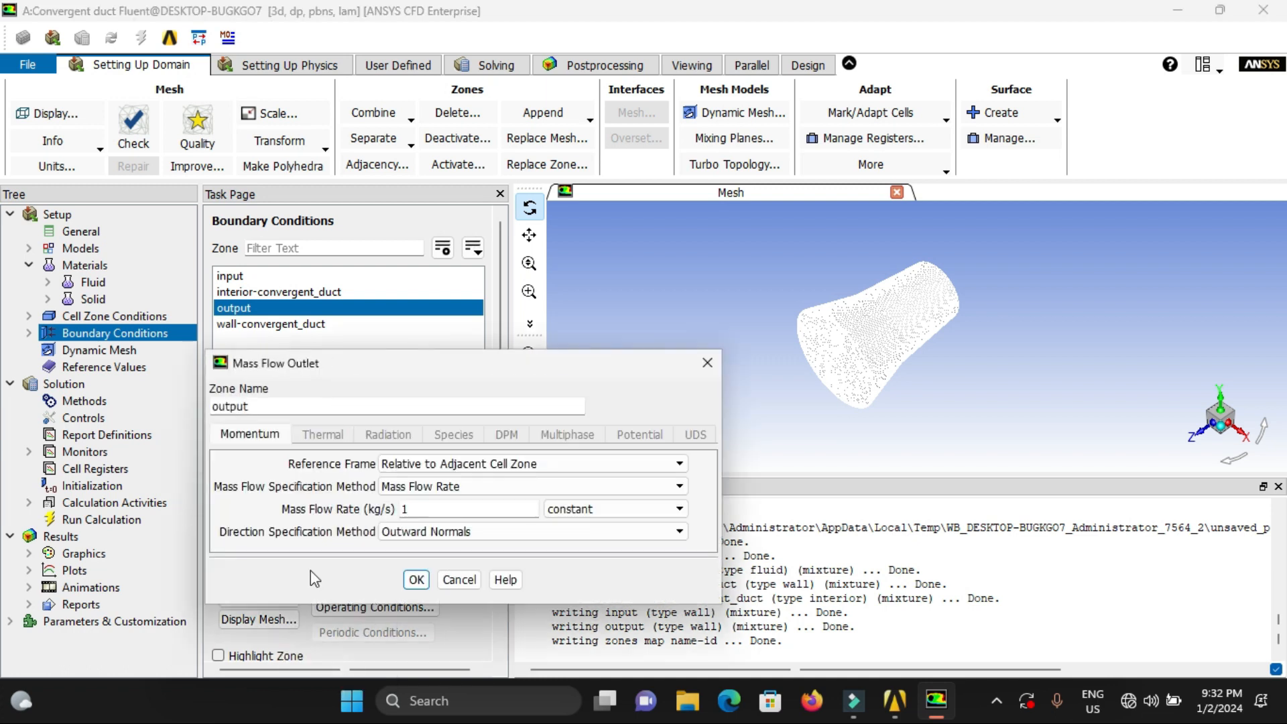
Step: Set the output zone's mass flow rate to a constant 5 kg/s and confirm the outlet settings
{"action": "double_click", "coordinate": [414, 511]}
{"action": "left_click", "coordinate": [585, 509]}
{"action": "left_click", "coordinate": [585, 508]}
{"action": "left_click_drag", "start_coordinate": [470, 509], "coordinate": [388, 517]}
{"action": "type", "text": "10"}
{"action": "double_click", "coordinate": [405, 511]}
{"action": "type", "text": "5"}
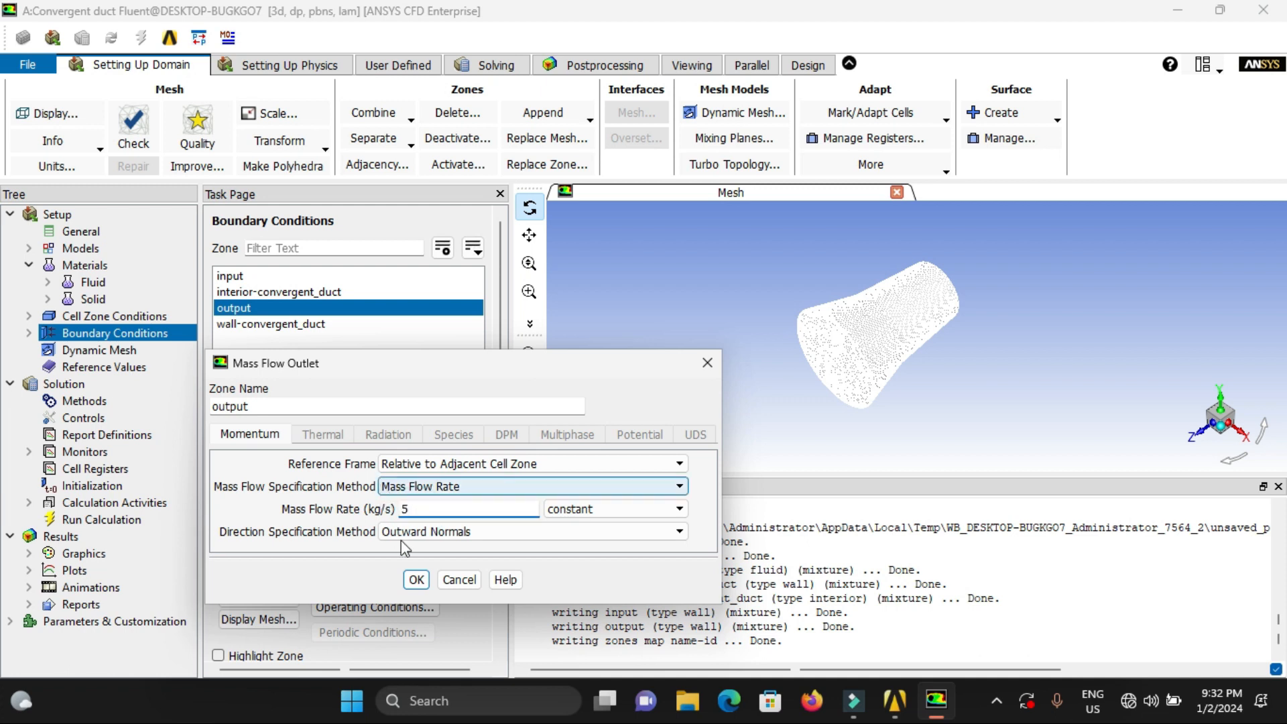
{"action": "left_click", "coordinate": [417, 579]}
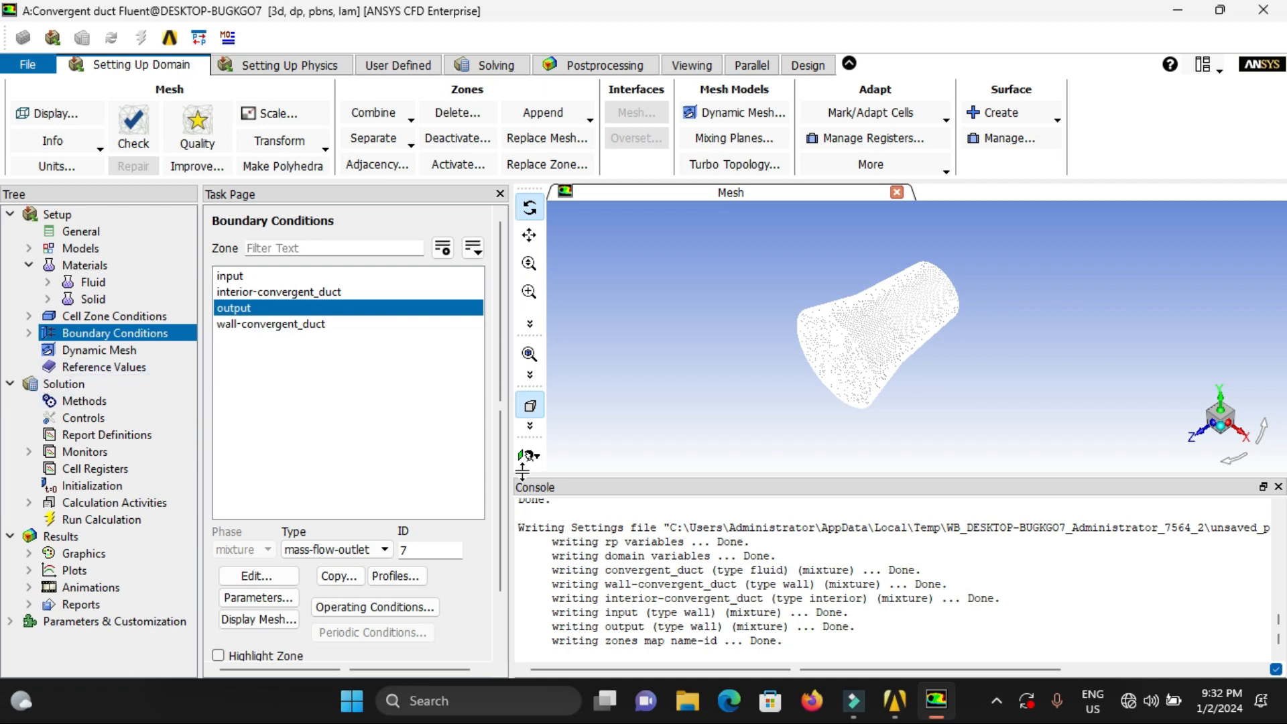
{"action": "left_click", "coordinate": [997, 701]}
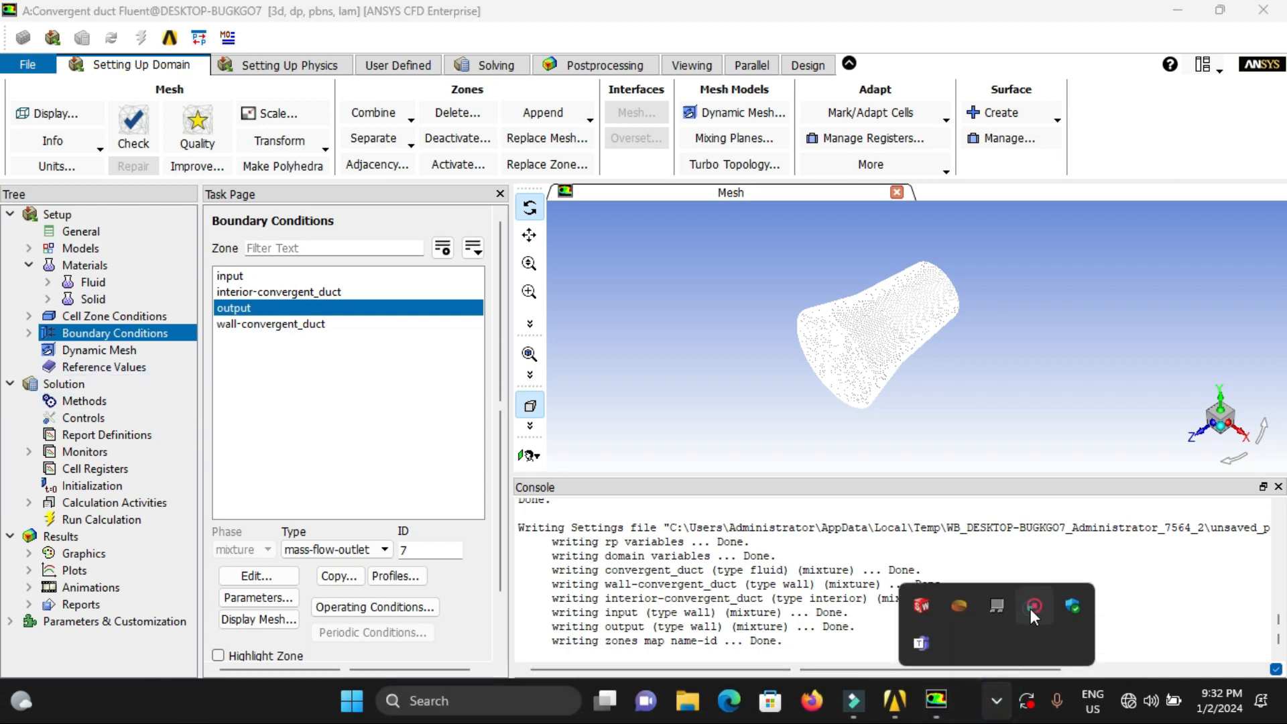
{"action": "right_click", "coordinate": [1031, 609]}
{"action": "left_click", "coordinate": [1054, 618]}
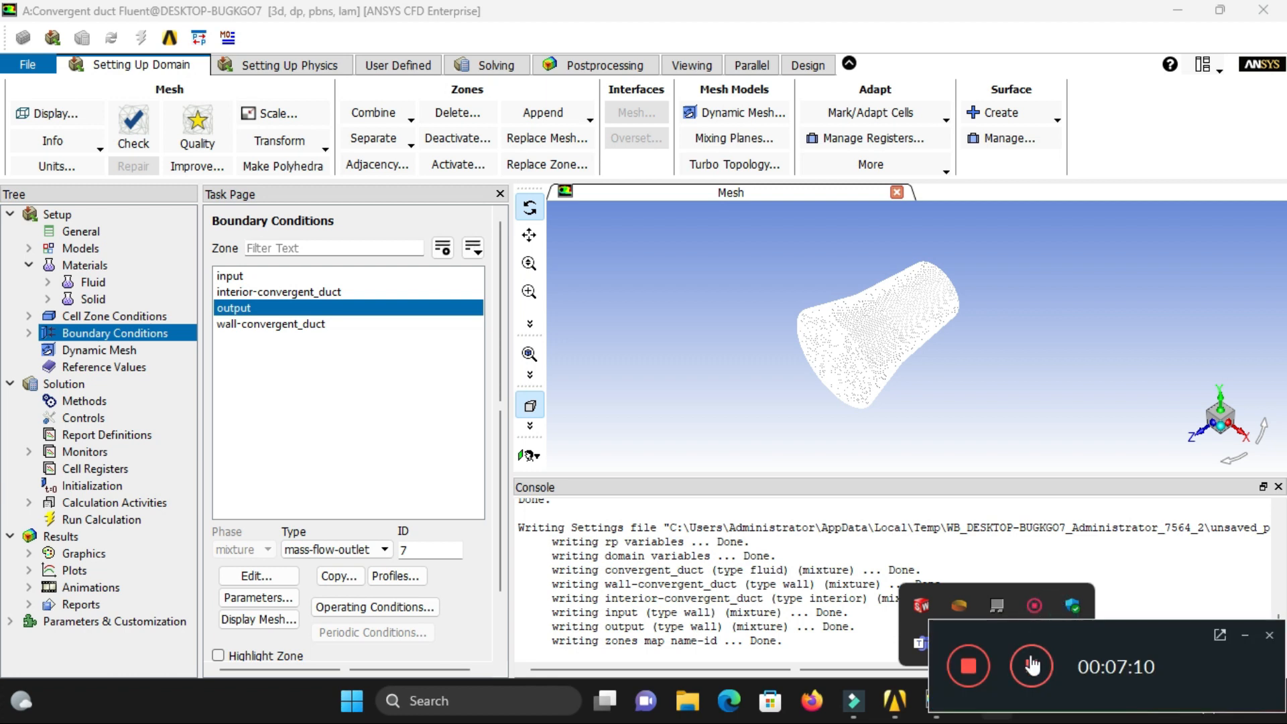
{"action": "left_click", "coordinate": [1033, 666]}
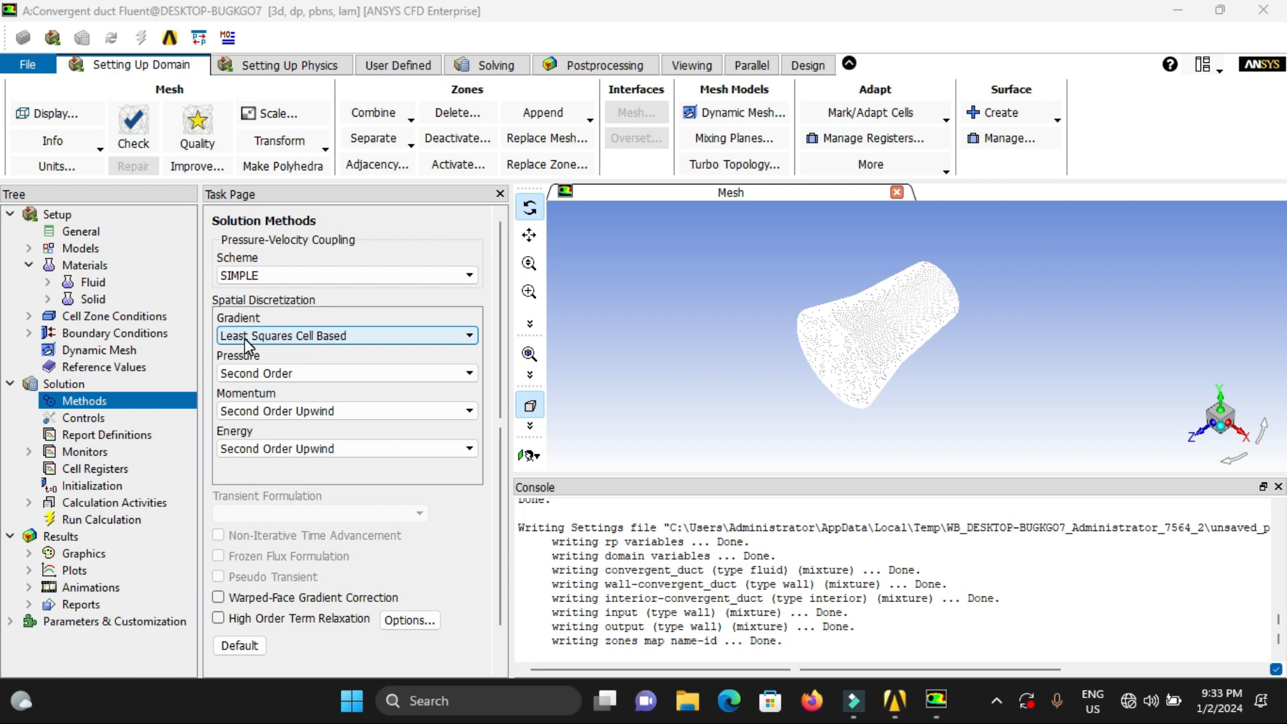
Step: Review the solution's under-relaxation controls, report definitions and monitors without changing them
{"action": "left_click", "coordinate": [115, 417]}
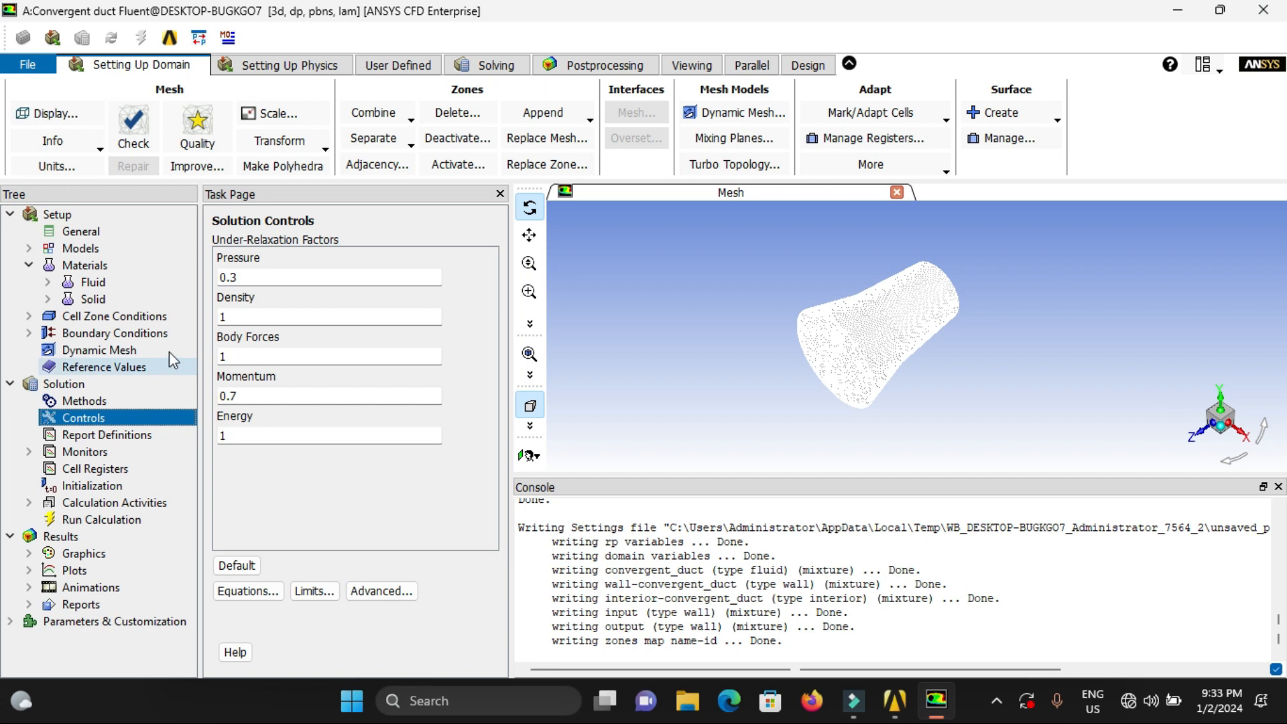
{"action": "double_click", "coordinate": [136, 439]}
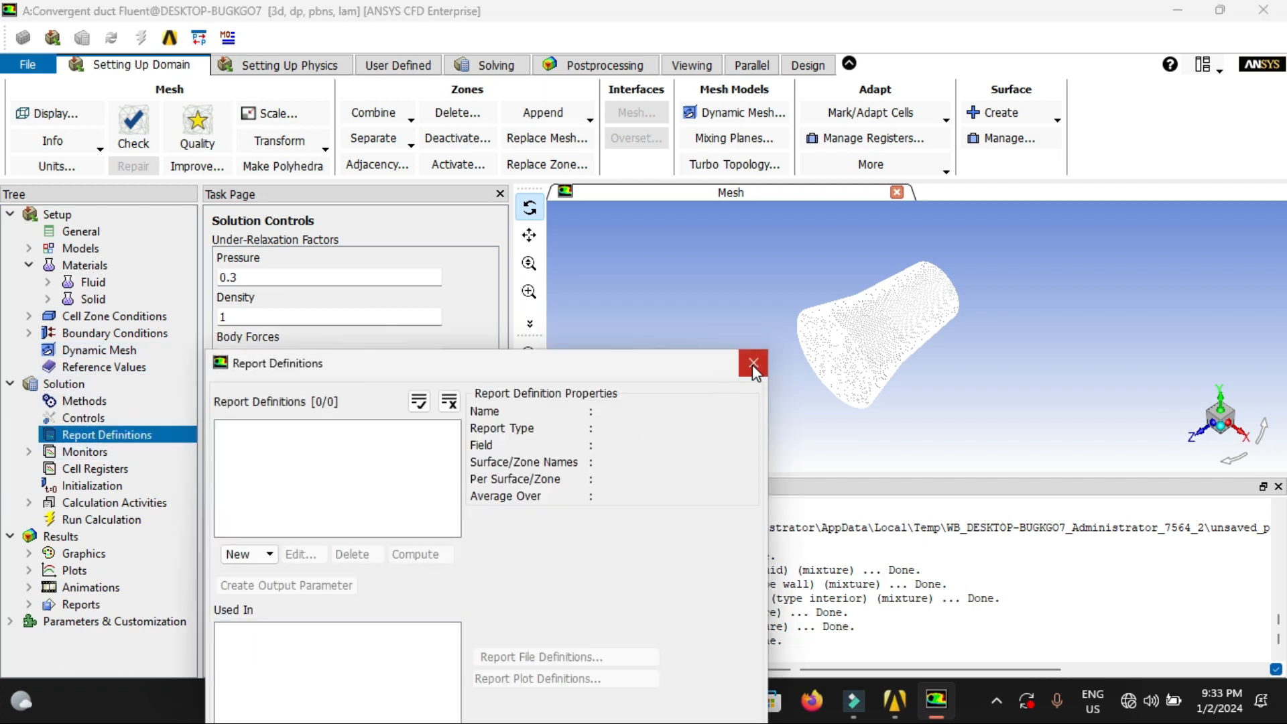
{"action": "left_click", "coordinate": [752, 363]}
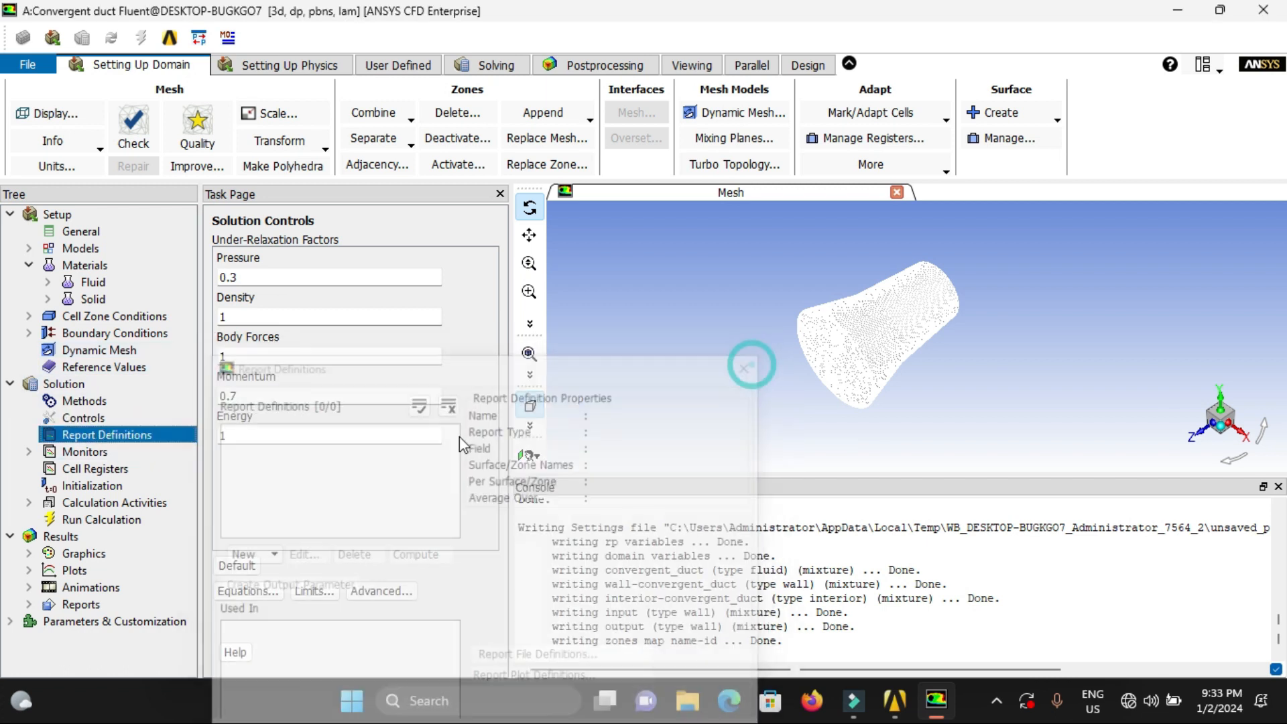
{"action": "double_click", "coordinate": [114, 451]}
{"action": "left_click", "coordinate": [29, 452]}
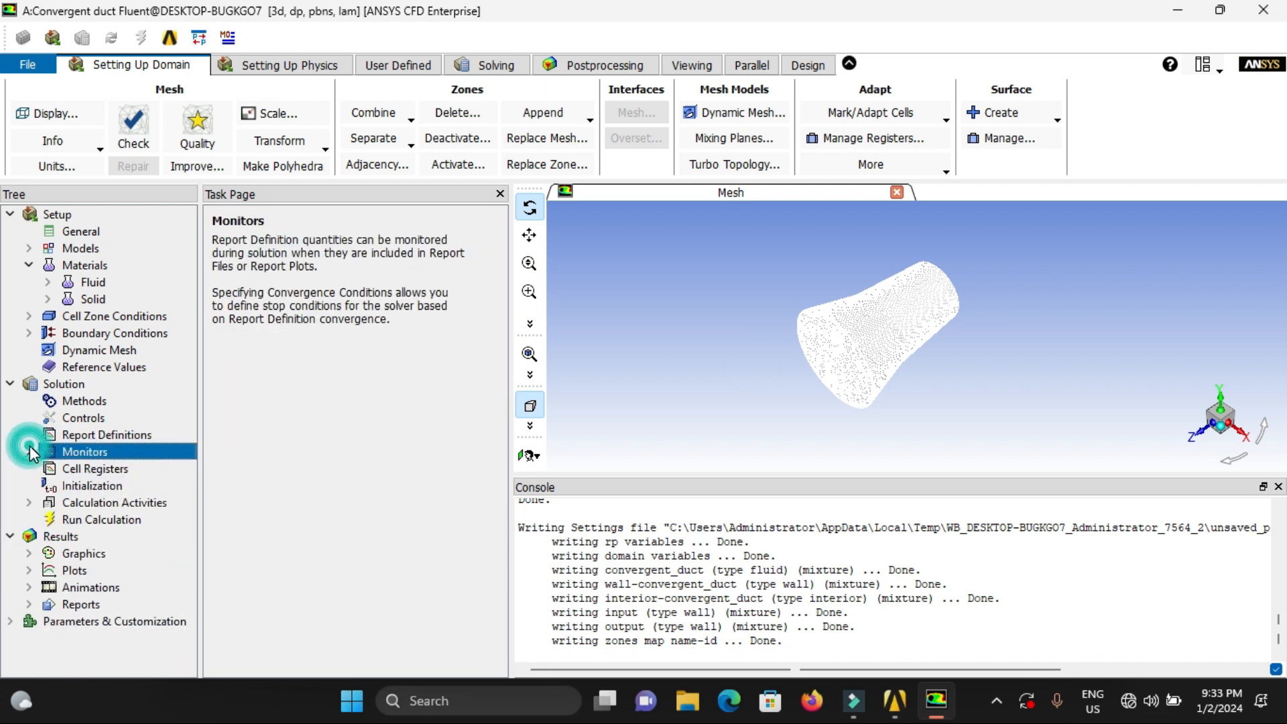
Step: Initialize the solution with Standard Initialization, computing the initial values from the input zone
{"action": "left_click", "coordinate": [79, 488]}
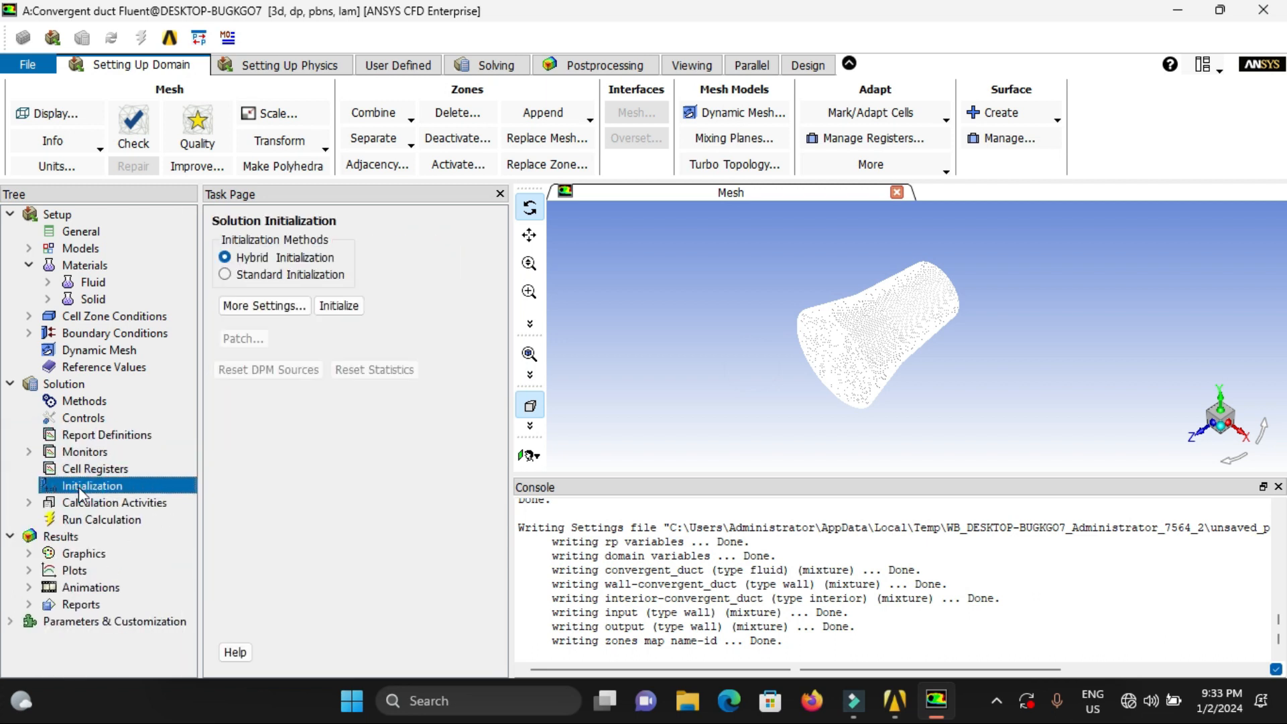
{"action": "left_click", "coordinate": [228, 277]}
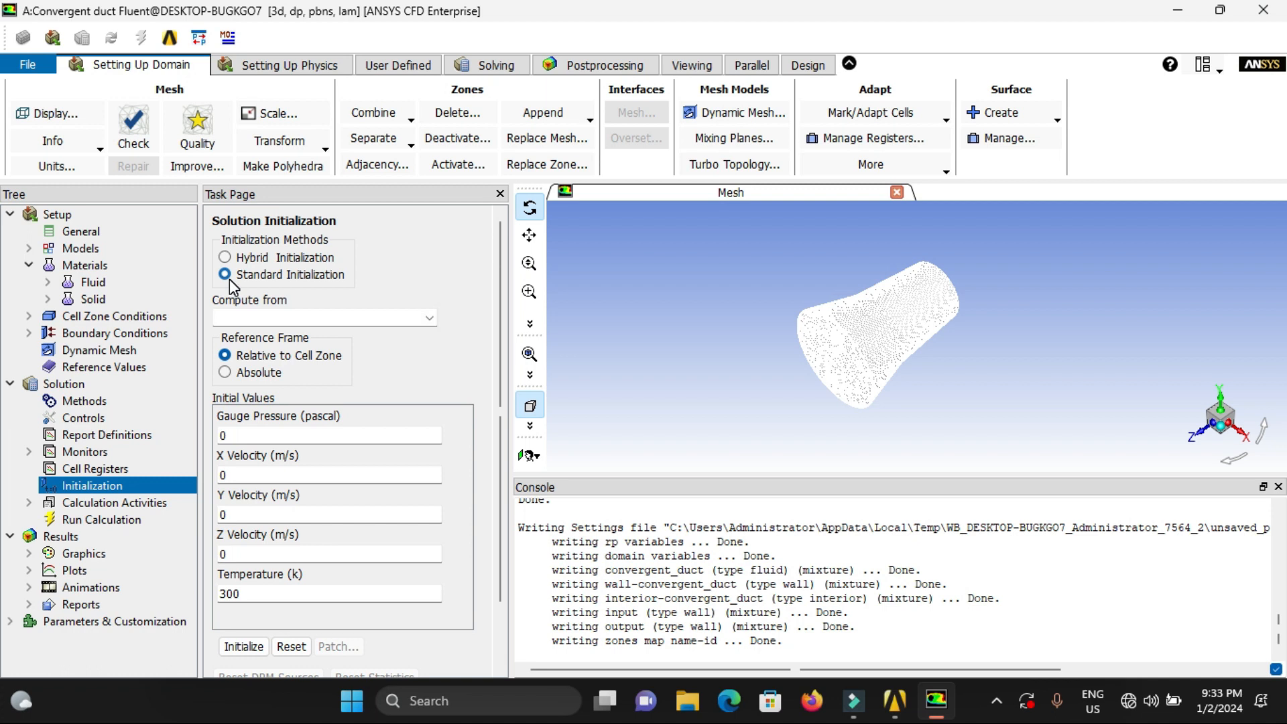
{"action": "left_click", "coordinate": [250, 313]}
{"action": "left_click", "coordinate": [428, 319]}
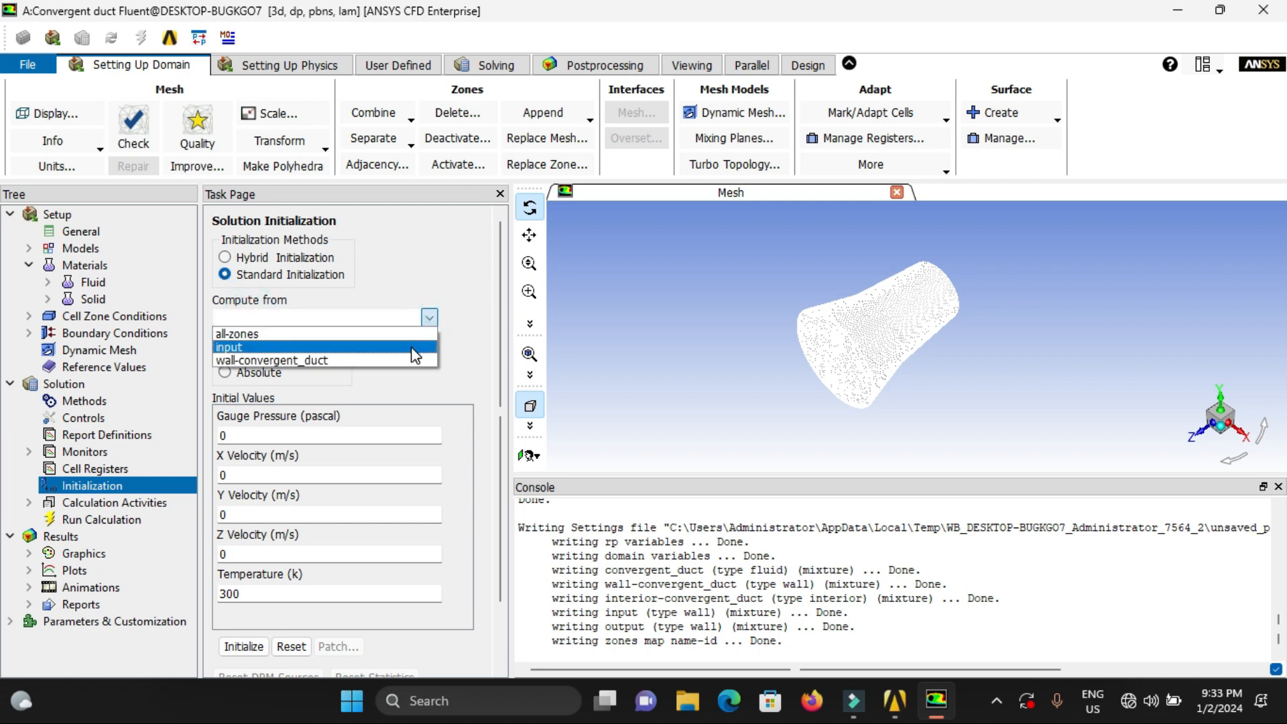
{"action": "left_click", "coordinate": [411, 343]}
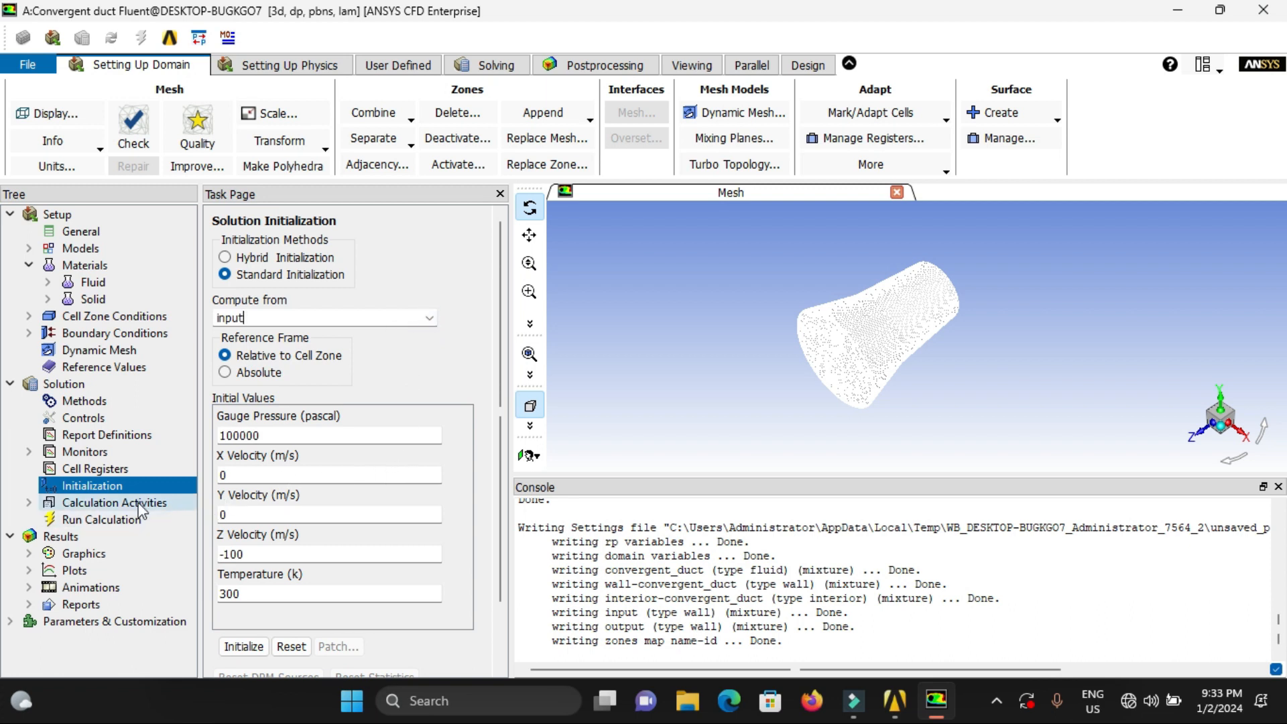
{"action": "left_click", "coordinate": [251, 645]}
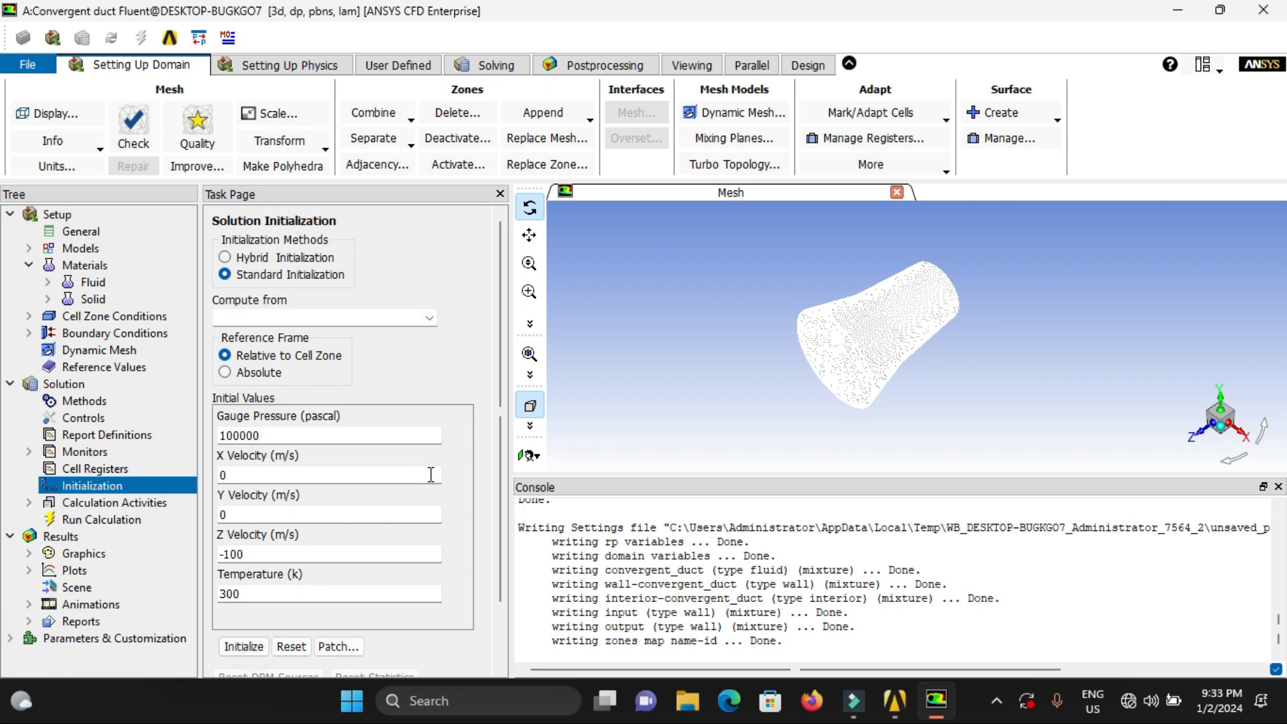
Step: Run the calculation for 100 iterations and acknowledge its completion
{"action": "left_click", "coordinate": [78, 500]}
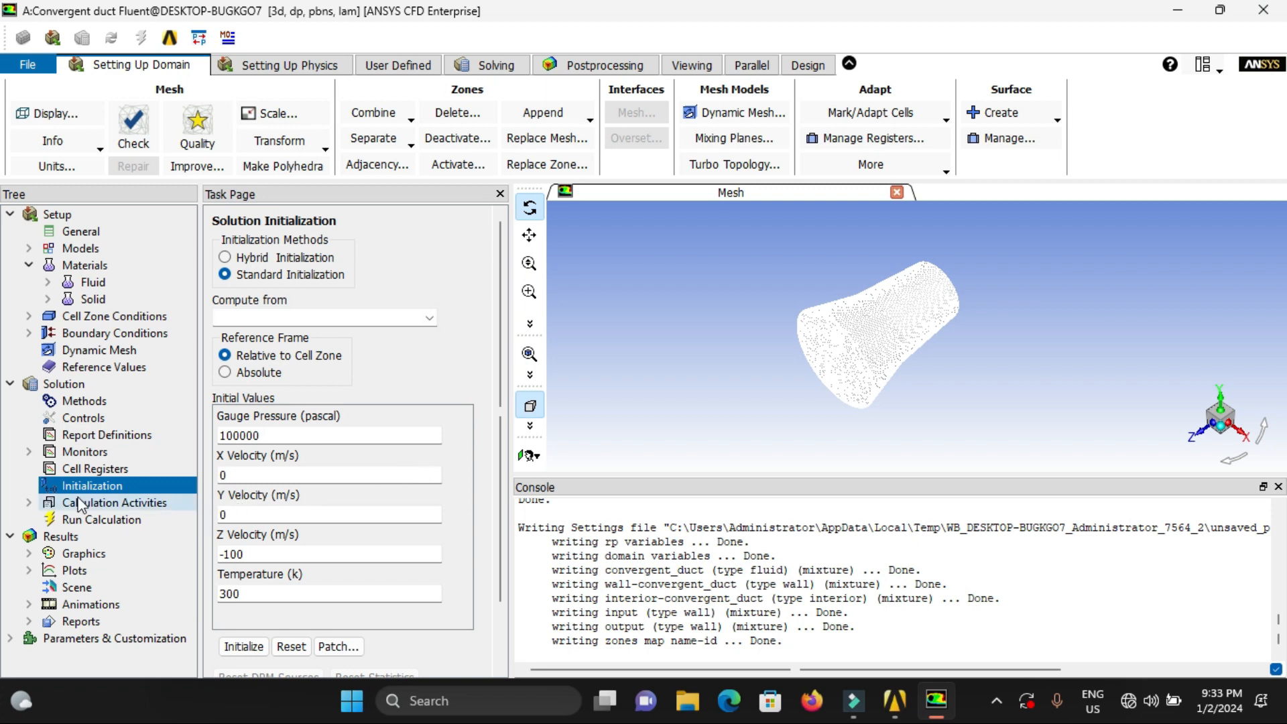
{"action": "double_click", "coordinate": [77, 497]}
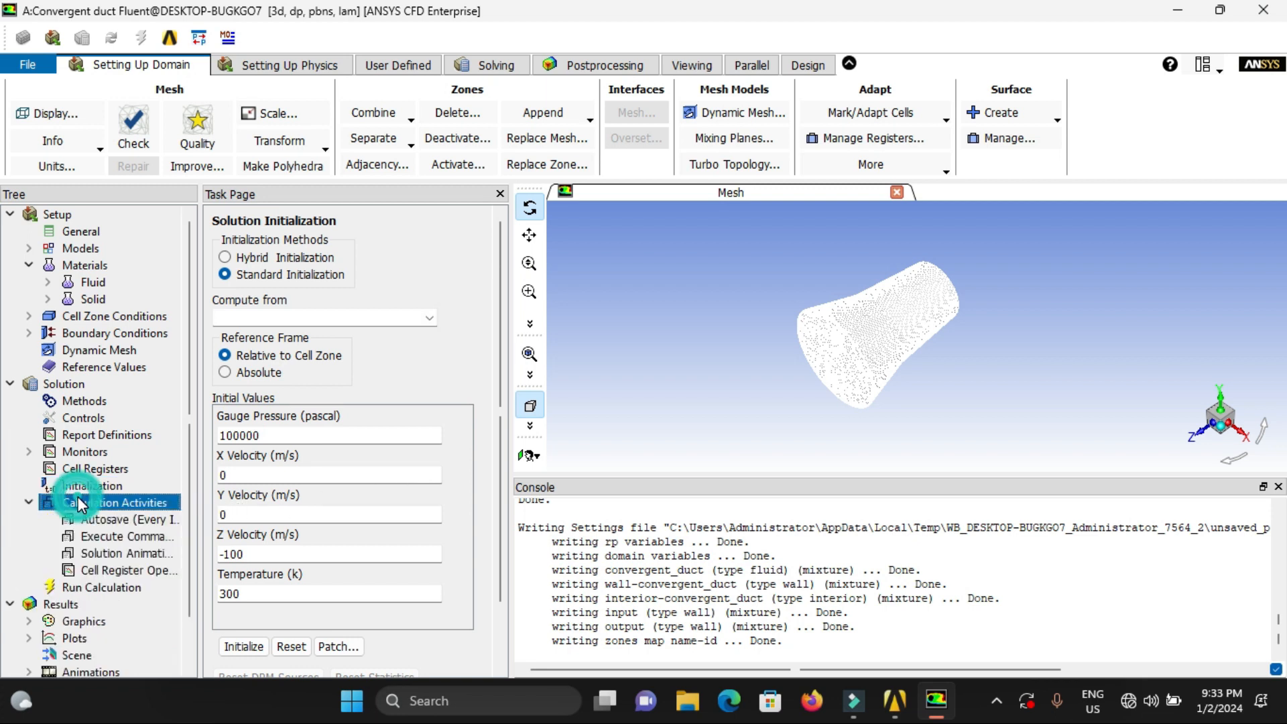
{"action": "left_click", "coordinate": [28, 502]}
{"action": "left_click", "coordinate": [86, 518]}
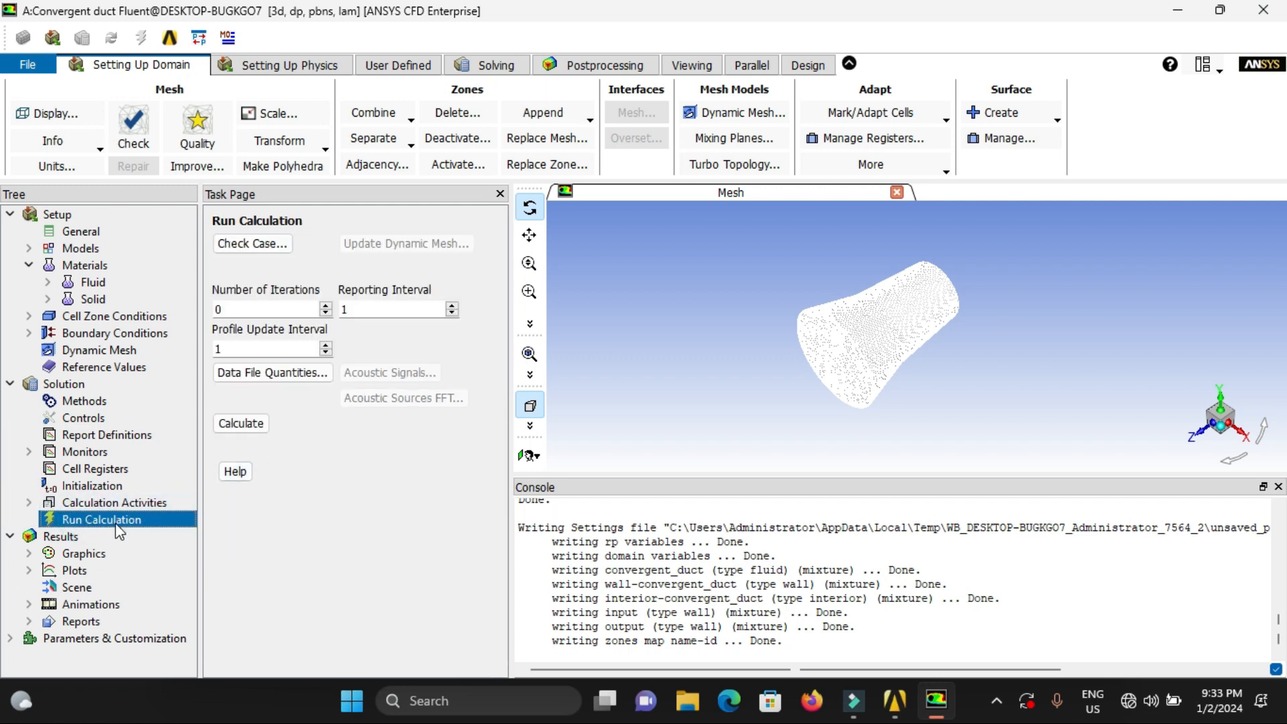
{"action": "double_click", "coordinate": [268, 310]}
{"action": "type", "text": "100"}
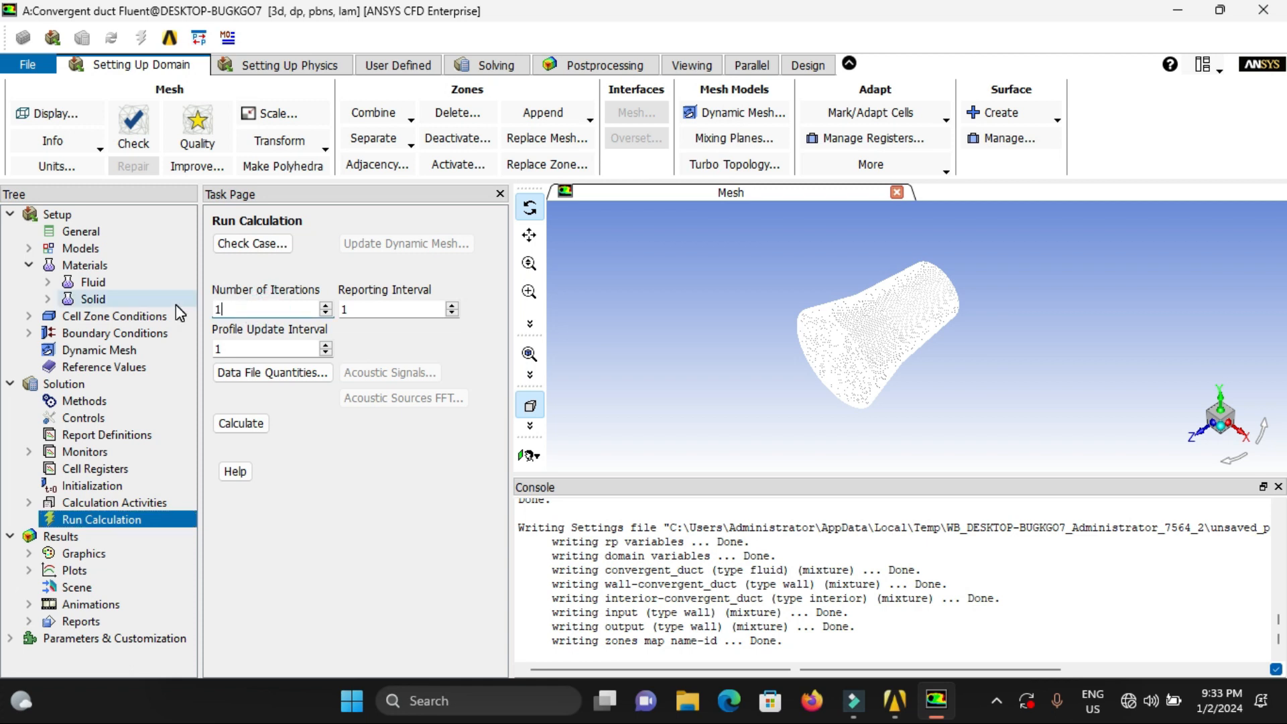
{"action": "left_click", "coordinate": [239, 424]}
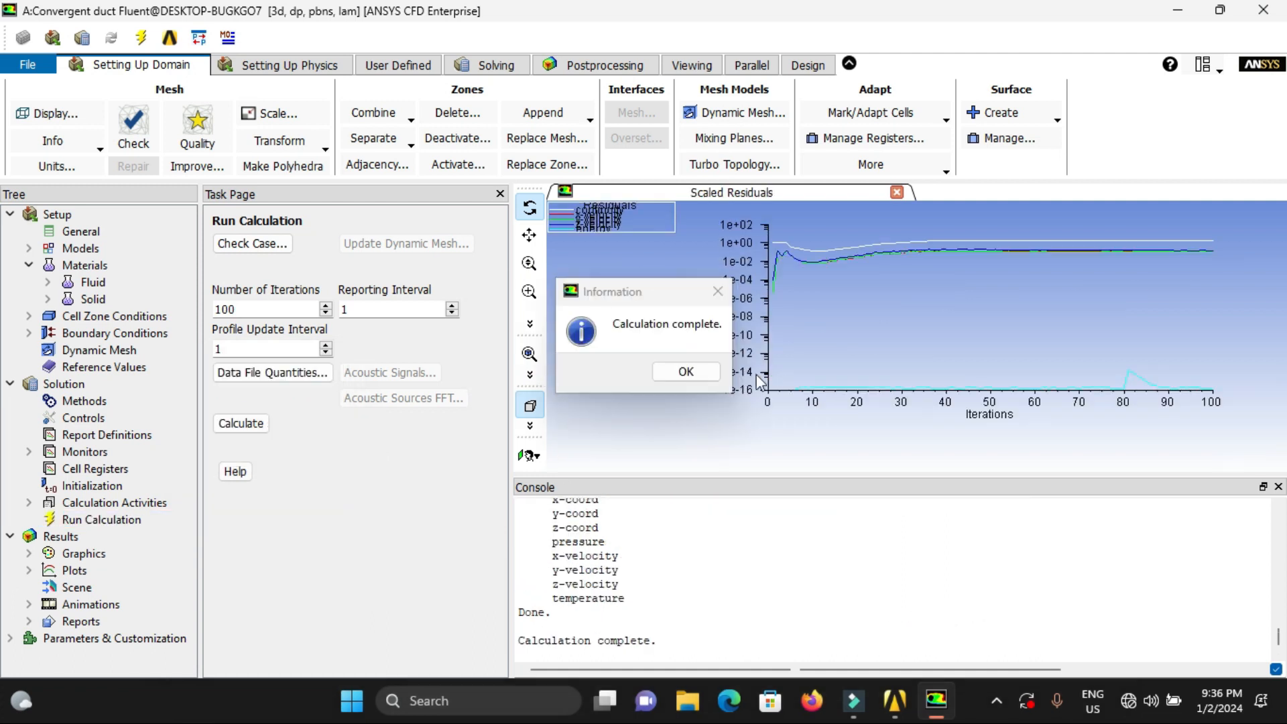
{"action": "left_click", "coordinate": [700, 373]}
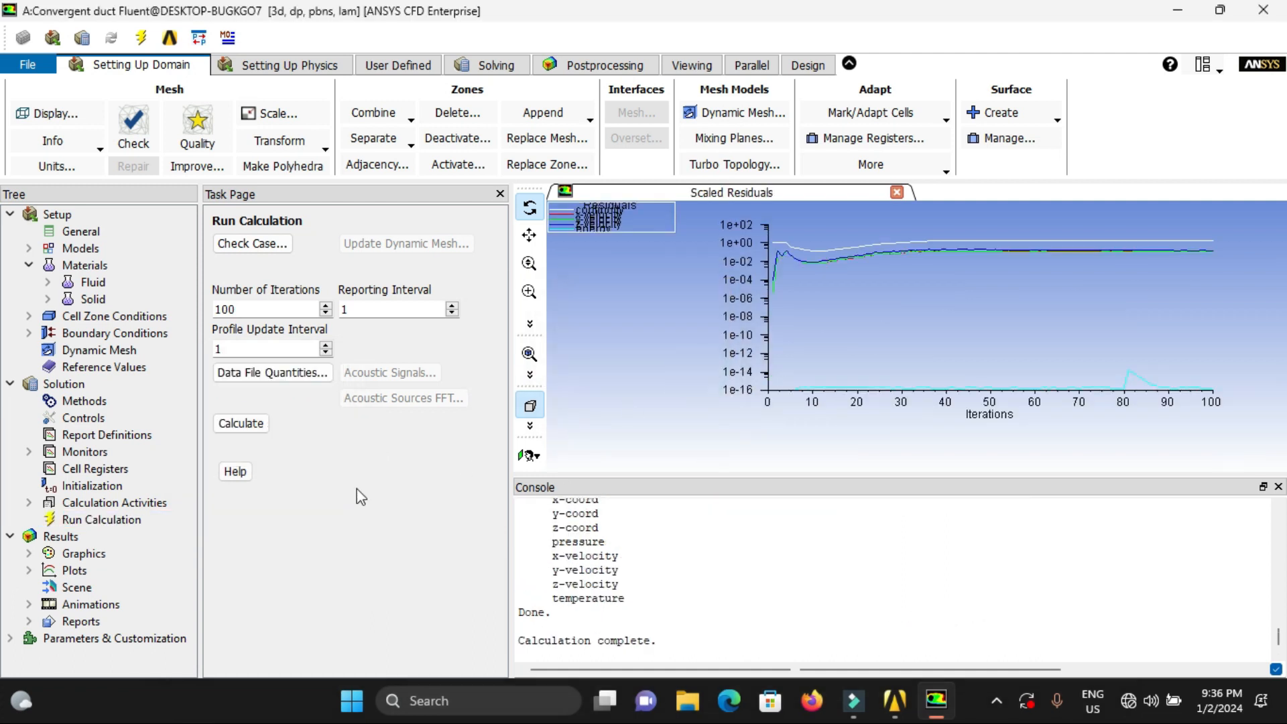
Step: Create and display a velocity vector plot coloured by velocity magnitude on the input surface
{"action": "left_click", "coordinate": [87, 539]}
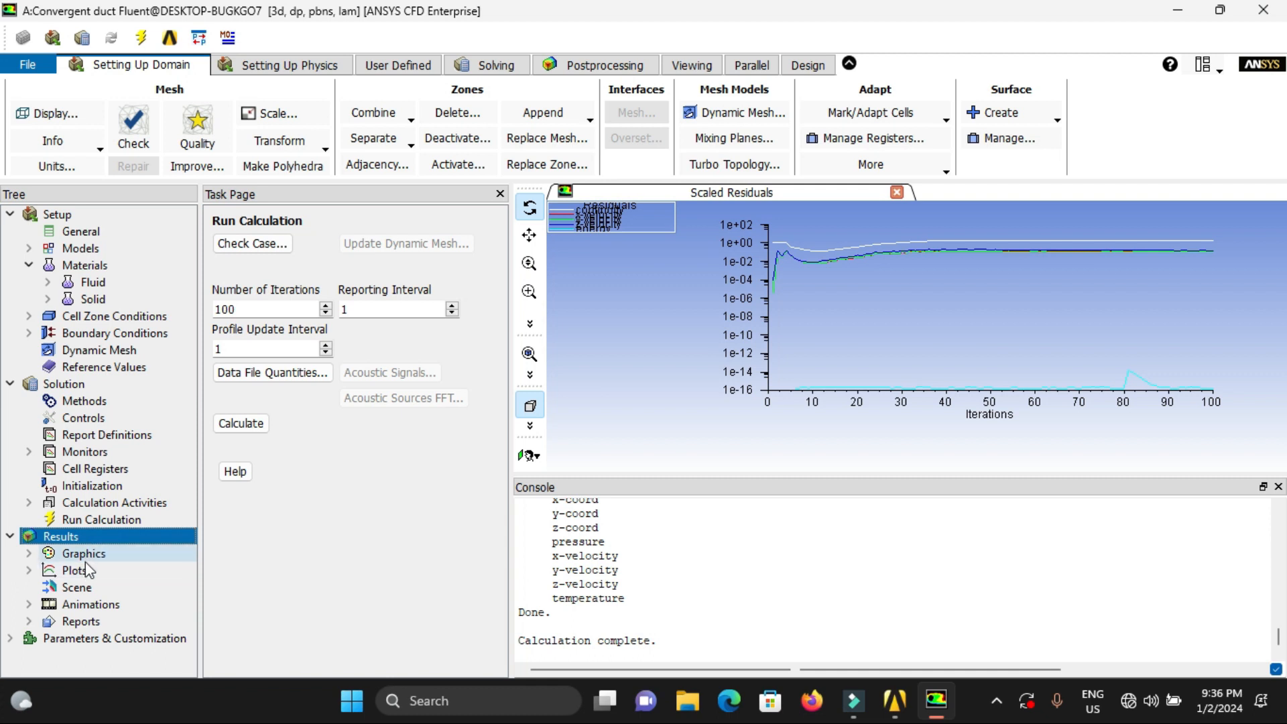
{"action": "left_click", "coordinate": [90, 554]}
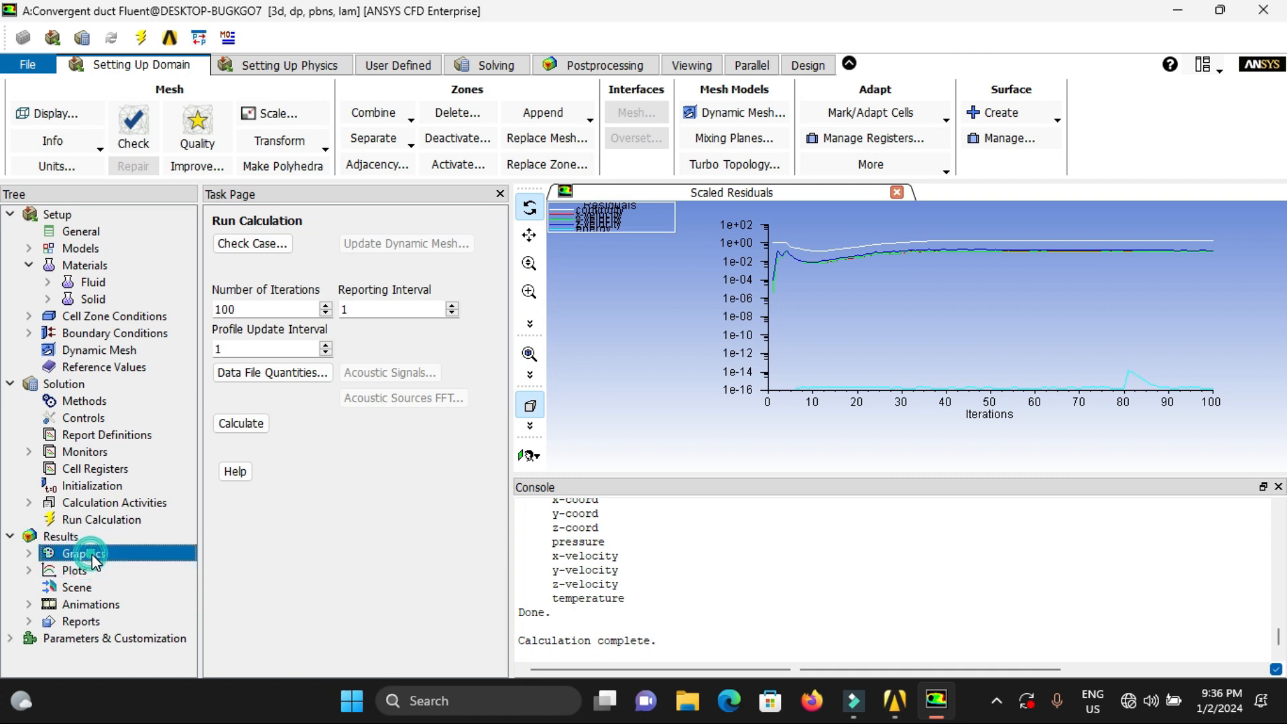
{"action": "double_click", "coordinate": [91, 554]}
{"action": "left_click", "coordinate": [95, 587]}
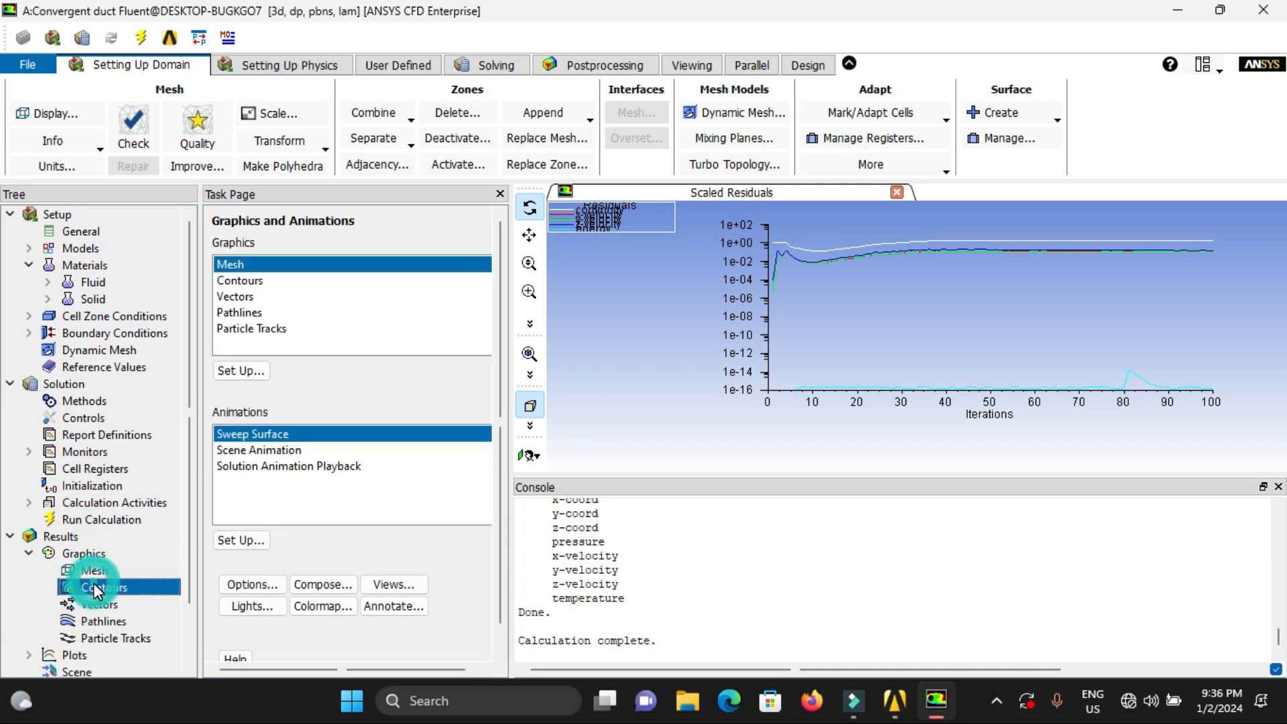
{"action": "scroll", "coordinate": [428, 560], "scroll_direction": "down", "scroll_amount": 1}
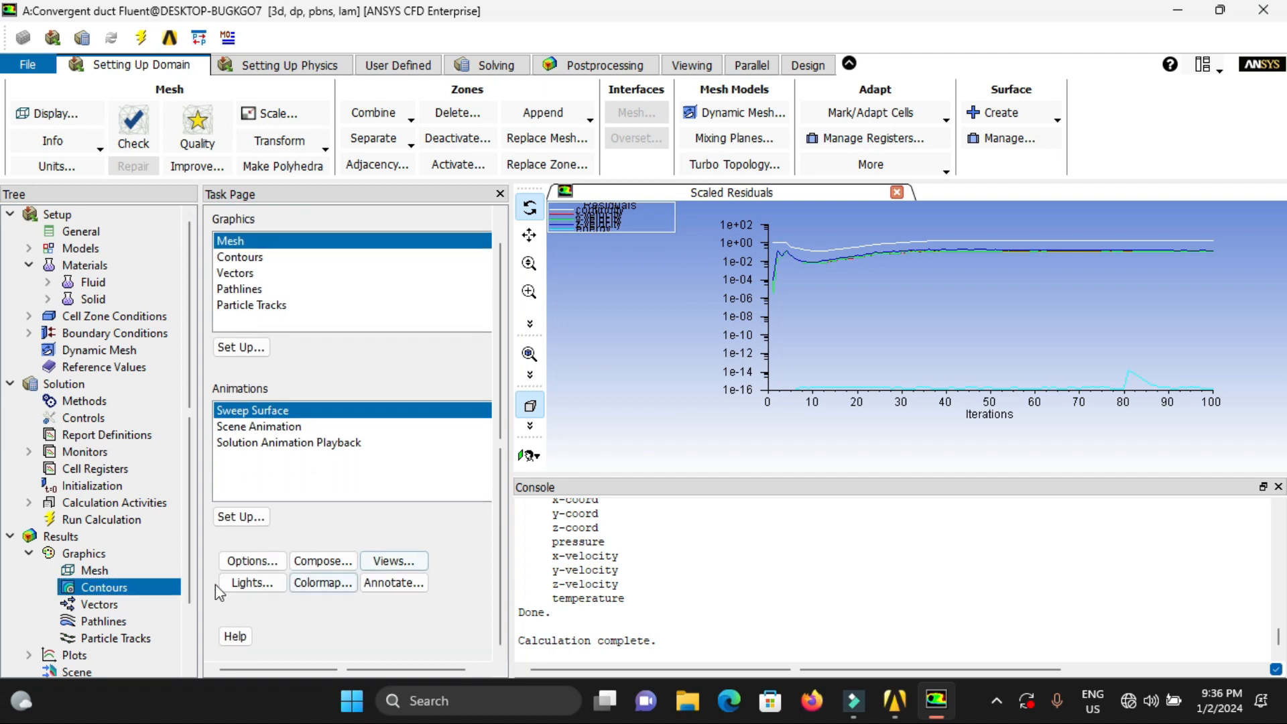
{"action": "double_click", "coordinate": [131, 605]}
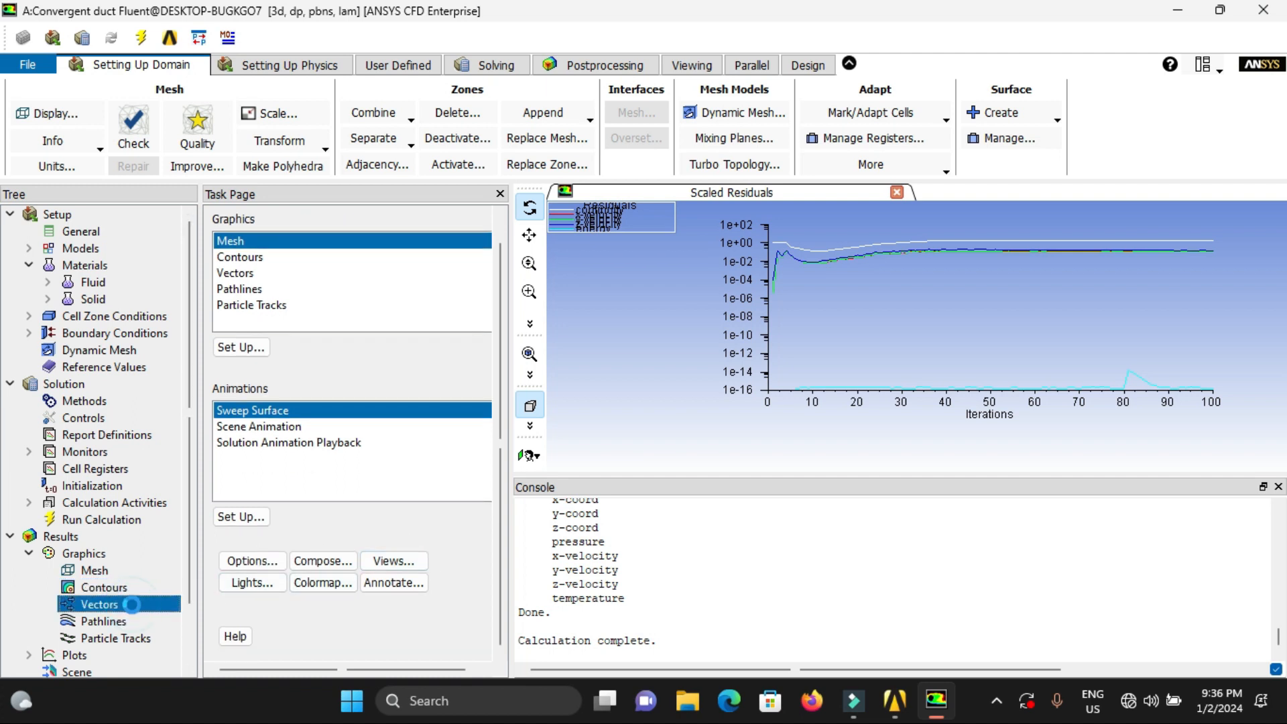
{"action": "left_click_drag", "start_coordinate": [472, 375], "coordinate": [492, 171]}
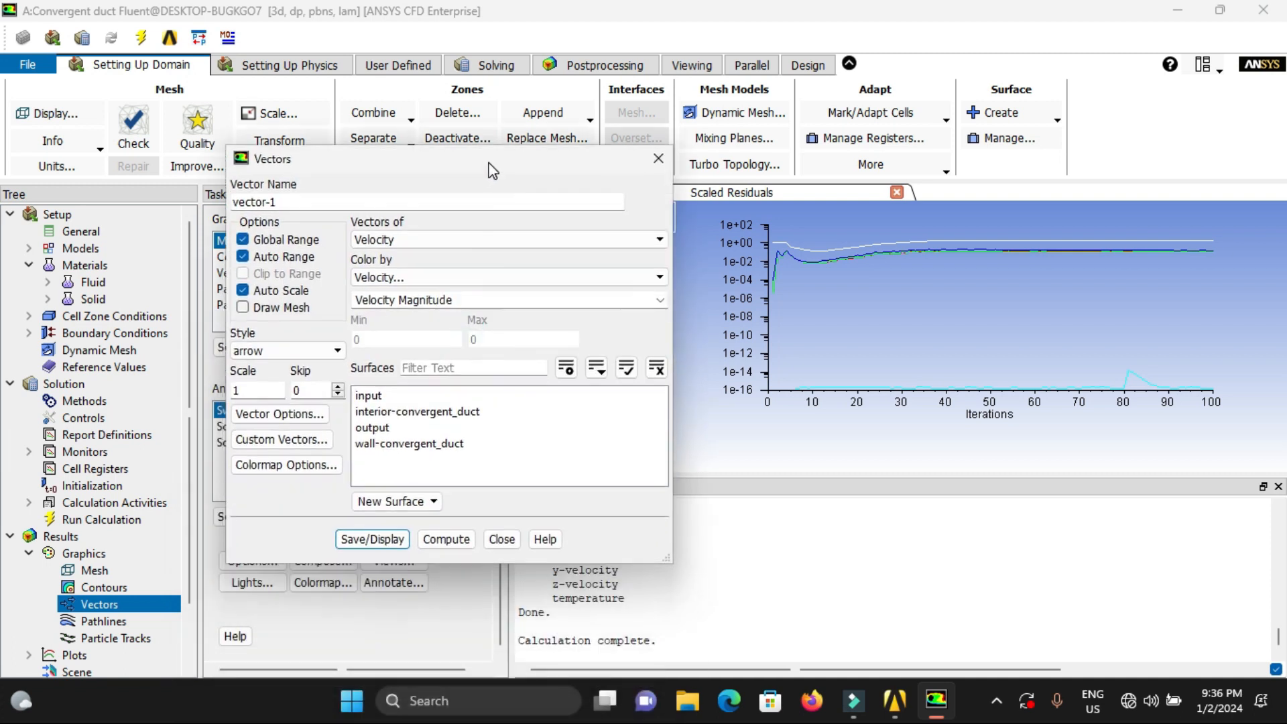
{"action": "left_click", "coordinate": [387, 417]}
{"action": "left_click", "coordinate": [394, 389]}
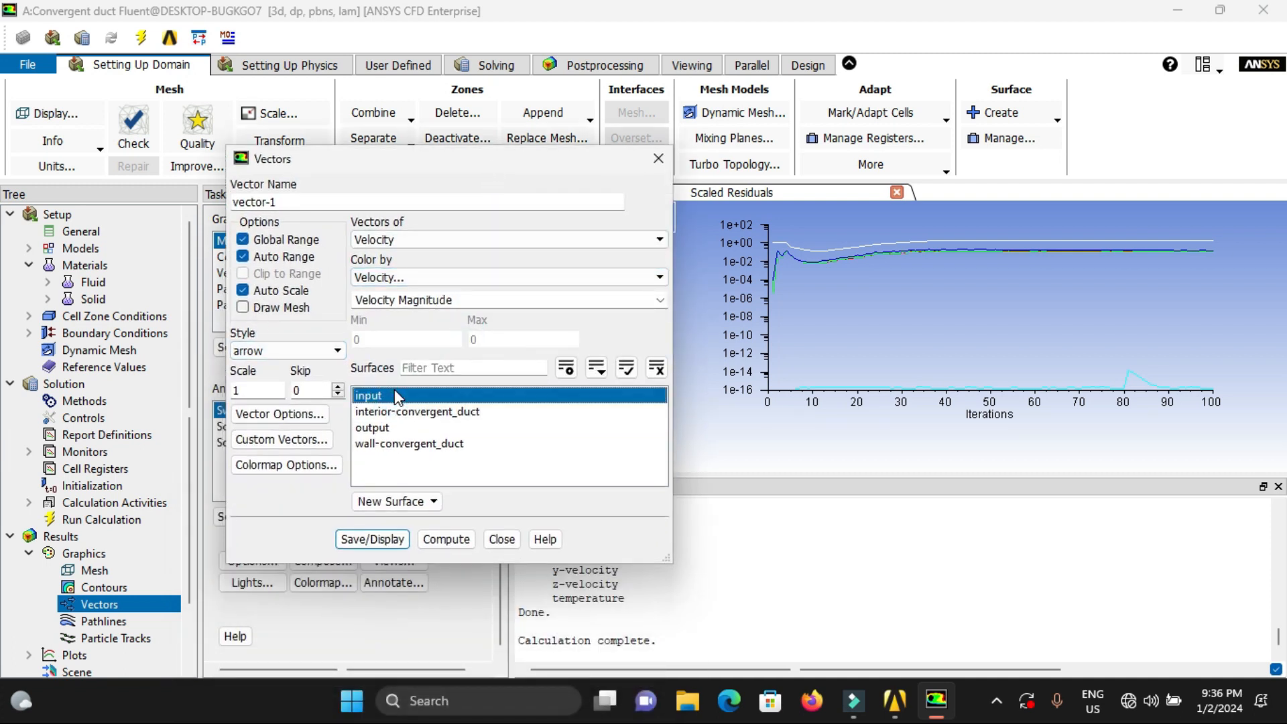
{"action": "left_click", "coordinate": [378, 239]}
{"action": "left_click", "coordinate": [378, 239]}
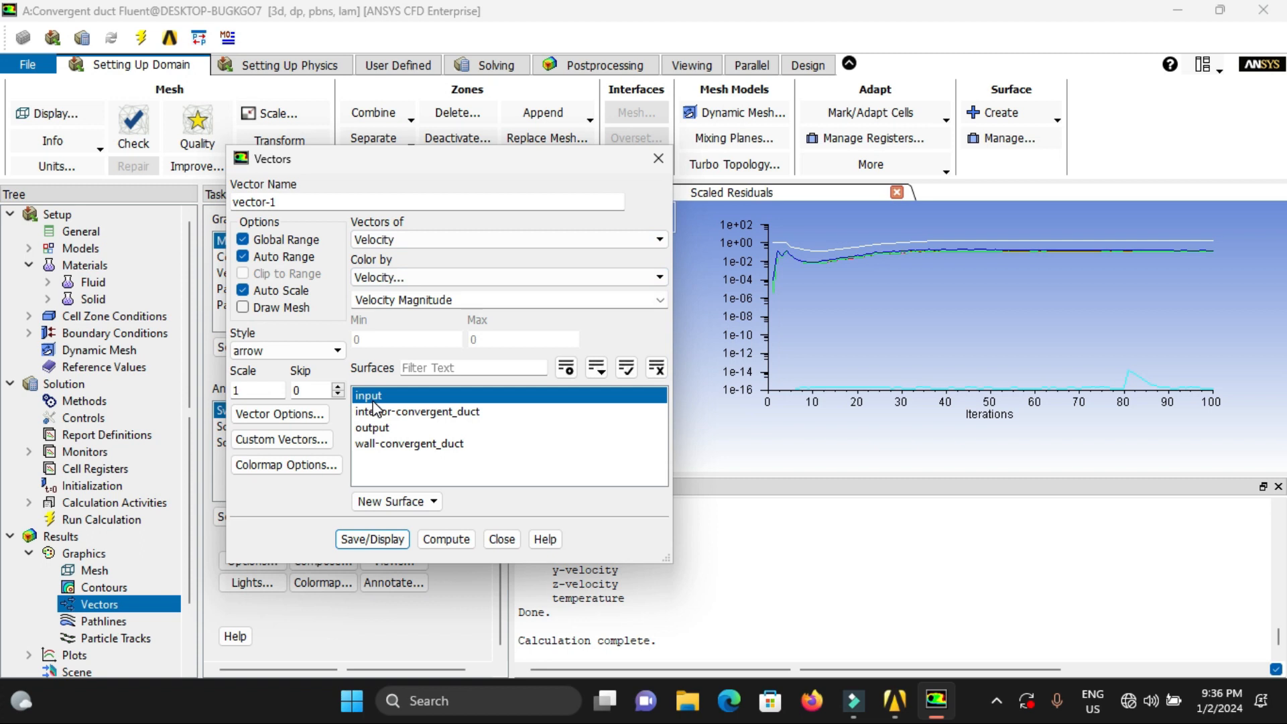
{"action": "left_click", "coordinate": [384, 541]}
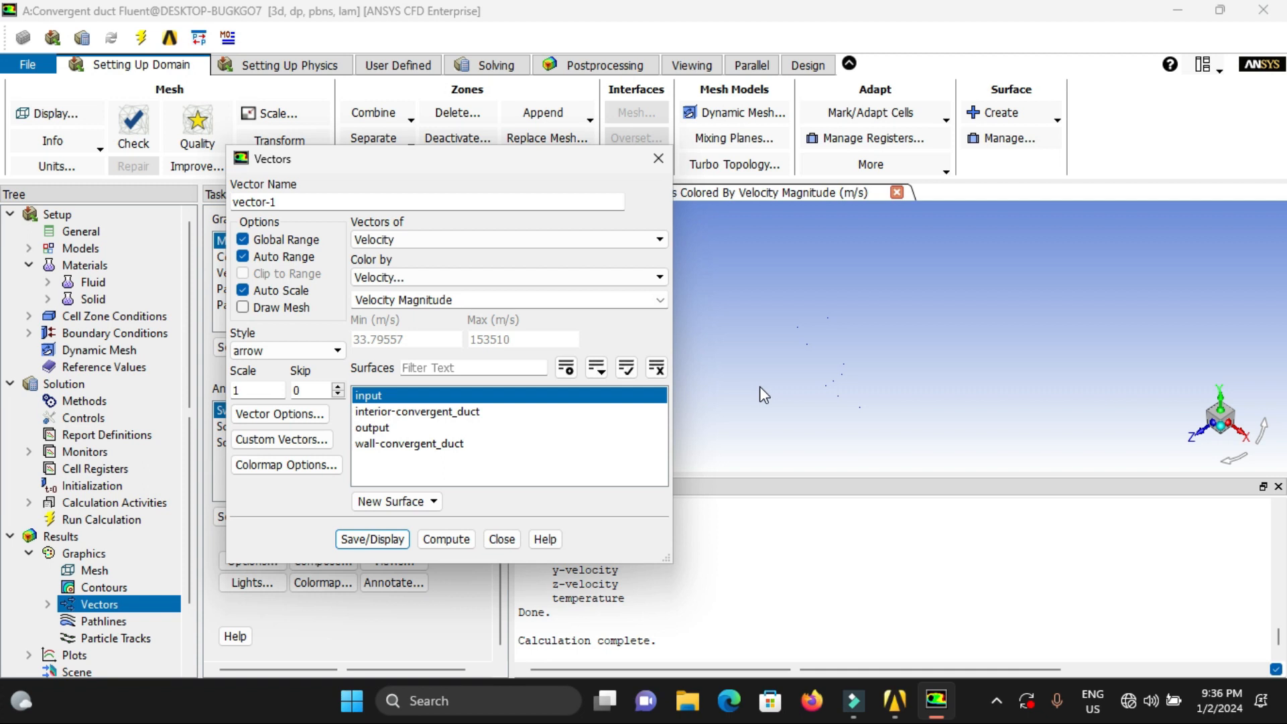
Step: Add the interior-convergent_duct, output and wall-convergent_duct surfaces to the vector plot and redisplay it
{"action": "left_click_drag", "start_coordinate": [577, 177], "coordinate": [515, 161]}
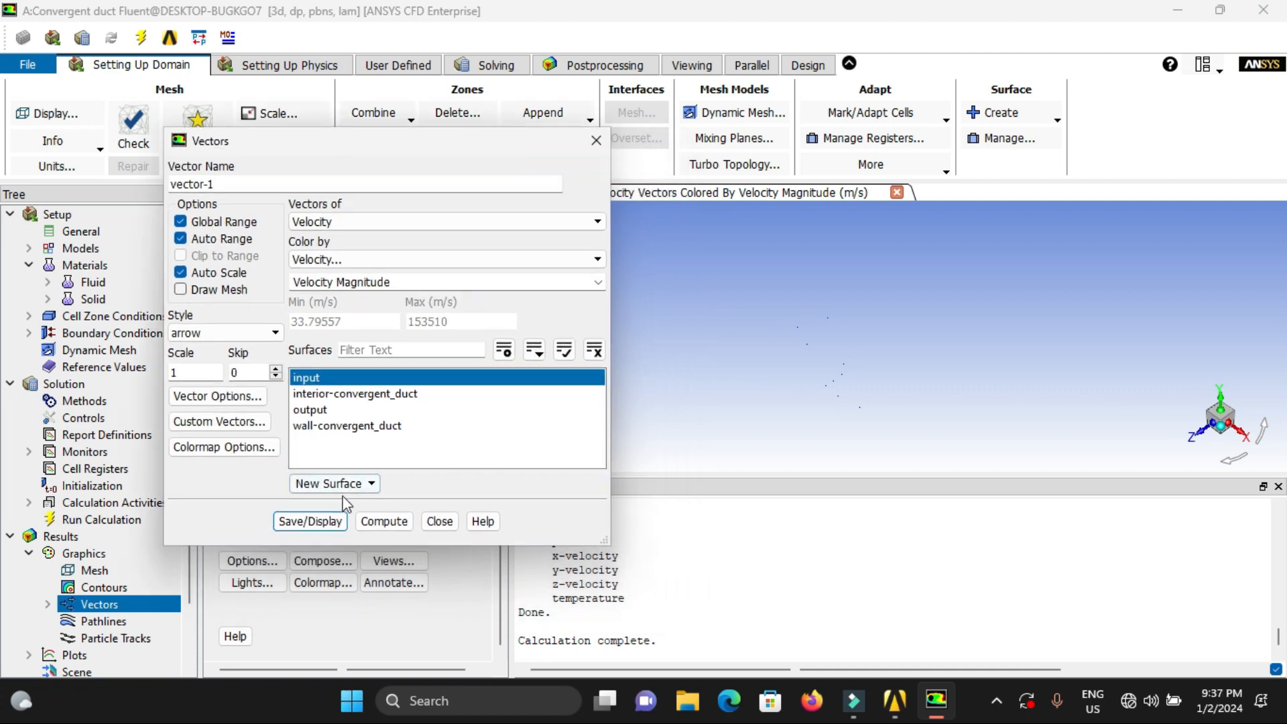
{"action": "left_click", "coordinate": [359, 395]}
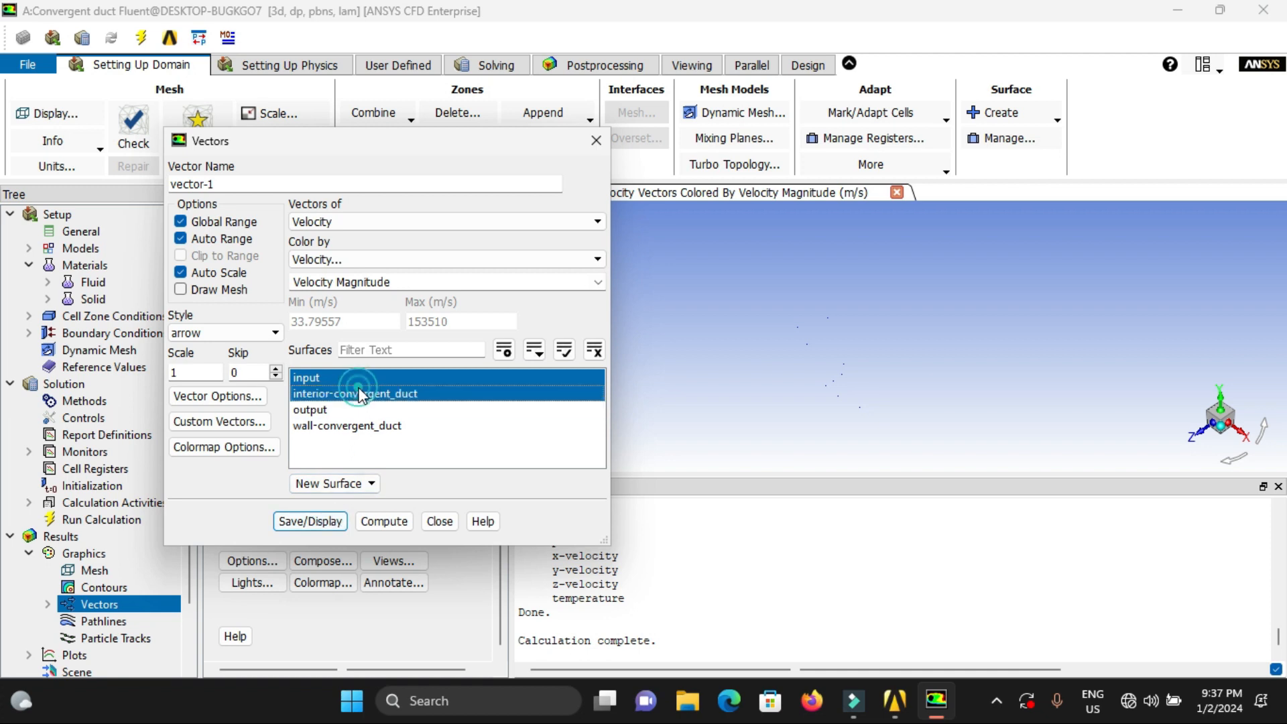
{"action": "left_click", "coordinate": [353, 408]}
{"action": "left_click", "coordinate": [352, 426]}
{"action": "left_click", "coordinate": [325, 523]}
{"action": "middle_click_drag", "start_coordinate": [812, 433], "coordinate": [826, 411]}
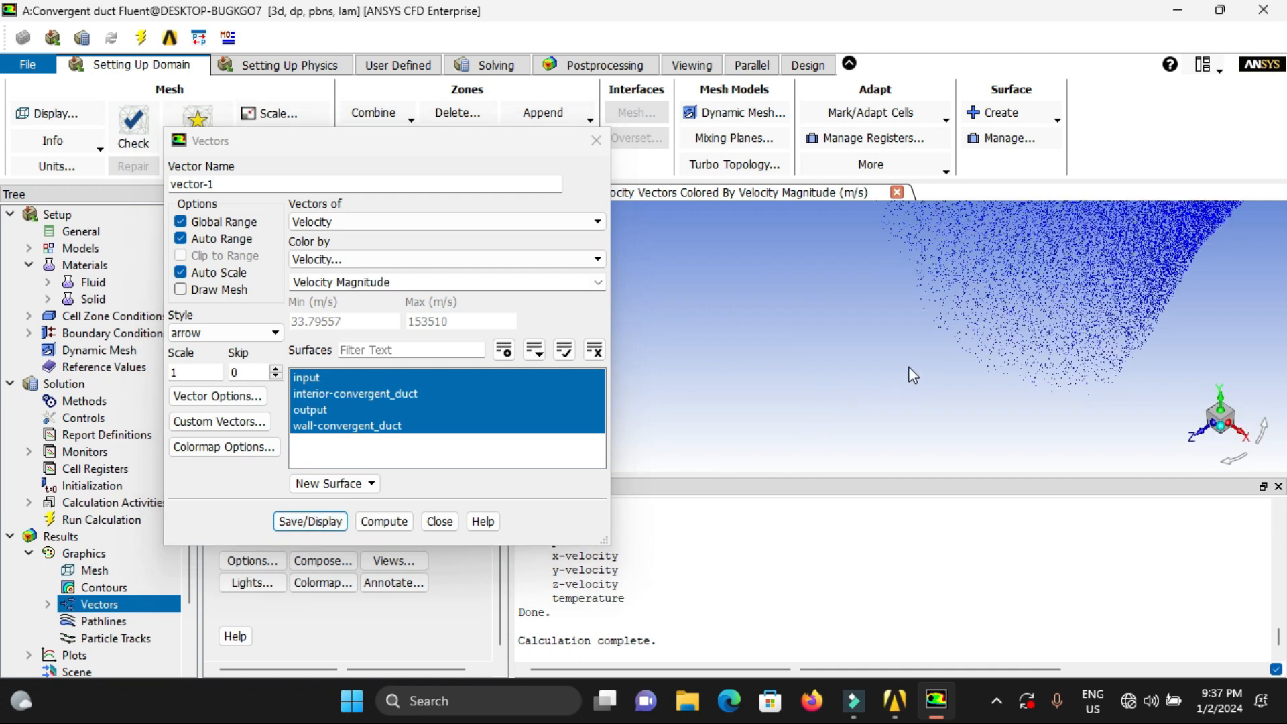
{"action": "scroll", "coordinate": [1039, 277], "scroll_direction": "down", "scroll_amount": 5}
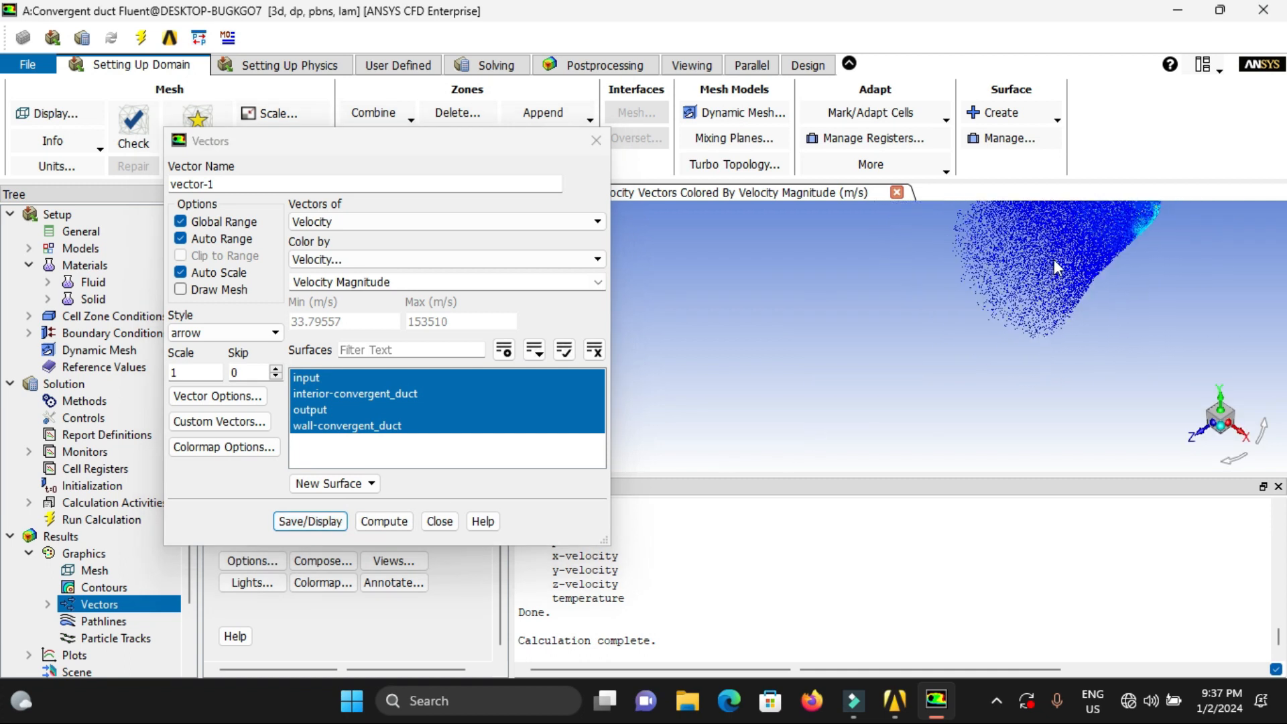
{"action": "scroll", "coordinate": [1056, 259], "scroll_direction": "down", "scroll_amount": 3}
{"action": "scroll", "coordinate": [1128, 213], "scroll_direction": "up", "scroll_amount": 2}
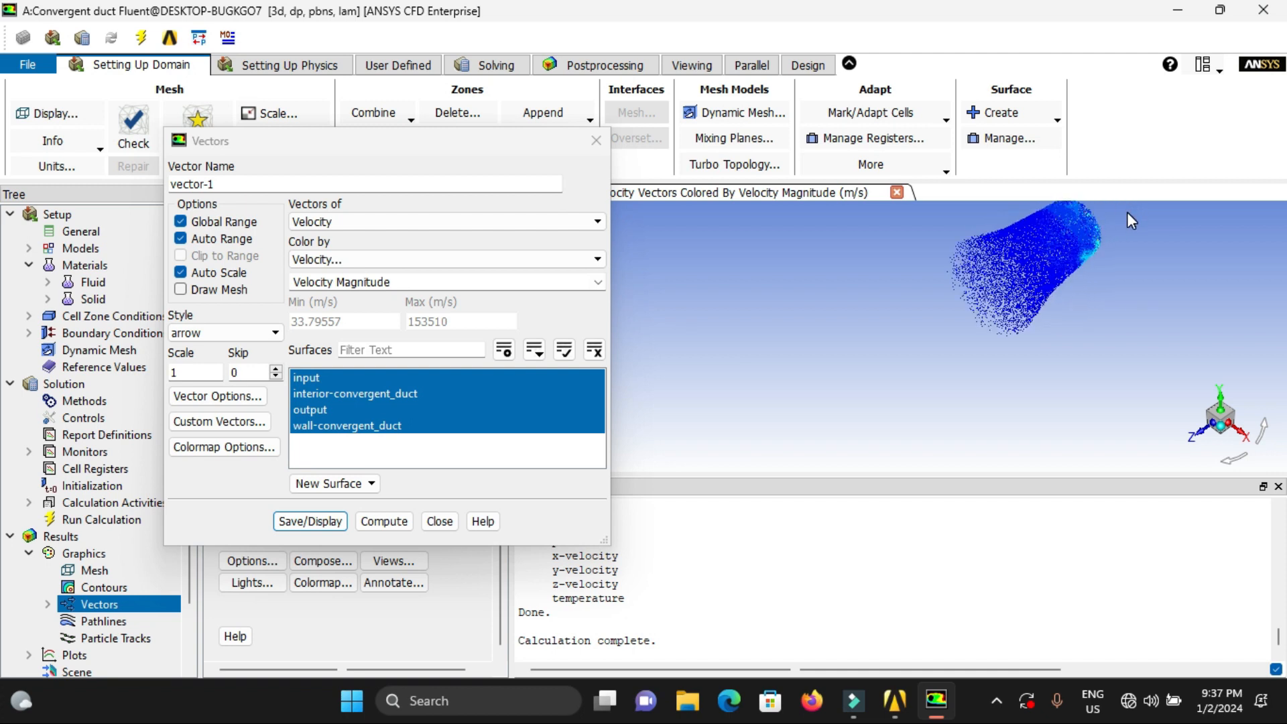
{"action": "scroll", "coordinate": [1128, 212], "scroll_direction": "up", "scroll_amount": 2}
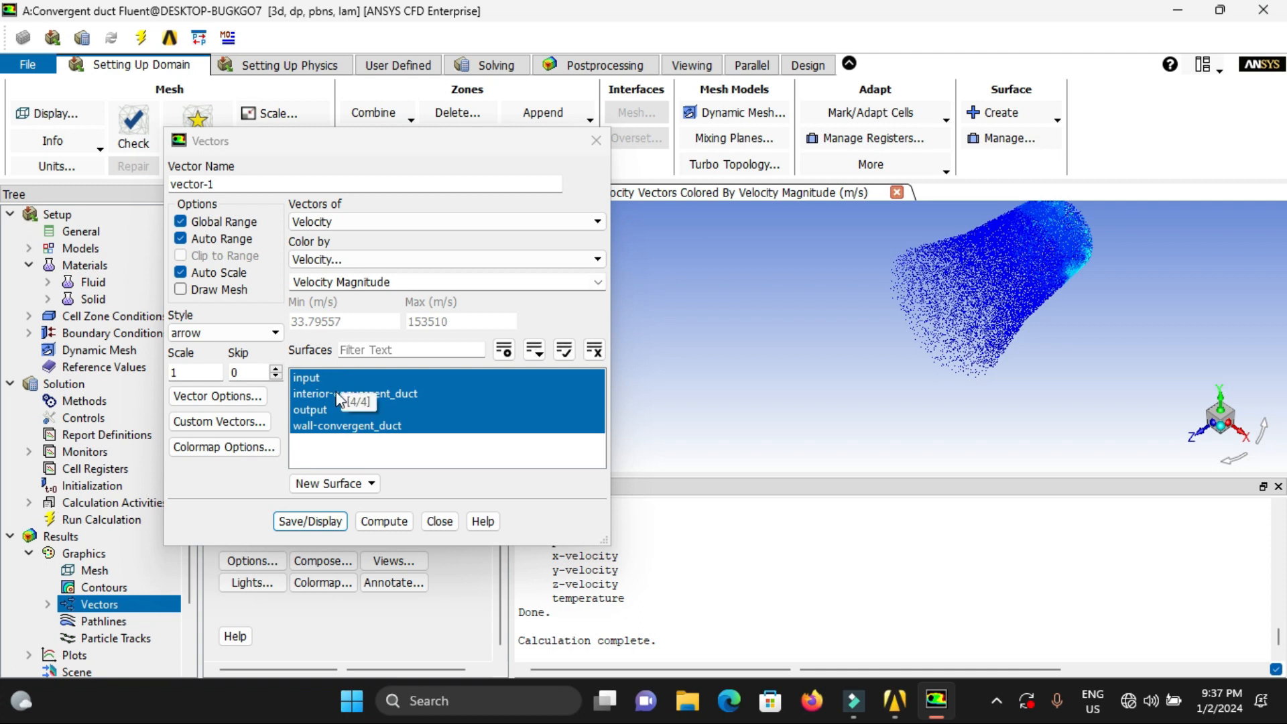
Step: Recolour the vector plot by static pressure on all four selected surfaces and redisplay it
{"action": "left_click", "coordinate": [424, 212]}
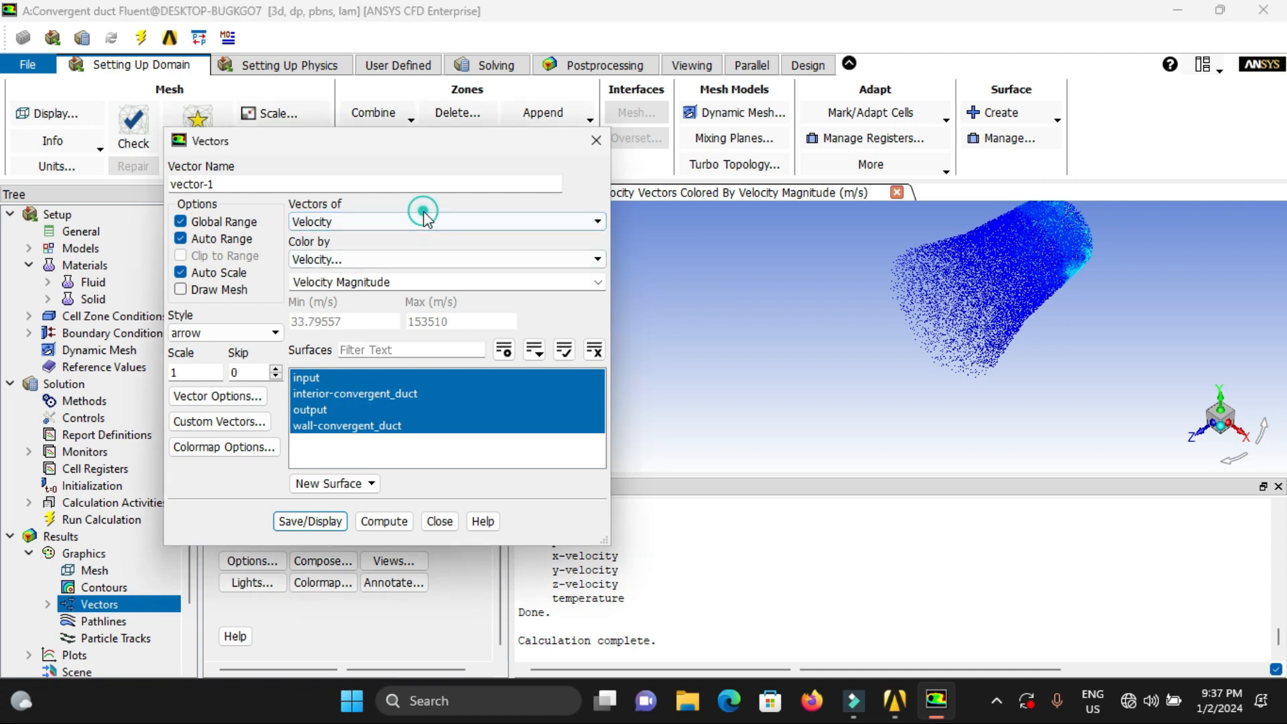
{"action": "left_click", "coordinate": [421, 220]}
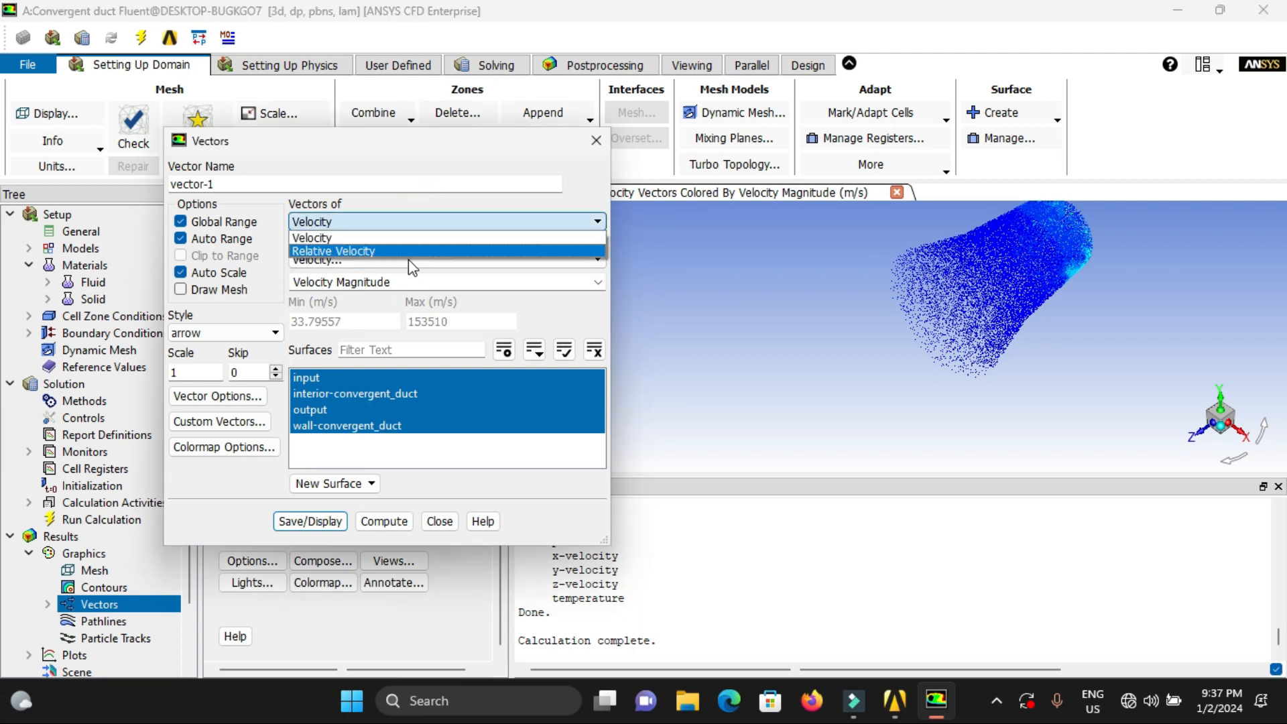
{"action": "left_click", "coordinate": [410, 261]}
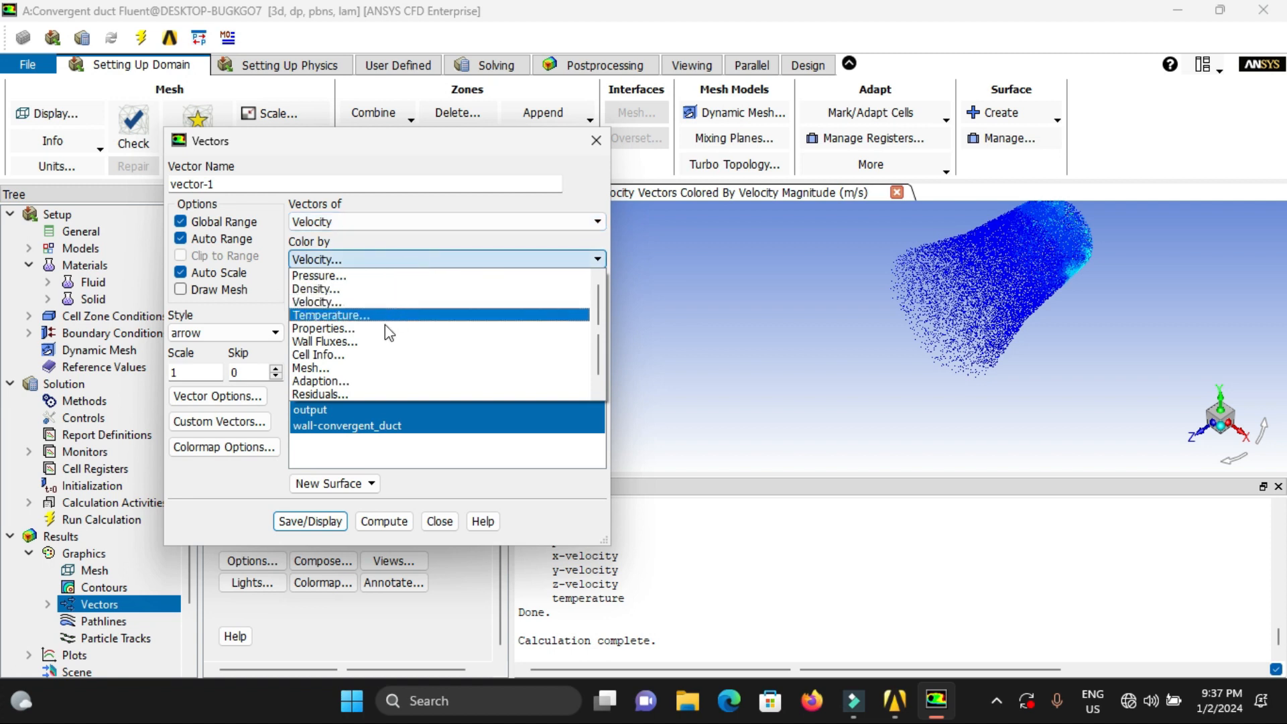
{"action": "left_click", "coordinate": [403, 265]}
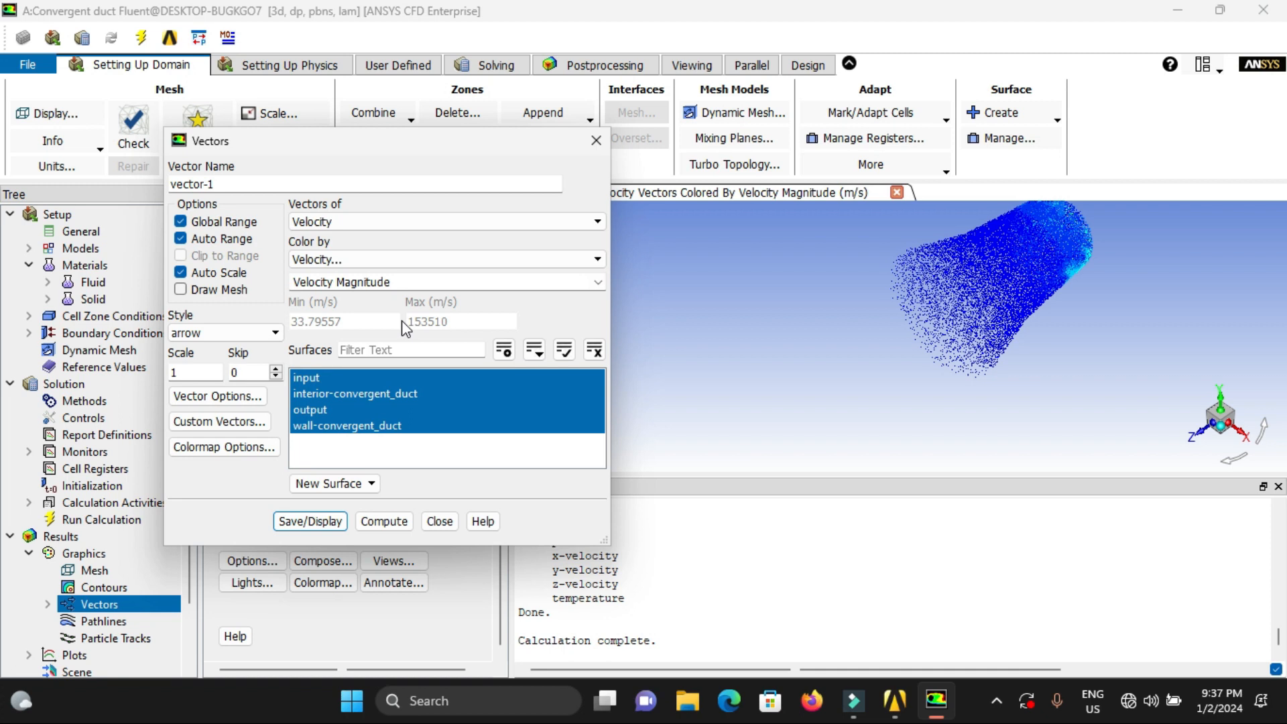
{"action": "left_click", "coordinate": [403, 259]}
{"action": "left_click", "coordinate": [403, 275]}
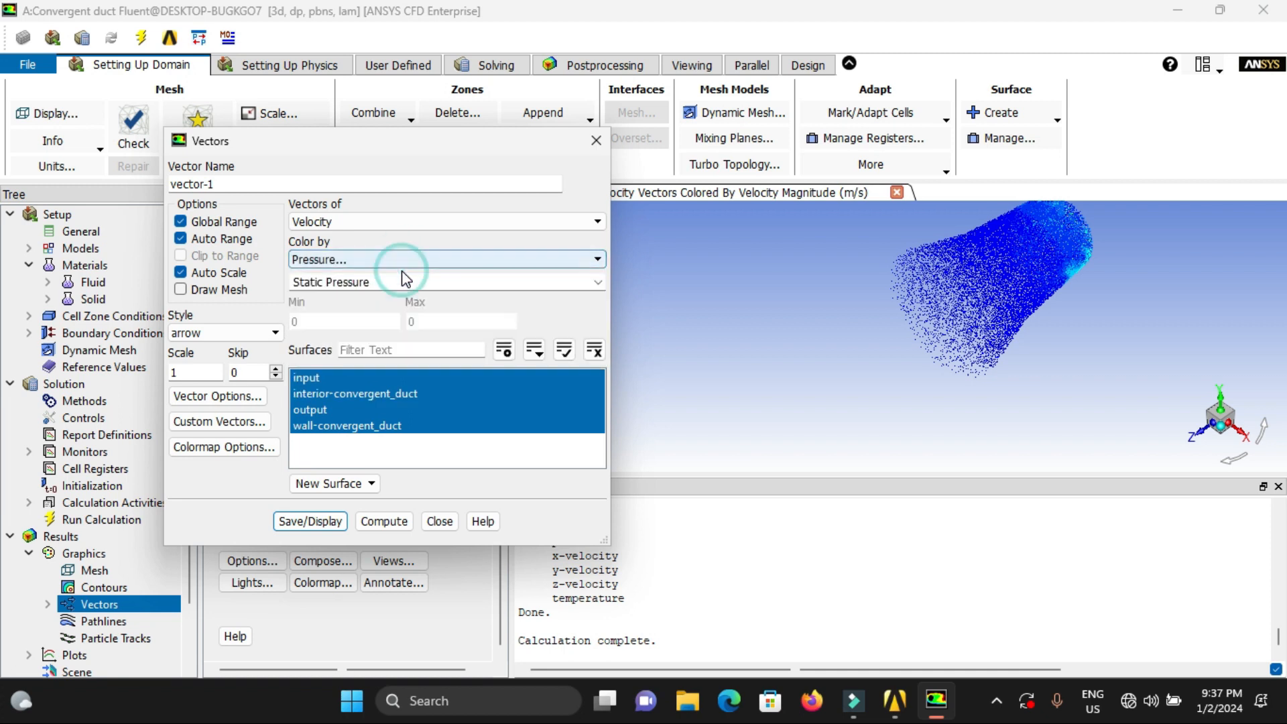
{"action": "left_click", "coordinate": [307, 524]}
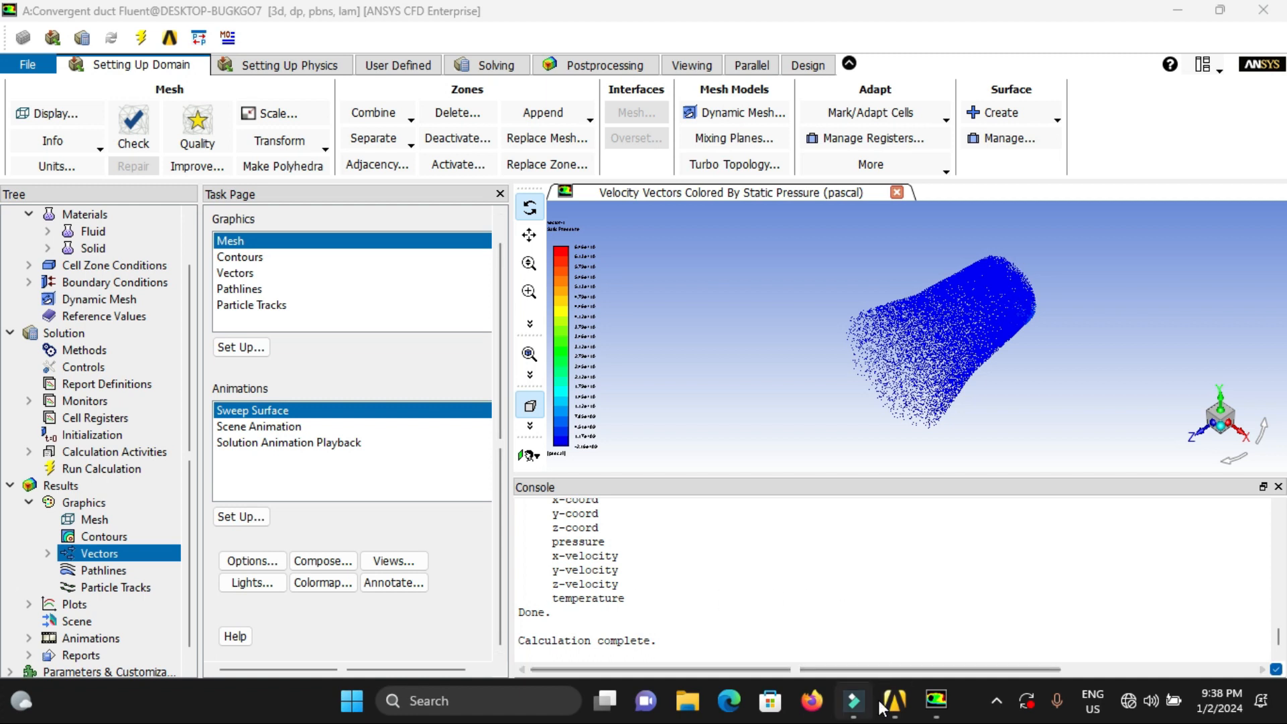
Step: Quit Fluent, using the settings changes for the current calculation only
{"action": "left_click", "coordinate": [896, 701]}
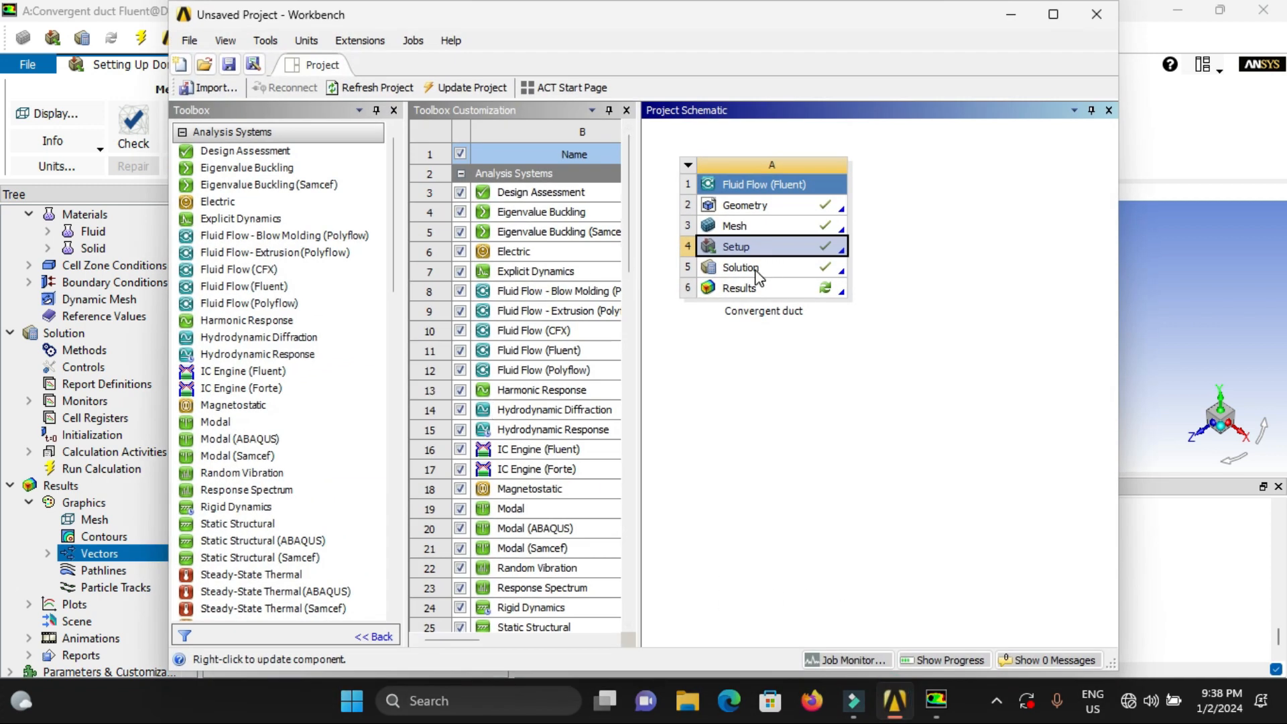
{"action": "left_click", "coordinate": [1020, 20]}
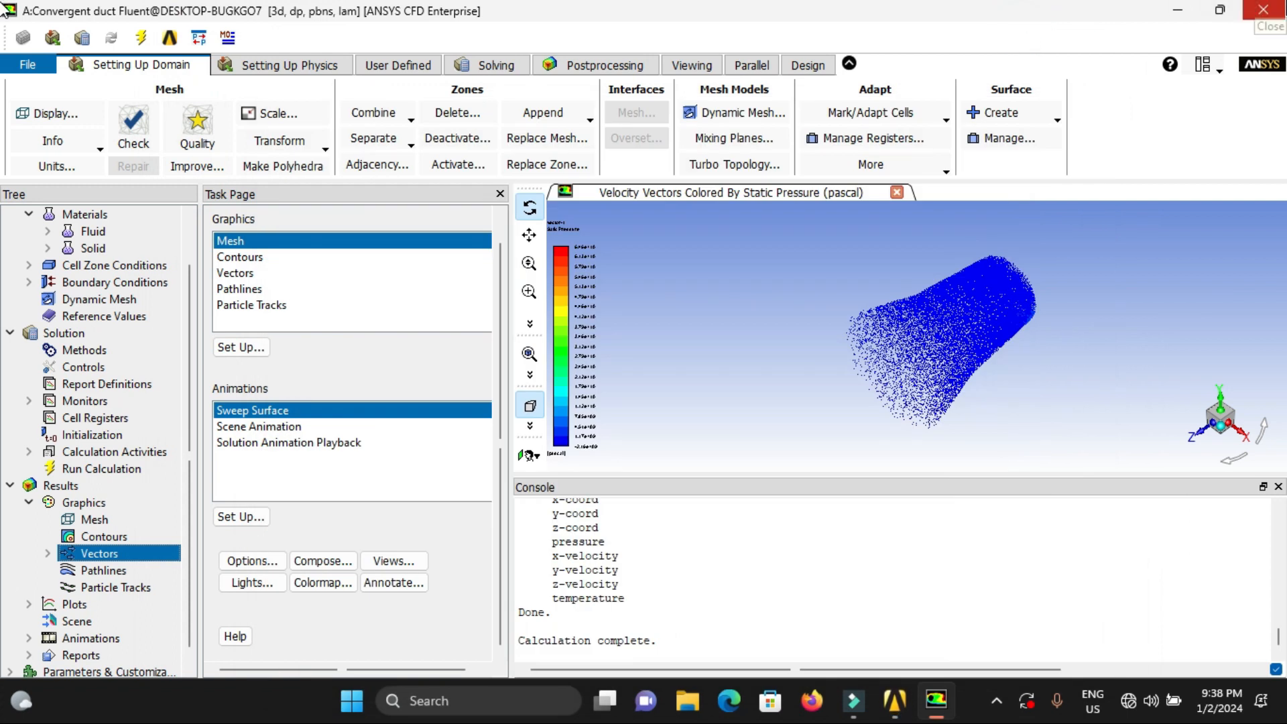
{"action": "left_click", "coordinate": [1264, 9]}
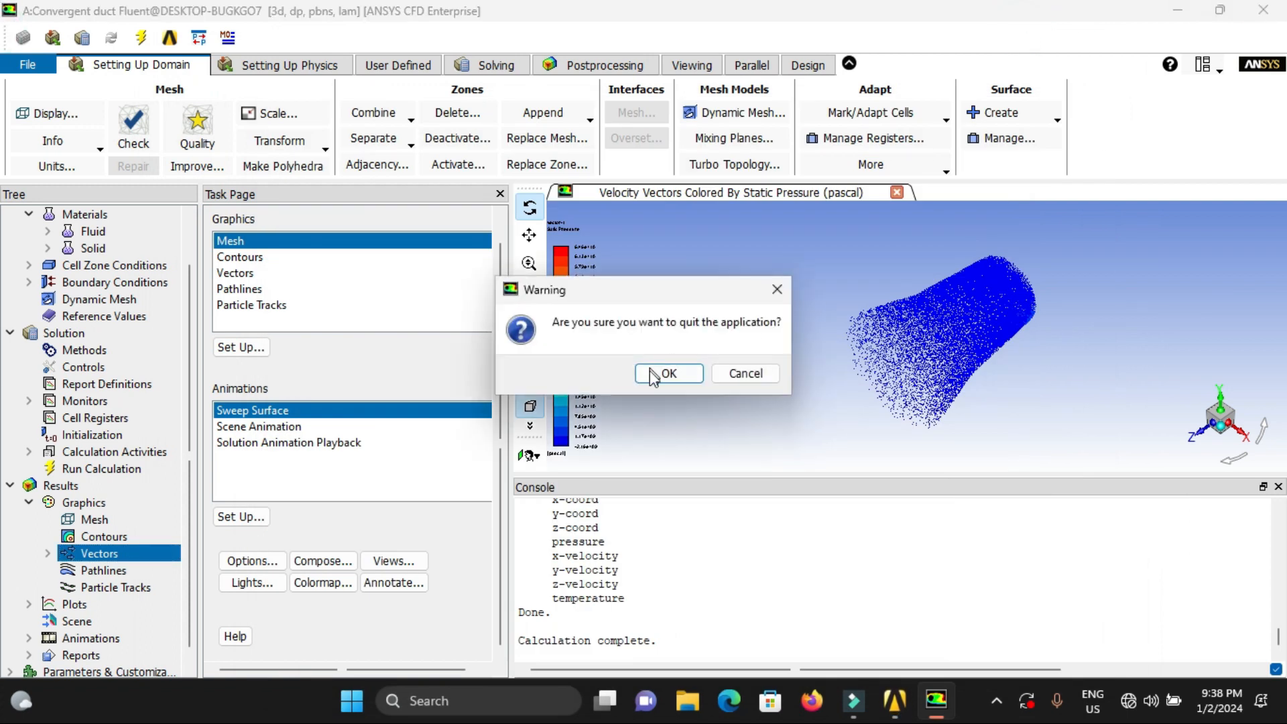
{"action": "left_click", "coordinate": [669, 373]}
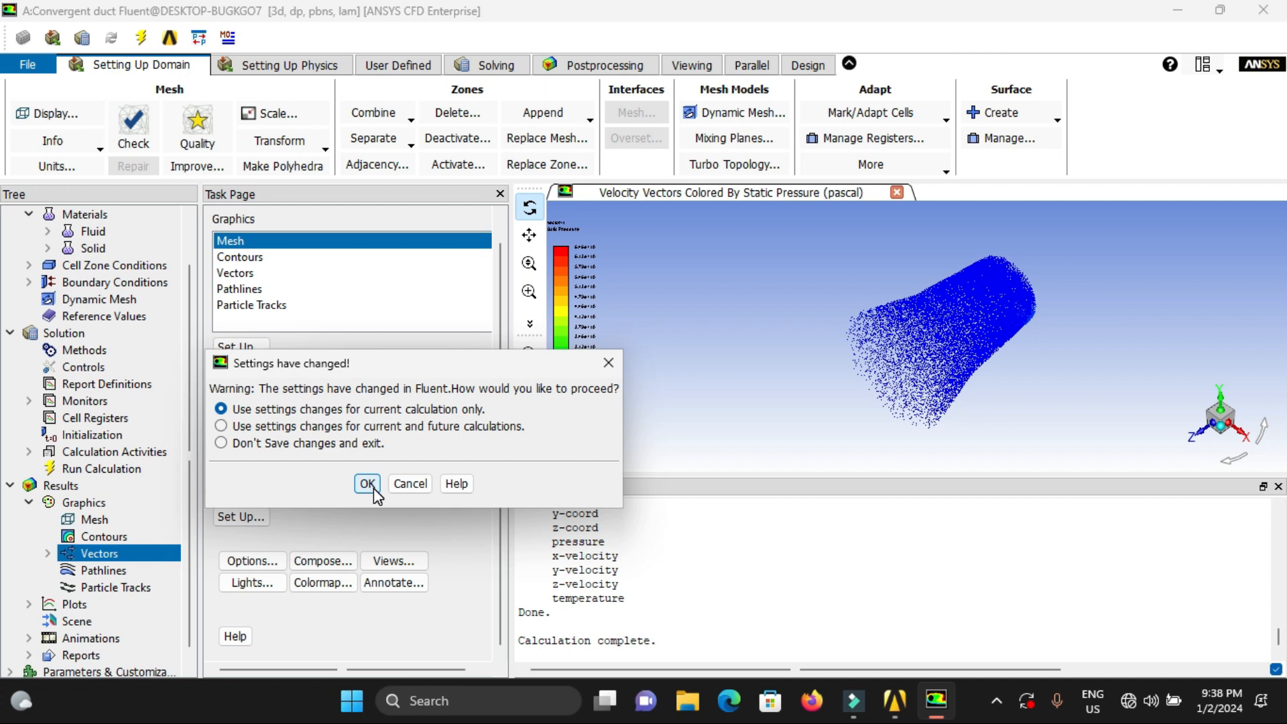
{"action": "left_click", "coordinate": [370, 487]}
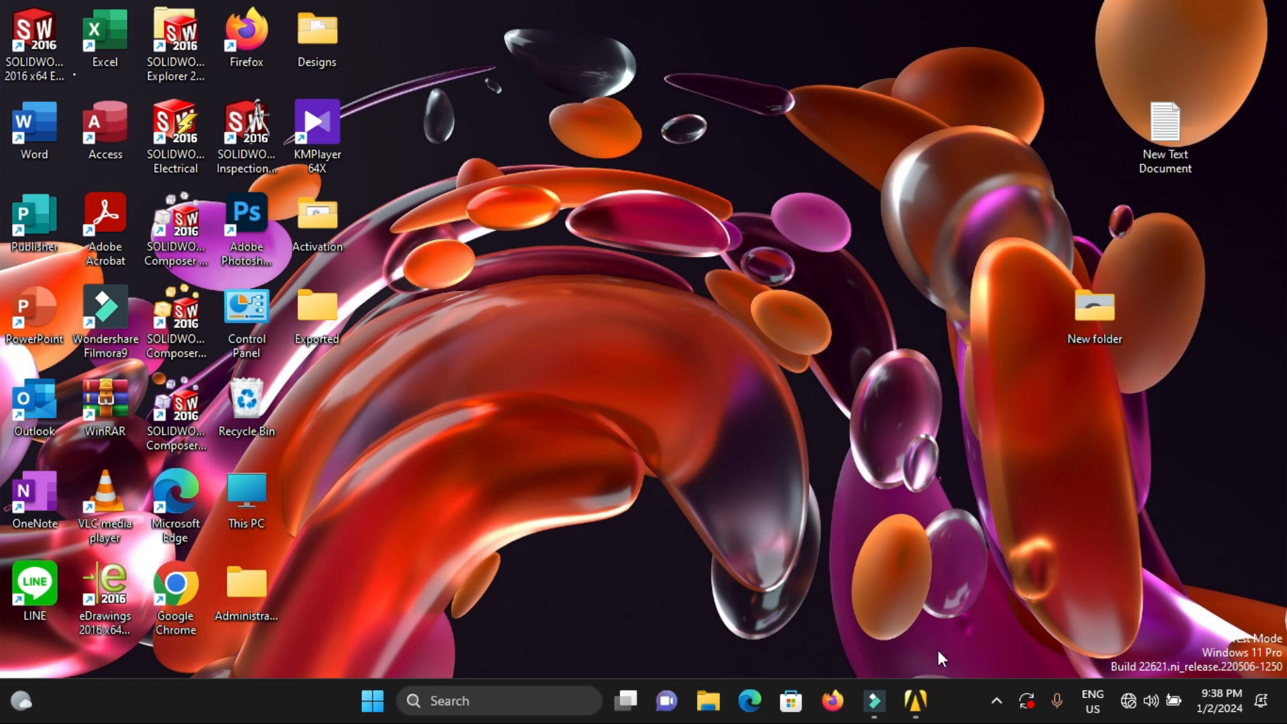
Step: Switch to Workbench, open the Results of the Convergent duct system in CFD-Post, and insert a streamline named Streamline 1
{"action": "left_click", "coordinate": [916, 701]}
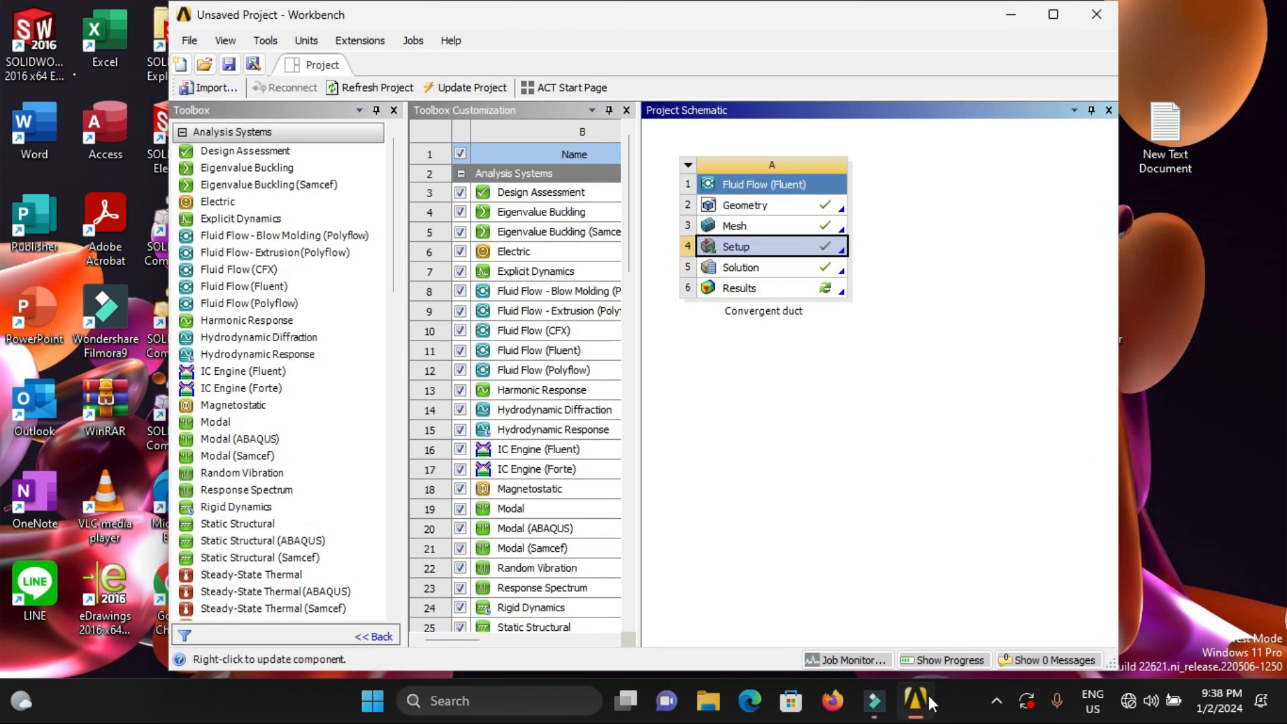
{"action": "double_click", "coordinate": [771, 289]}
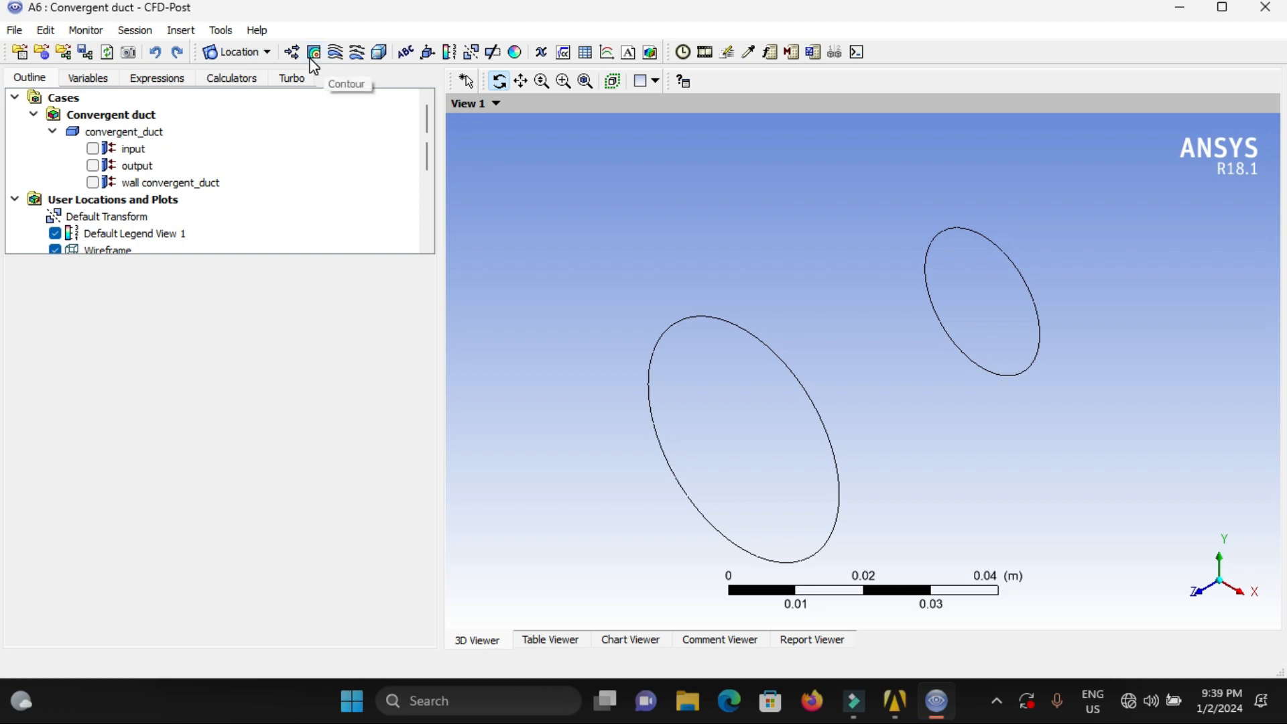
{"action": "left_click", "coordinate": [339, 58]}
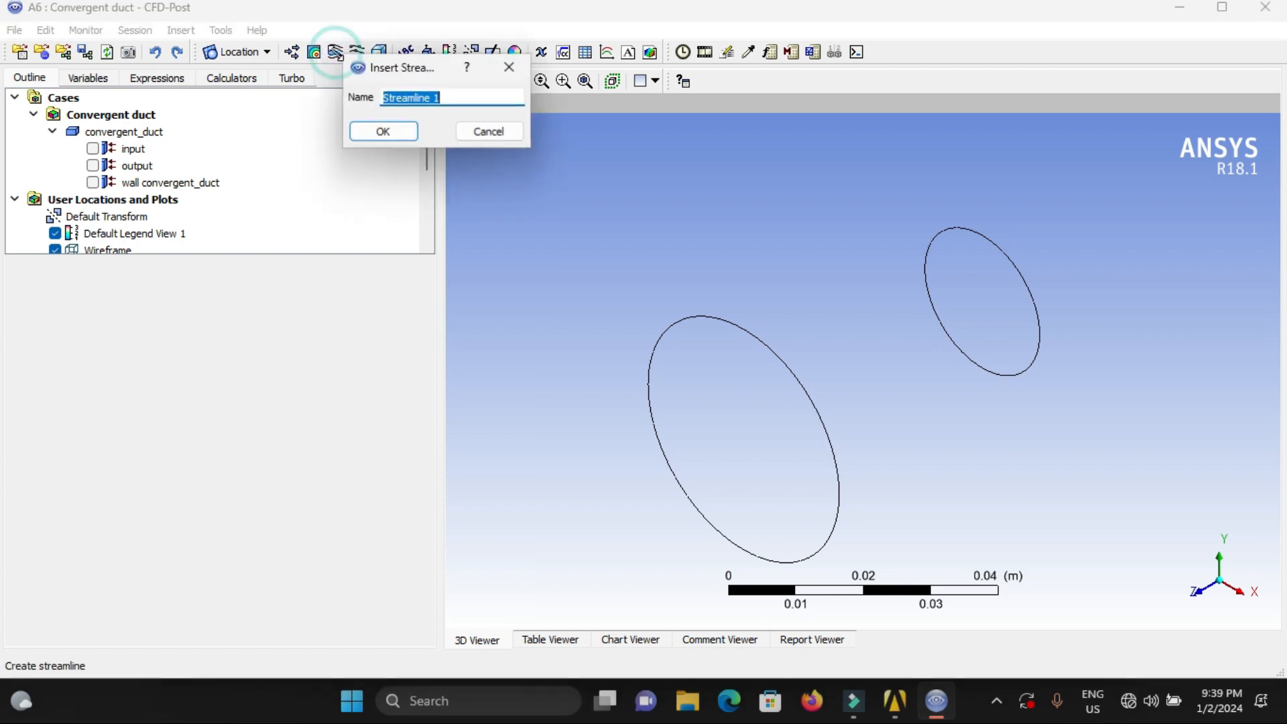
{"action": "left_click", "coordinate": [395, 138]}
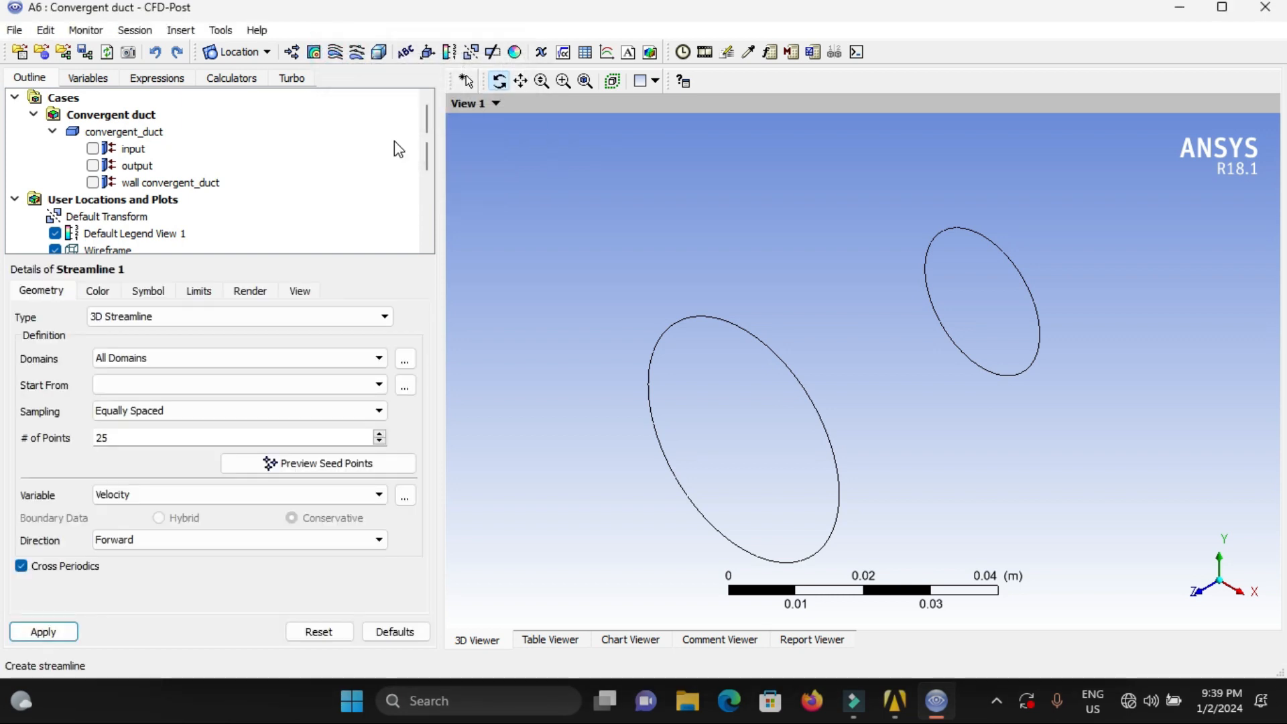
Step: Define Streamline 1 as a 3D velocity streamline starting from input with 250 equally spaced points, and display it
{"action": "left_click", "coordinate": [296, 324]}
{"action": "left_click", "coordinate": [296, 323]}
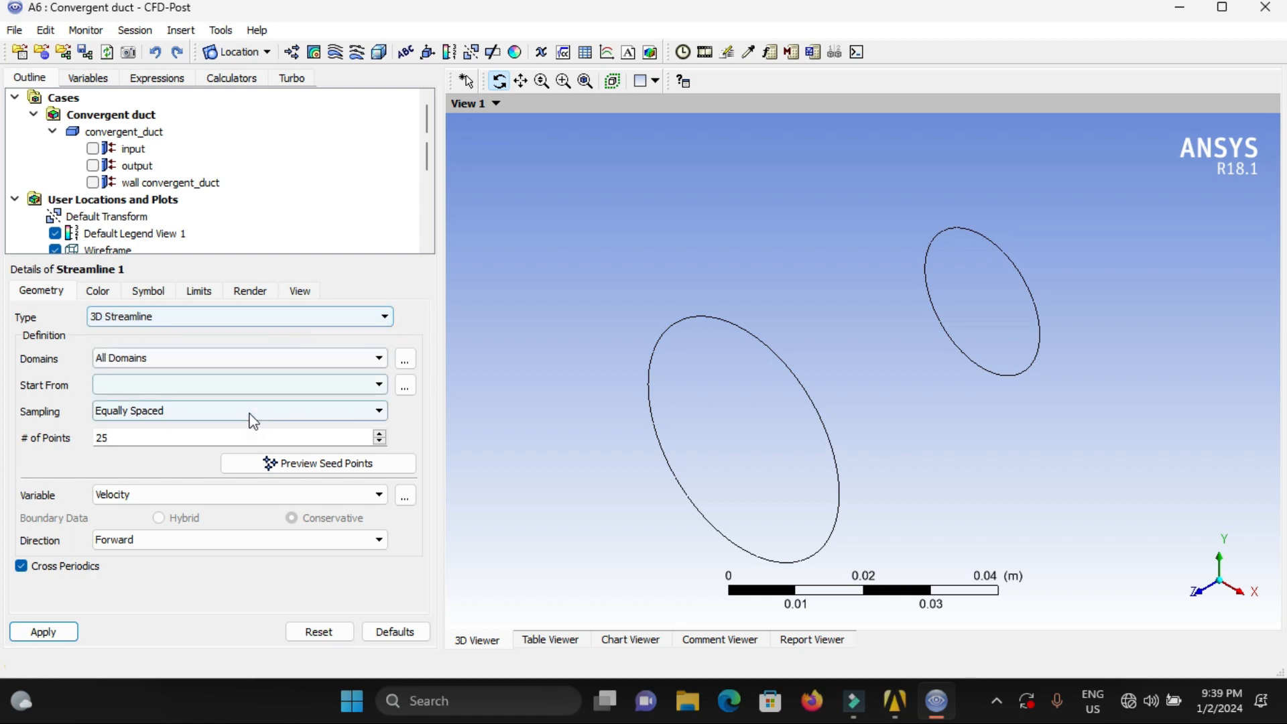
{"action": "left_click", "coordinate": [364, 385]}
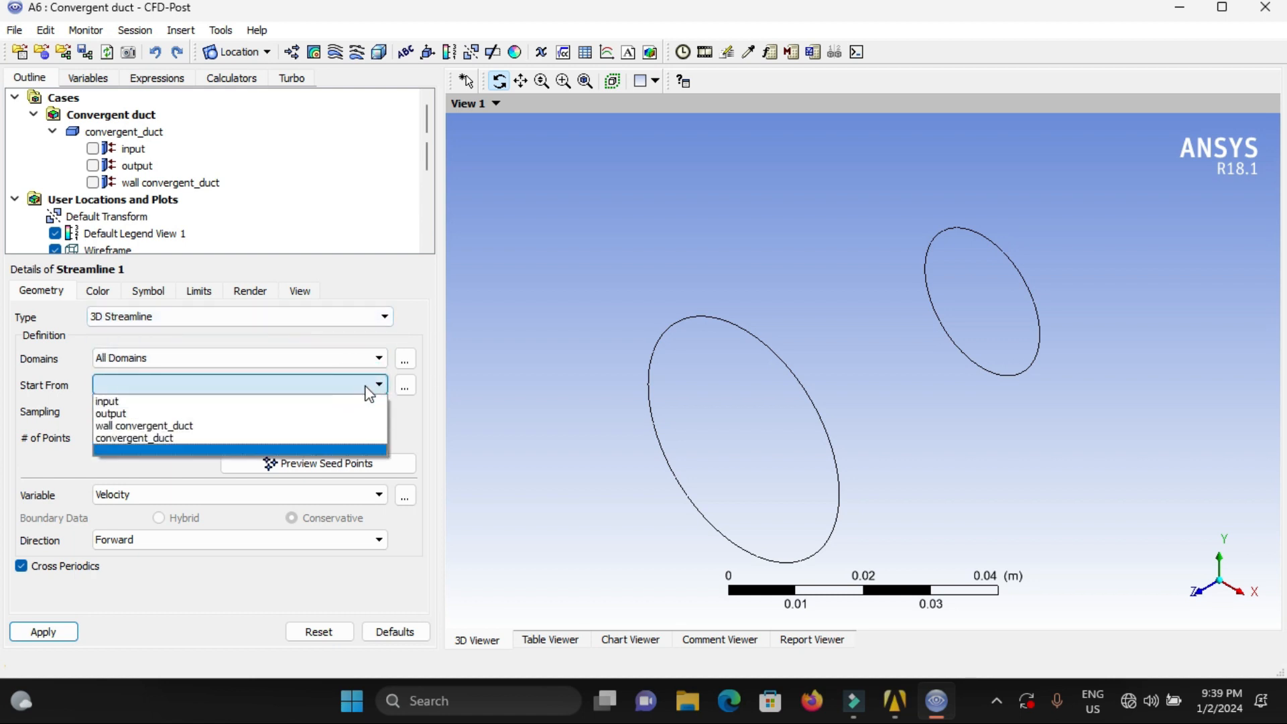
{"action": "left_click", "coordinate": [357, 399]}
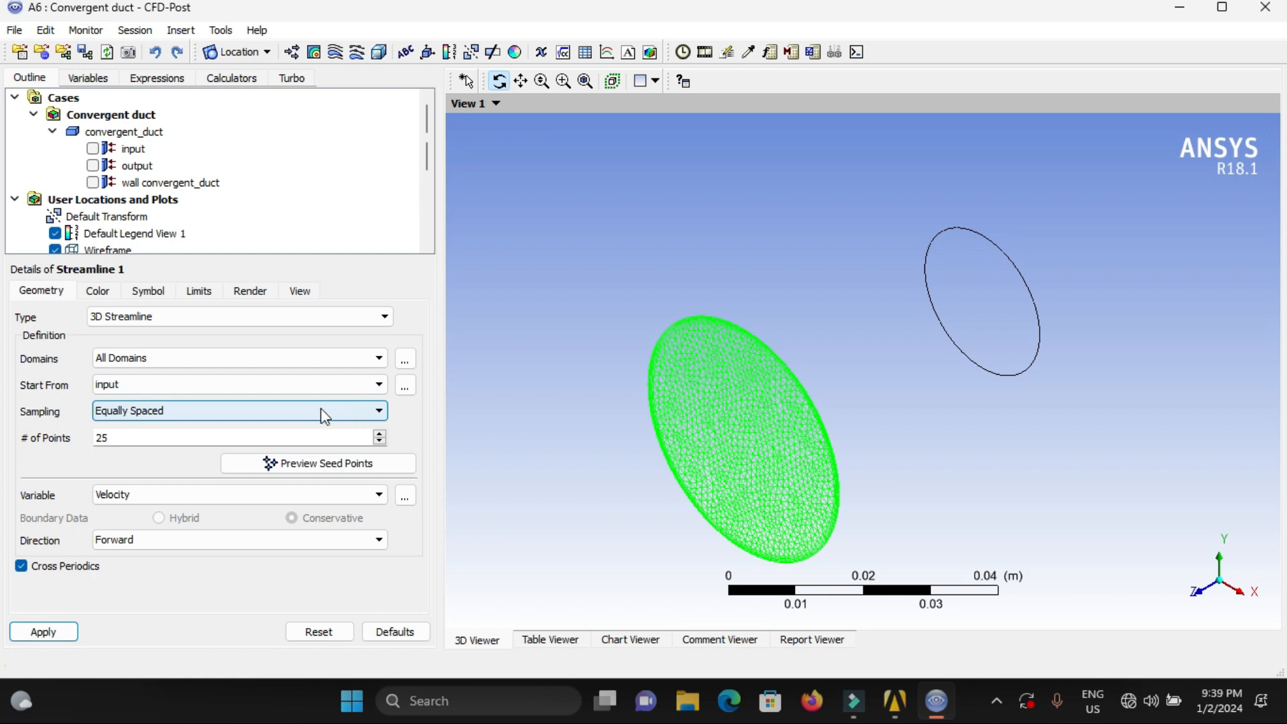
{"action": "left_click", "coordinate": [182, 495]}
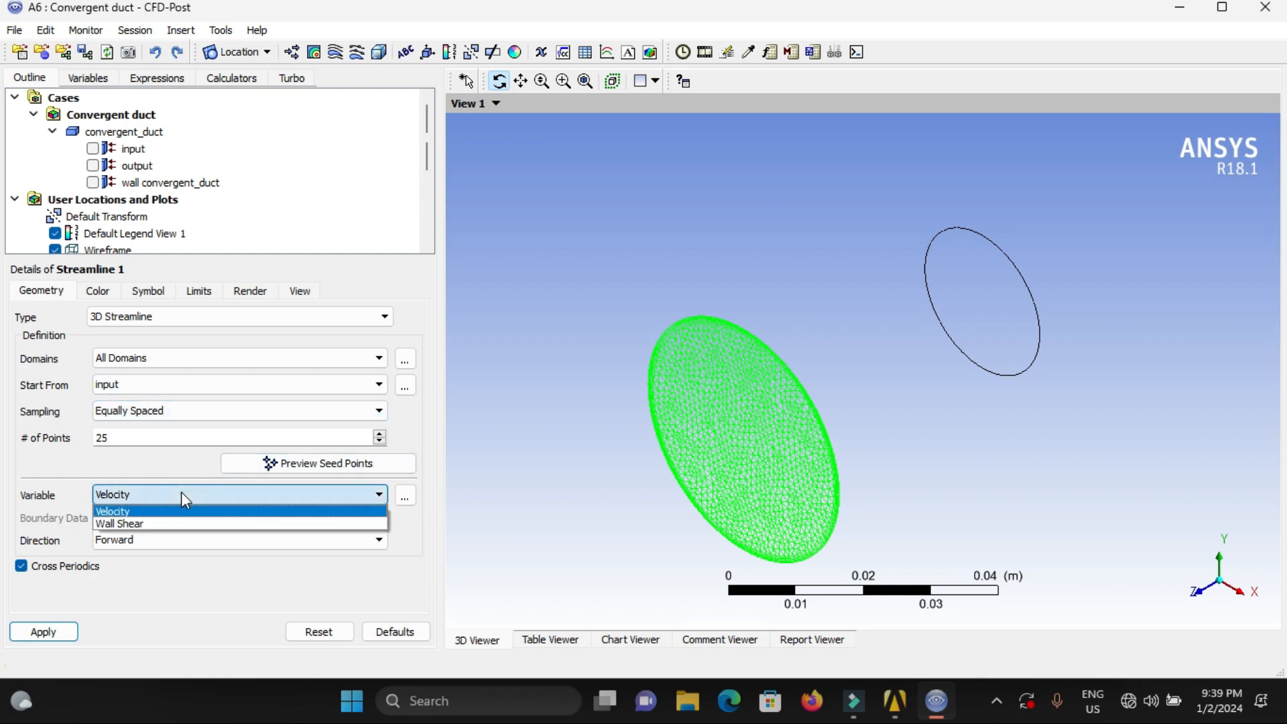
{"action": "left_click", "coordinate": [181, 494]}
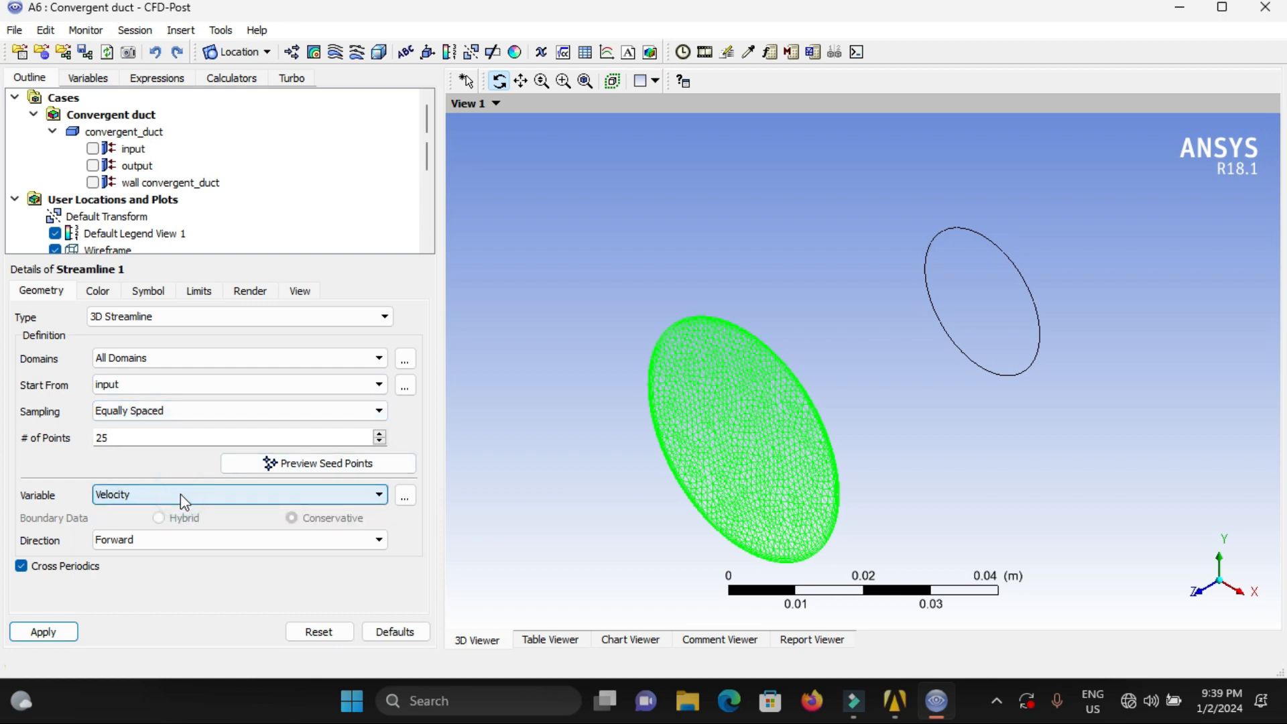
{"action": "left_click", "coordinate": [117, 439]}
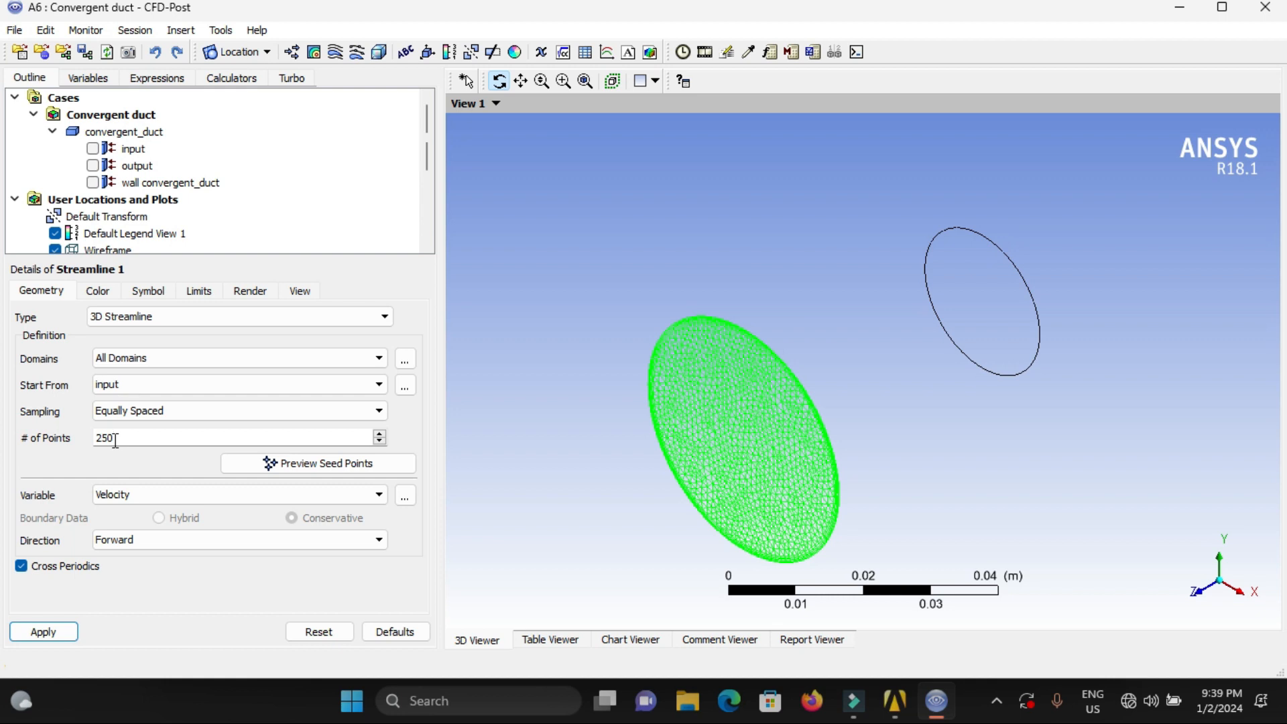
{"action": "left_click", "coordinate": [41, 632]}
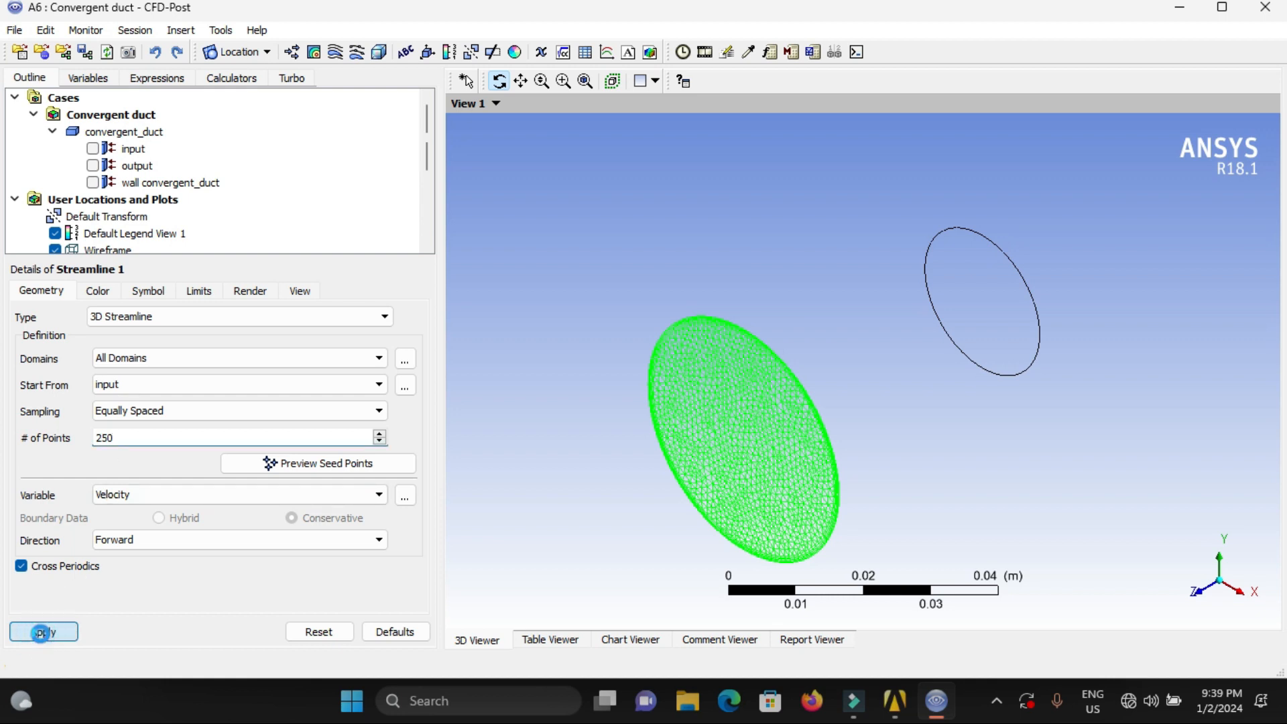
{"action": "left_click_drag", "start_coordinate": [615, 440], "coordinate": [887, 371]}
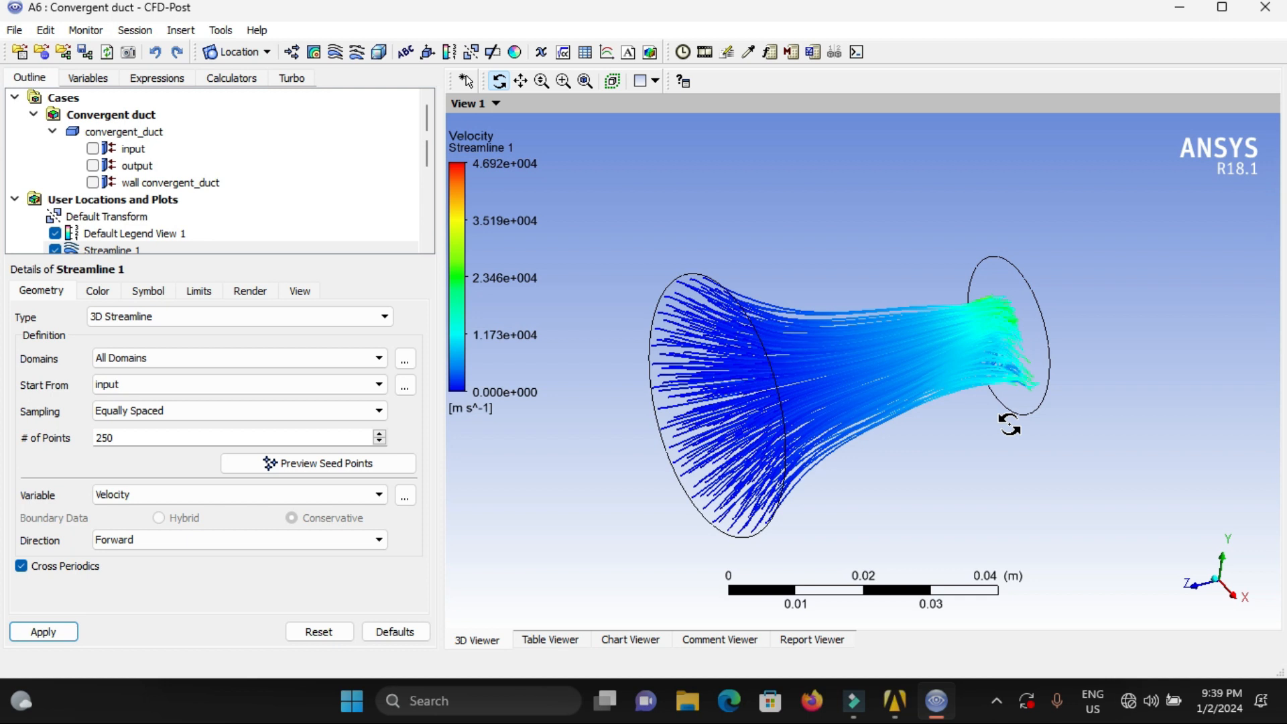
{"action": "left_click_drag", "start_coordinate": [995, 437], "coordinate": [986, 382]}
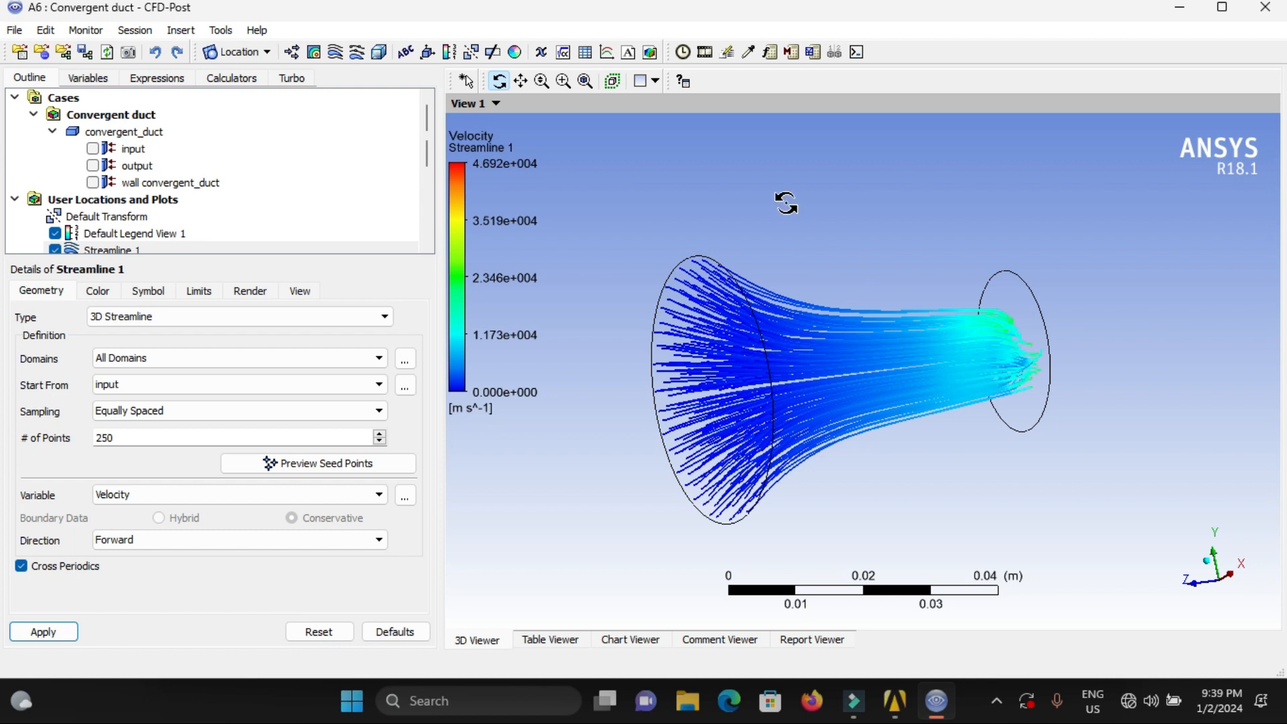
Step: Play a quick animation of Streamline 1, stop it, and close the animation settings
{"action": "left_click", "coordinate": [704, 52]}
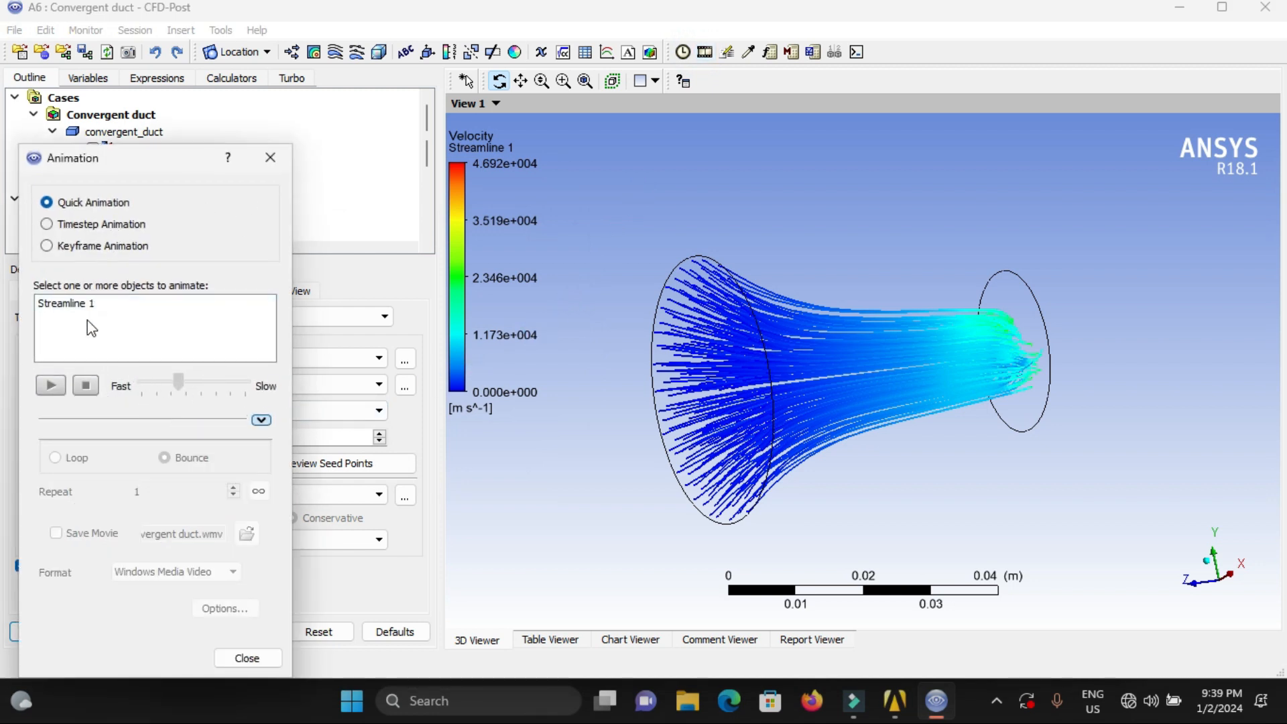
{"action": "left_click", "coordinate": [80, 305]}
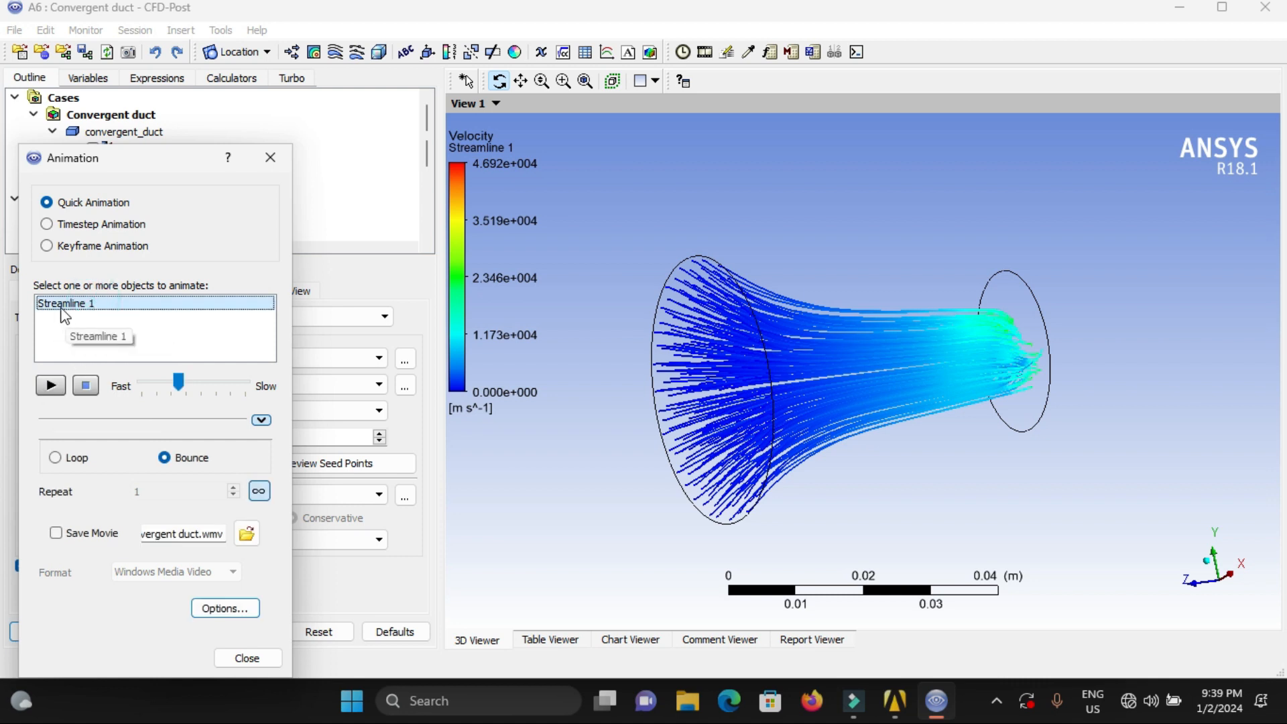
{"action": "left_click", "coordinate": [51, 386]}
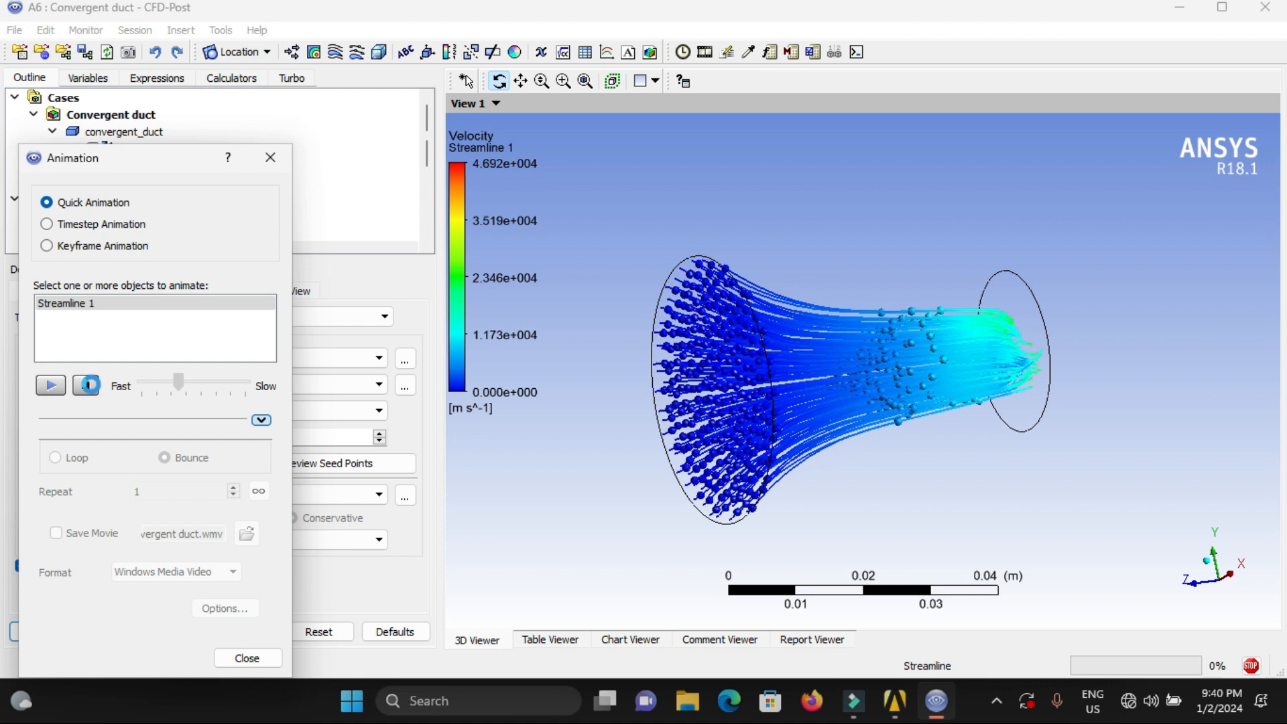
{"action": "left_click", "coordinate": [87, 385]}
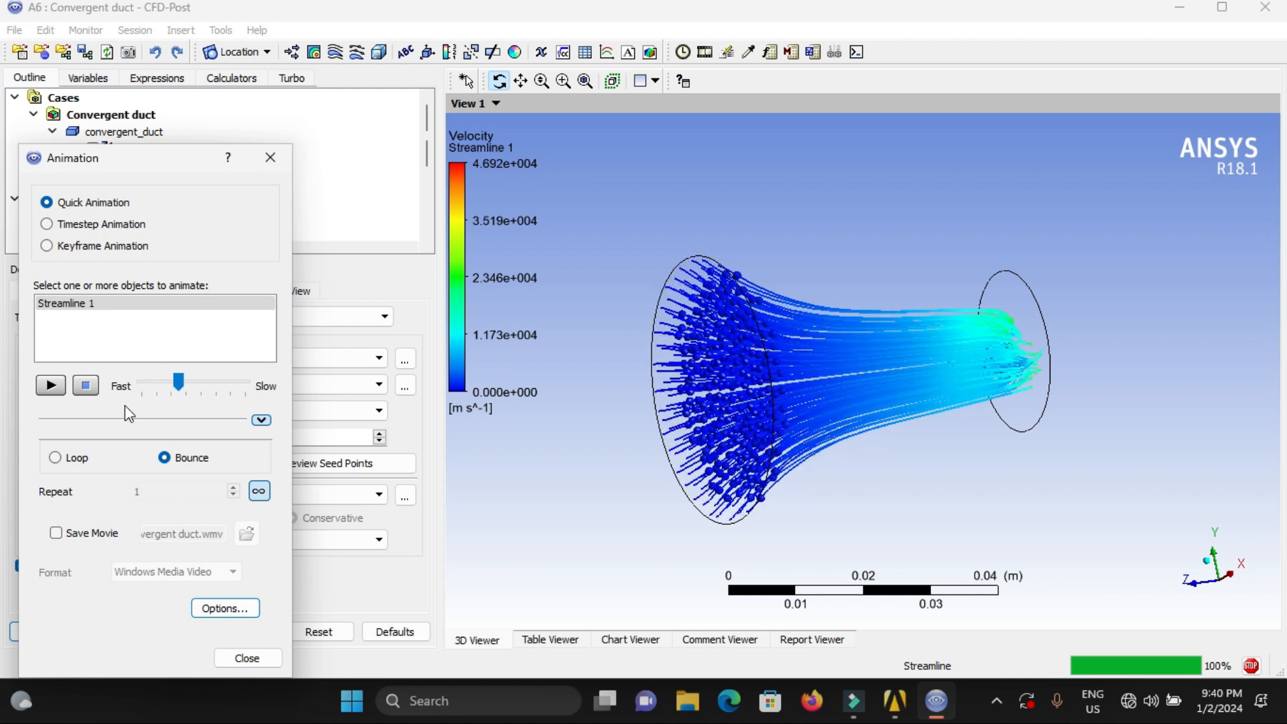
{"action": "left_click", "coordinate": [240, 659]}
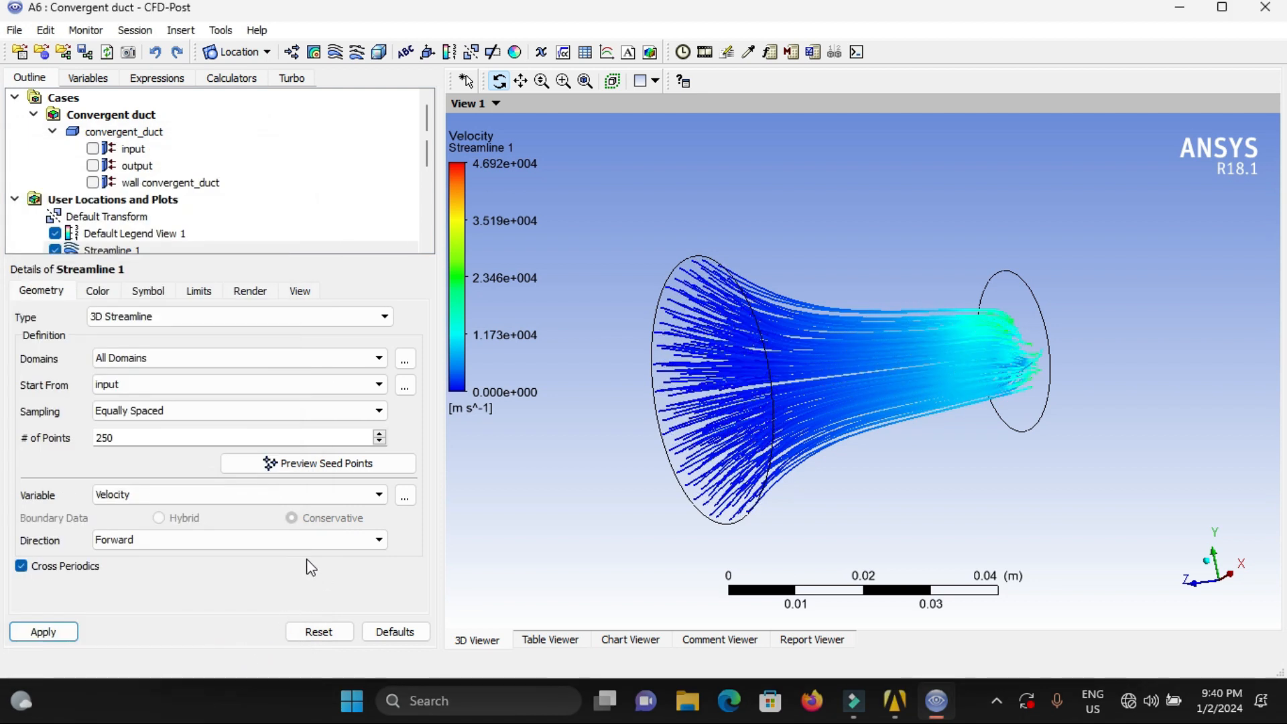
{"action": "left_click", "coordinate": [67, 637]}
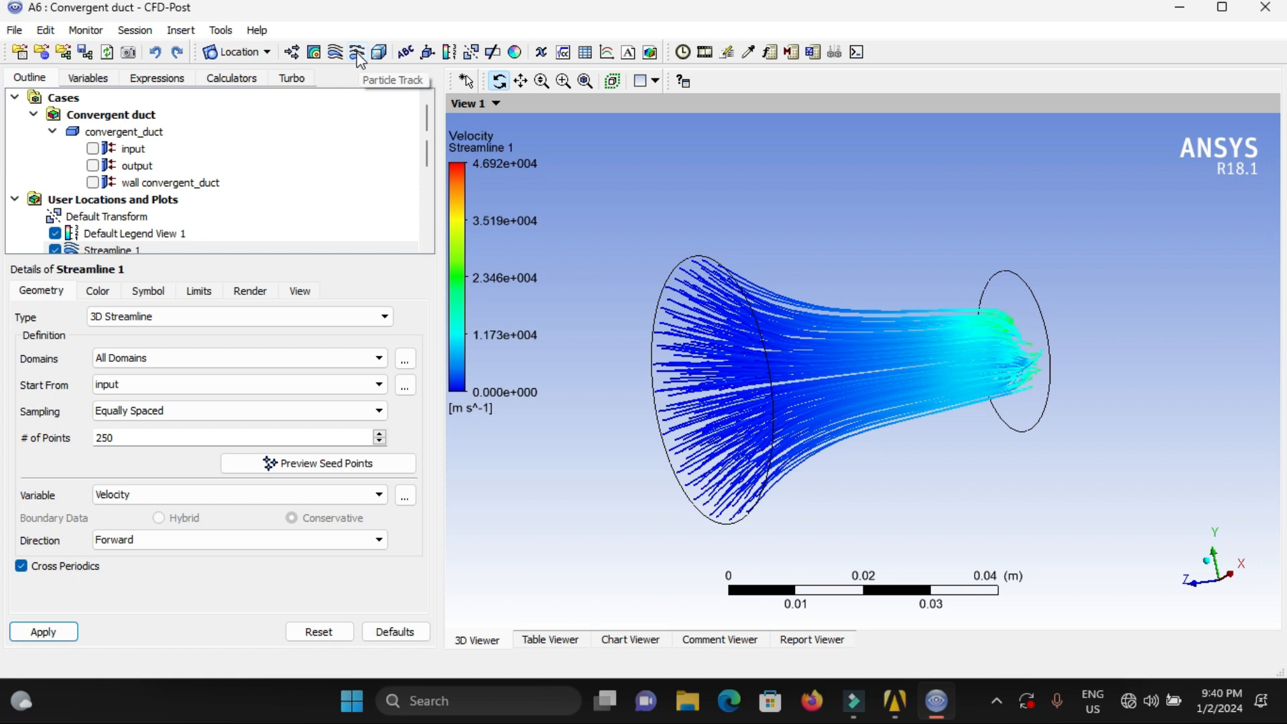
Step: Insert a second streamline named Streamline 2 and set it to start from input
{"action": "left_click", "coordinate": [335, 53]}
{"action": "left_click", "coordinate": [401, 132]}
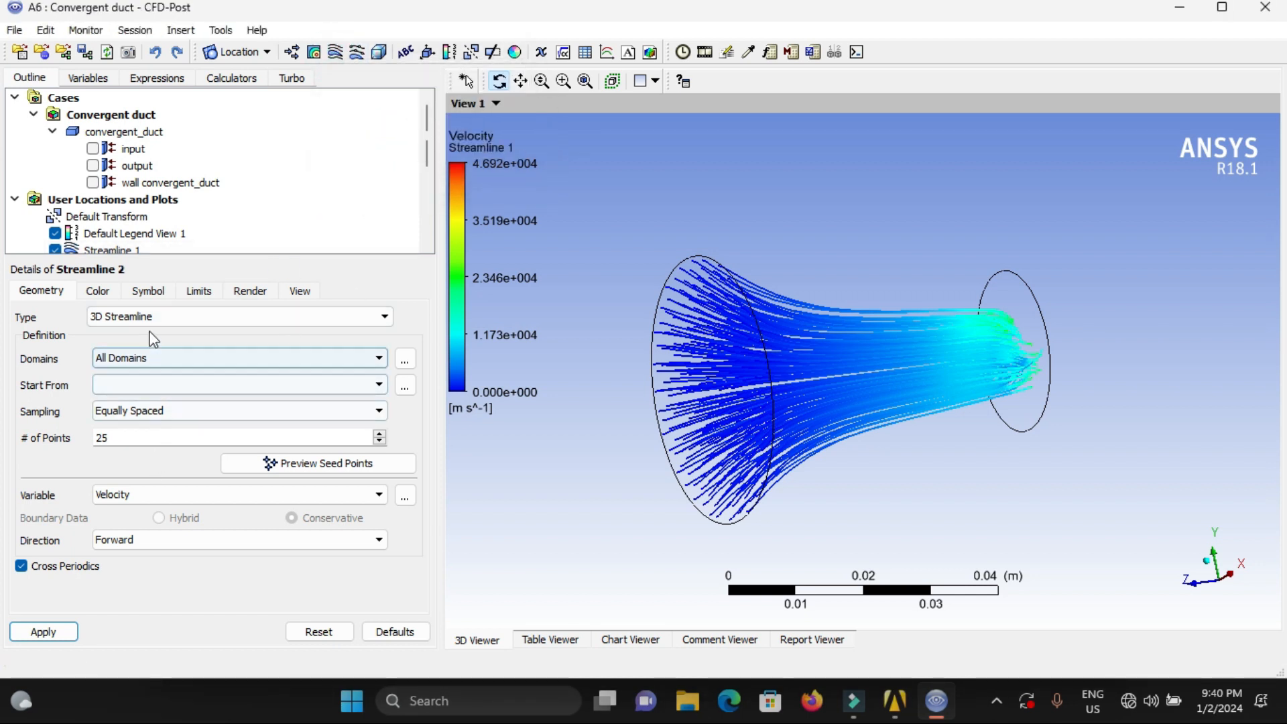
{"action": "left_click", "coordinate": [101, 293]}
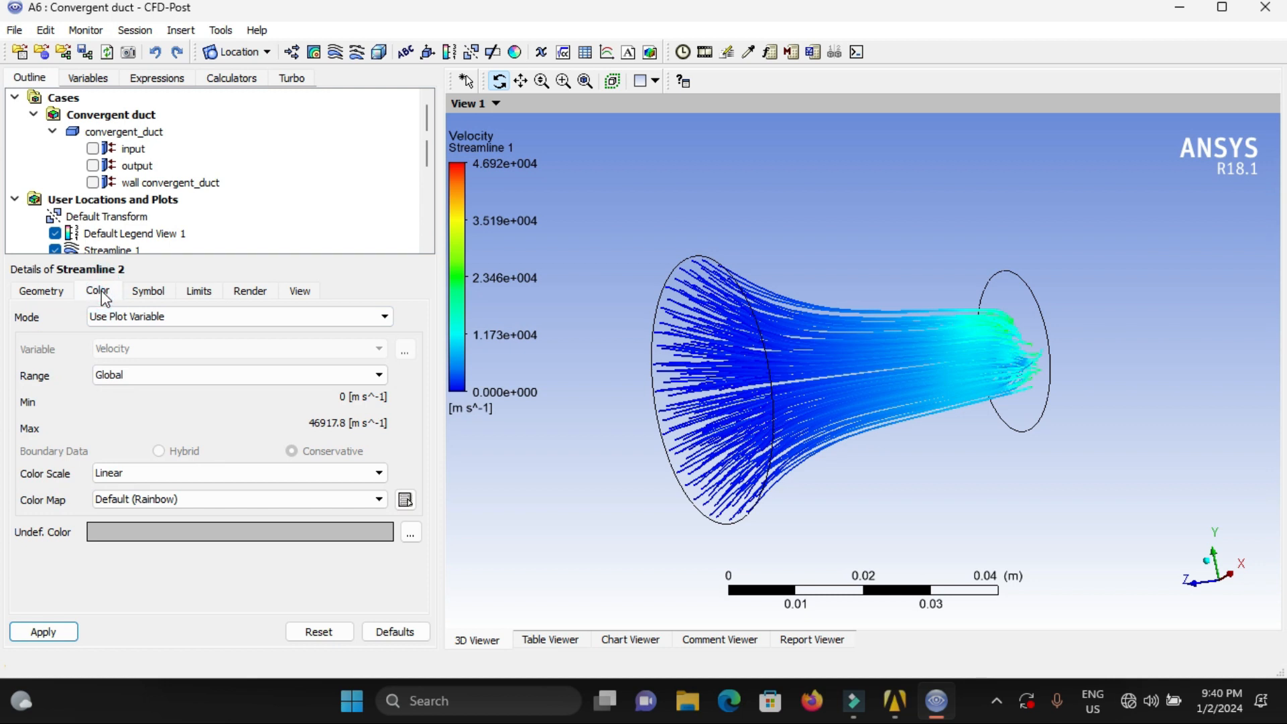
{"action": "left_click", "coordinate": [120, 314]}
{"action": "left_click", "coordinate": [119, 314]}
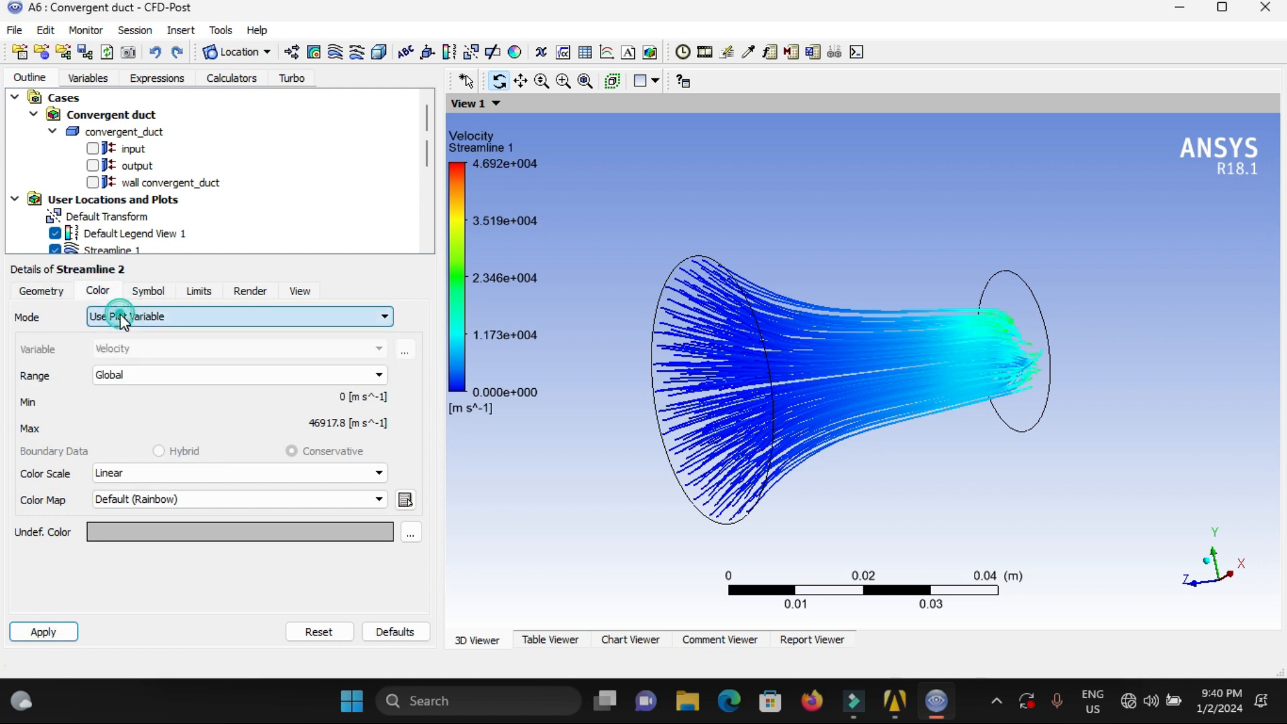
{"action": "left_click", "coordinate": [41, 291]}
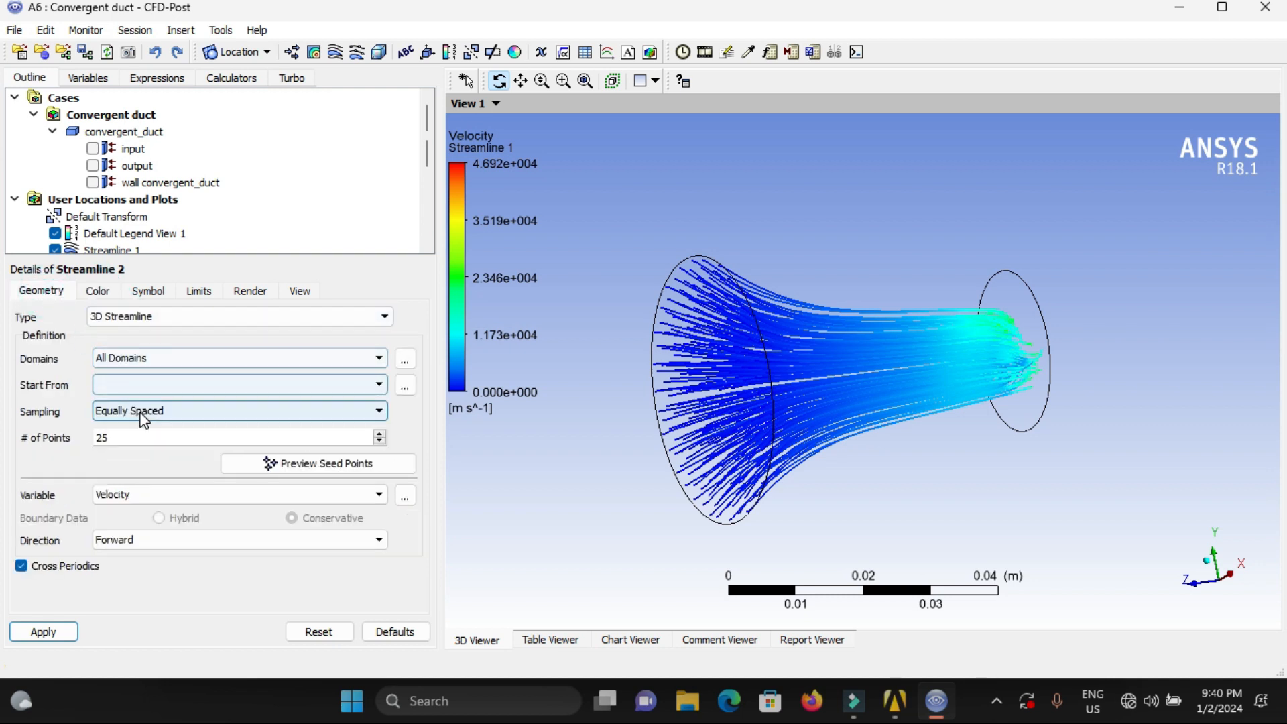
{"action": "left_click", "coordinate": [193, 394]}
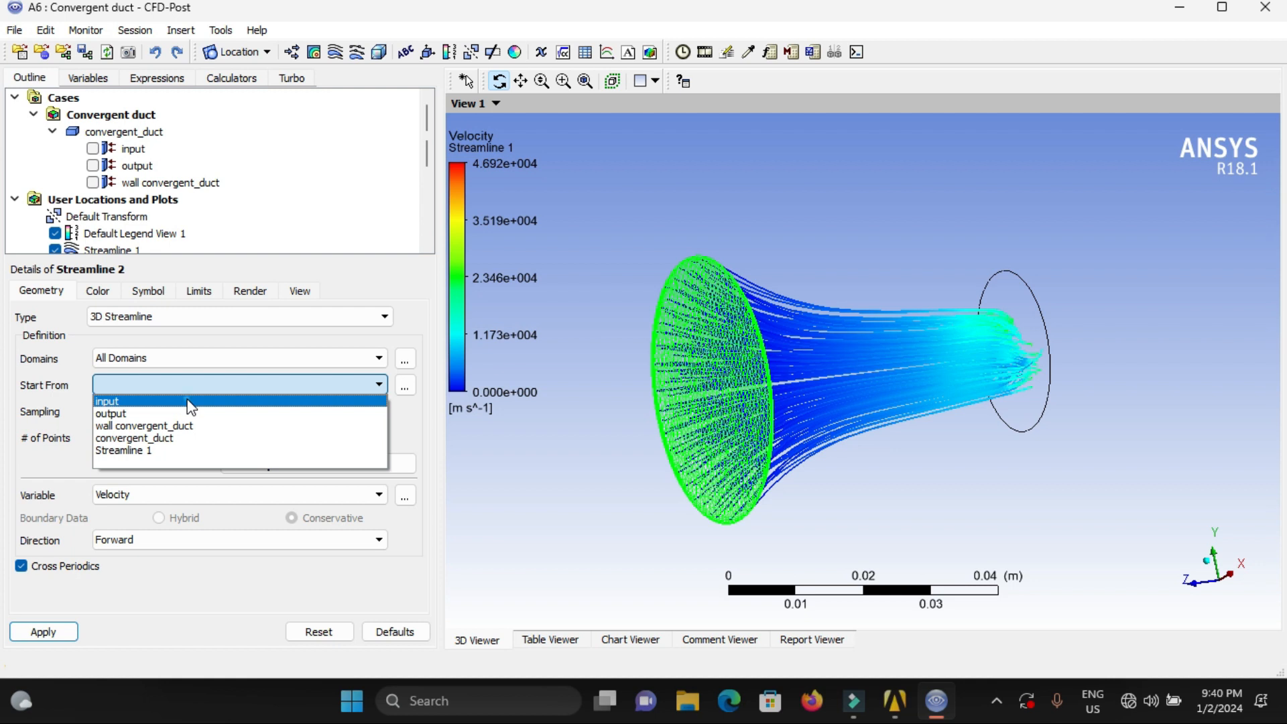
{"action": "left_click", "coordinate": [191, 402]}
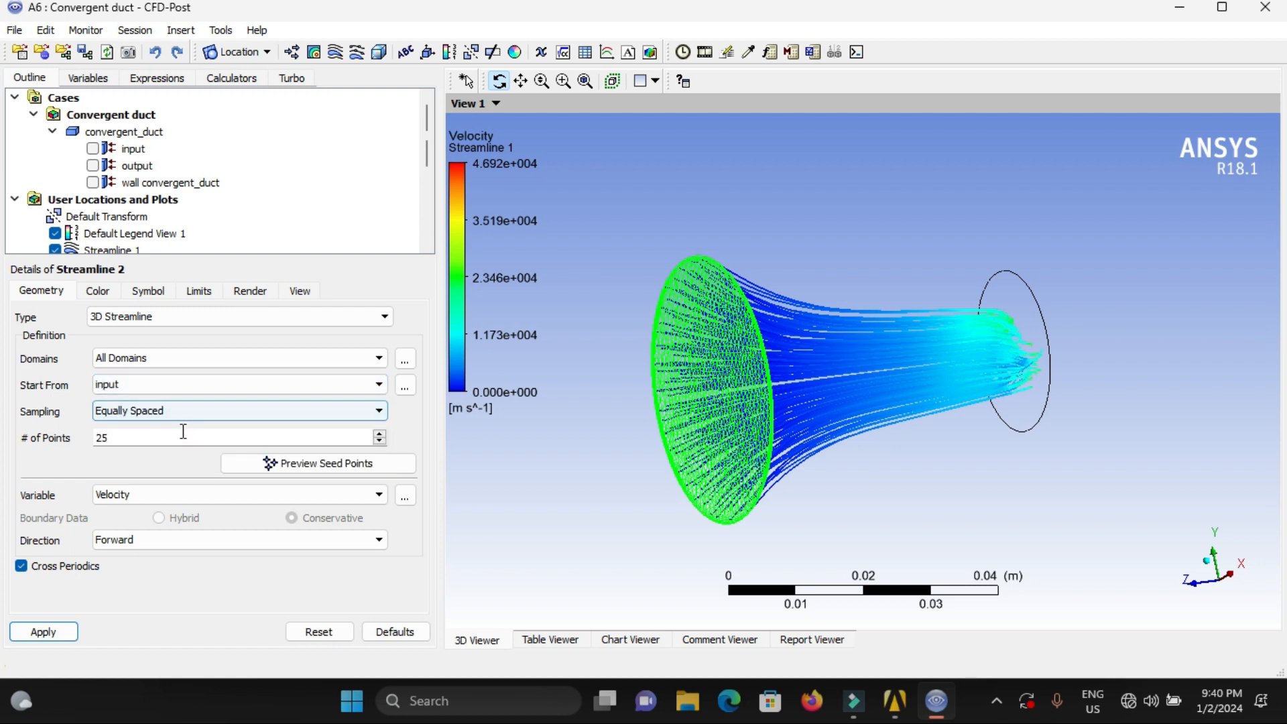
Step: Choose Wall Shear as the variable of Streamline 2
{"action": "left_click", "coordinate": [281, 494]}
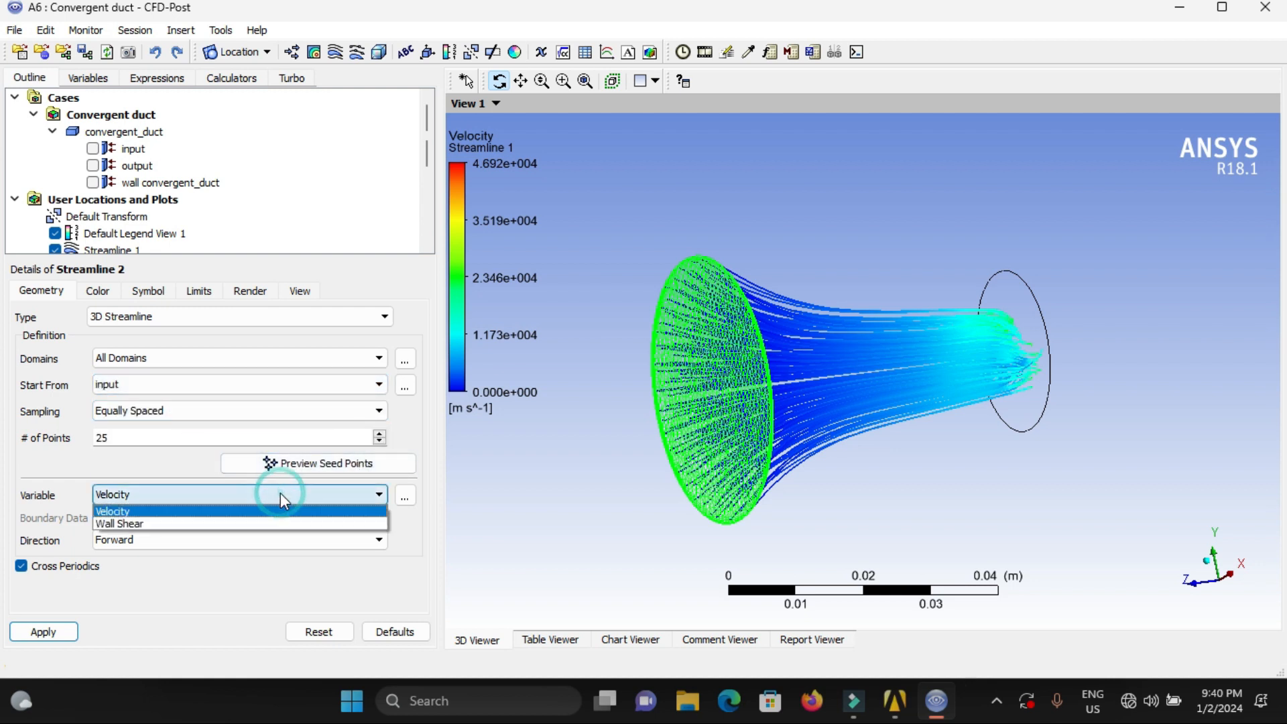
{"action": "left_click", "coordinate": [404, 498]}
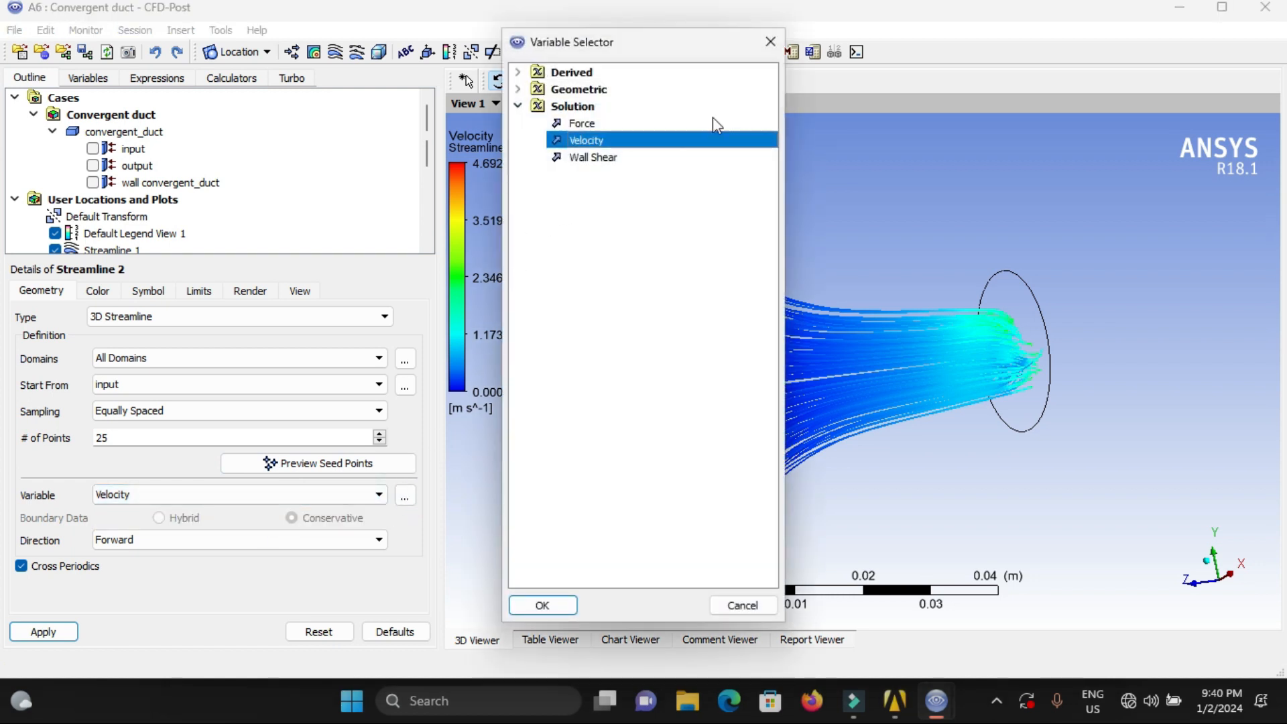
{"action": "left_click", "coordinate": [766, 44]}
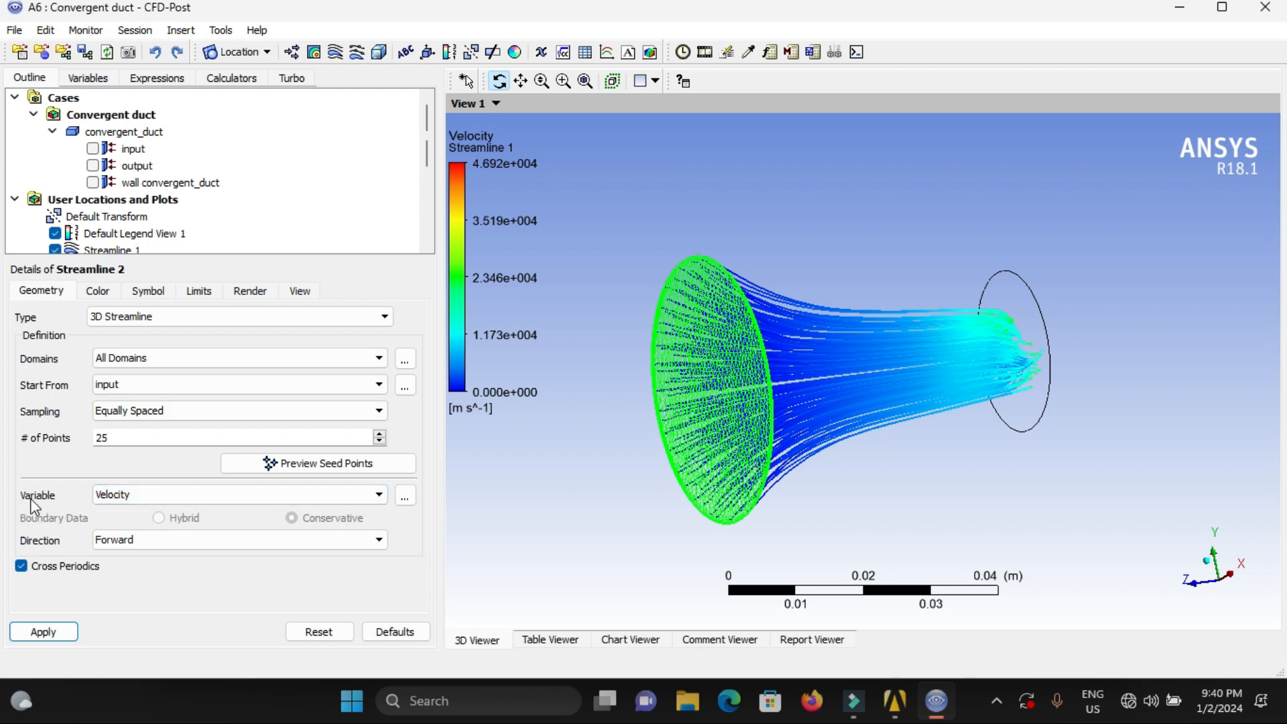
{"action": "left_click", "coordinate": [348, 497]}
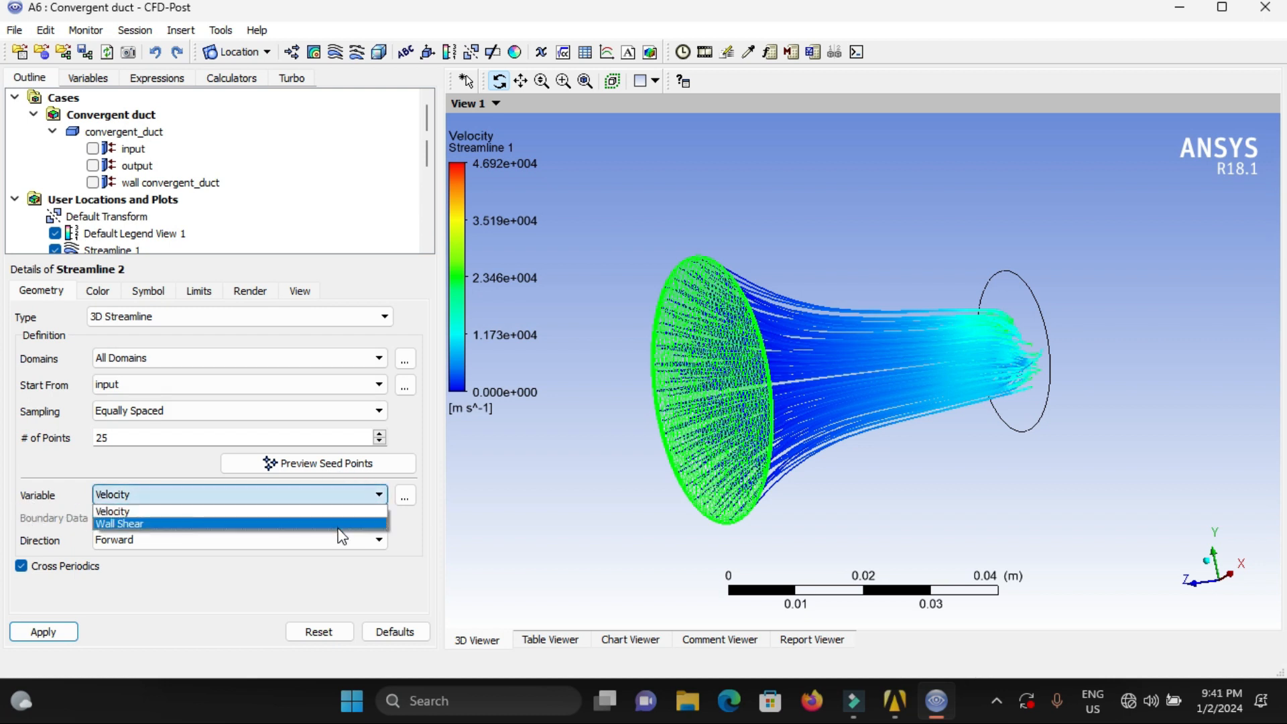
{"action": "left_click", "coordinate": [342, 535]}
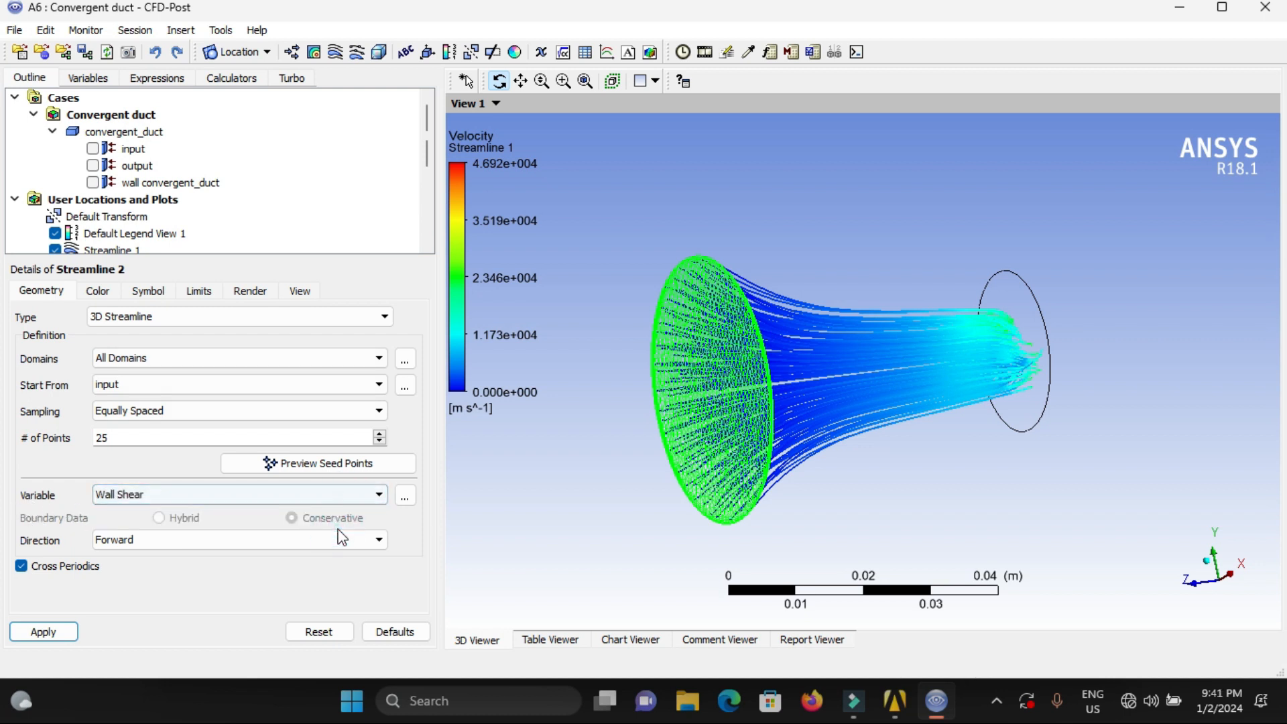
Step: Set Streamline 2's direction to Forward and Backward with 250 points, and apply the definition
{"action": "left_click", "coordinate": [295, 546]}
{"action": "left_click", "coordinate": [283, 587]}
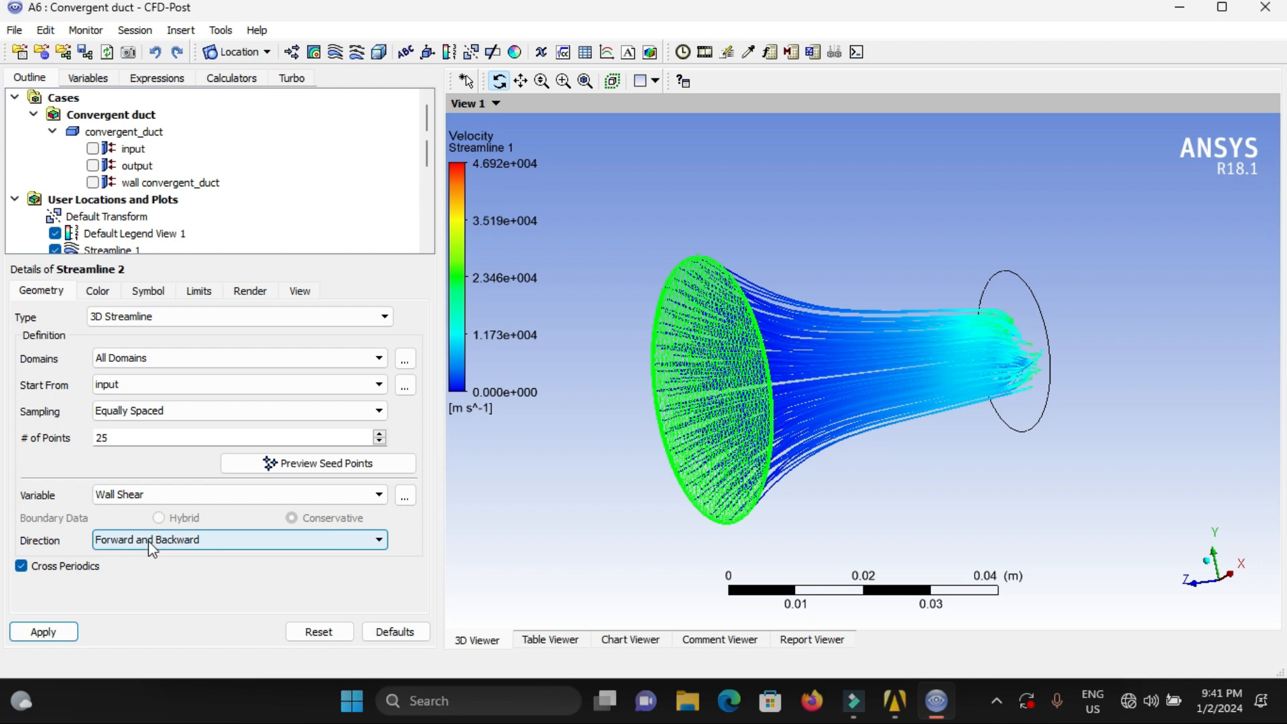
{"action": "left_click", "coordinate": [128, 440]}
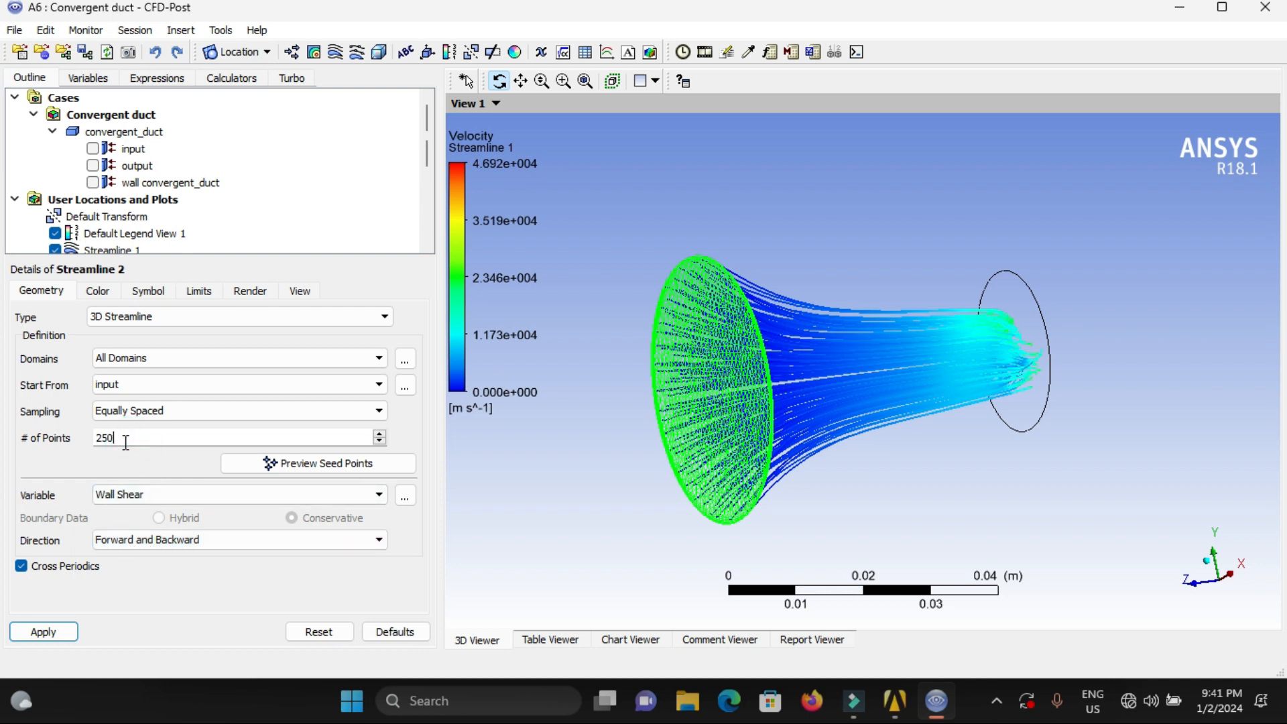
{"action": "left_click", "coordinate": [43, 632]}
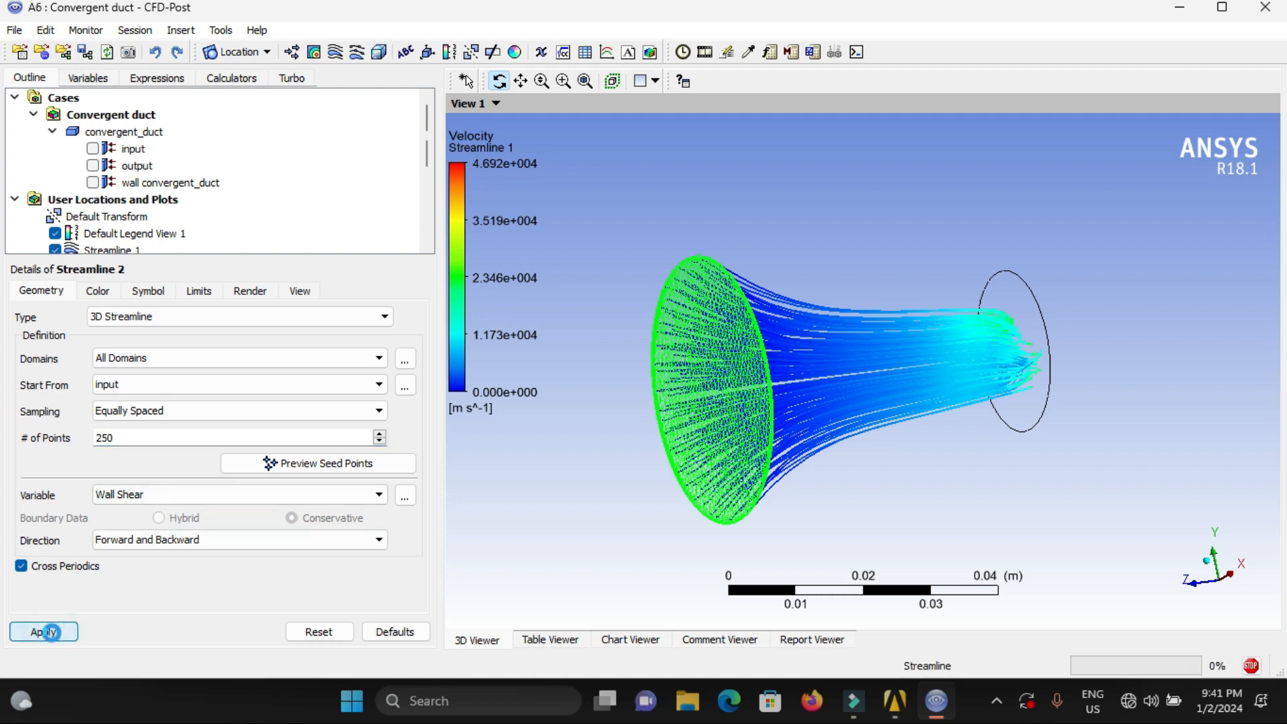